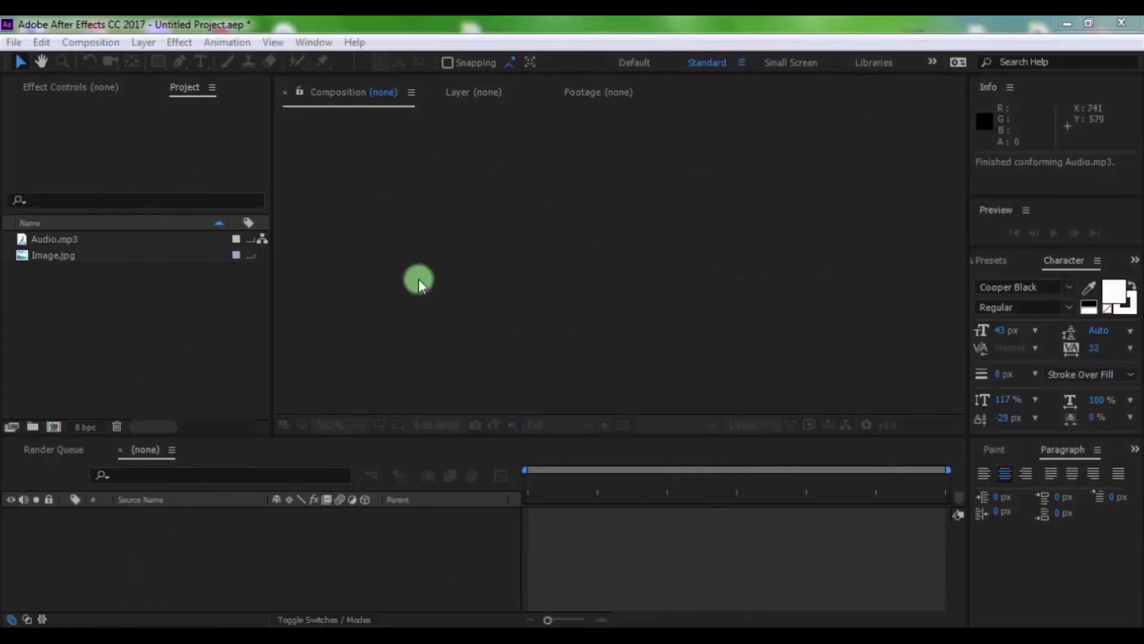
Make a new composition named Audio from Audio.mp3 using New Comp from Selection
click(50, 330)
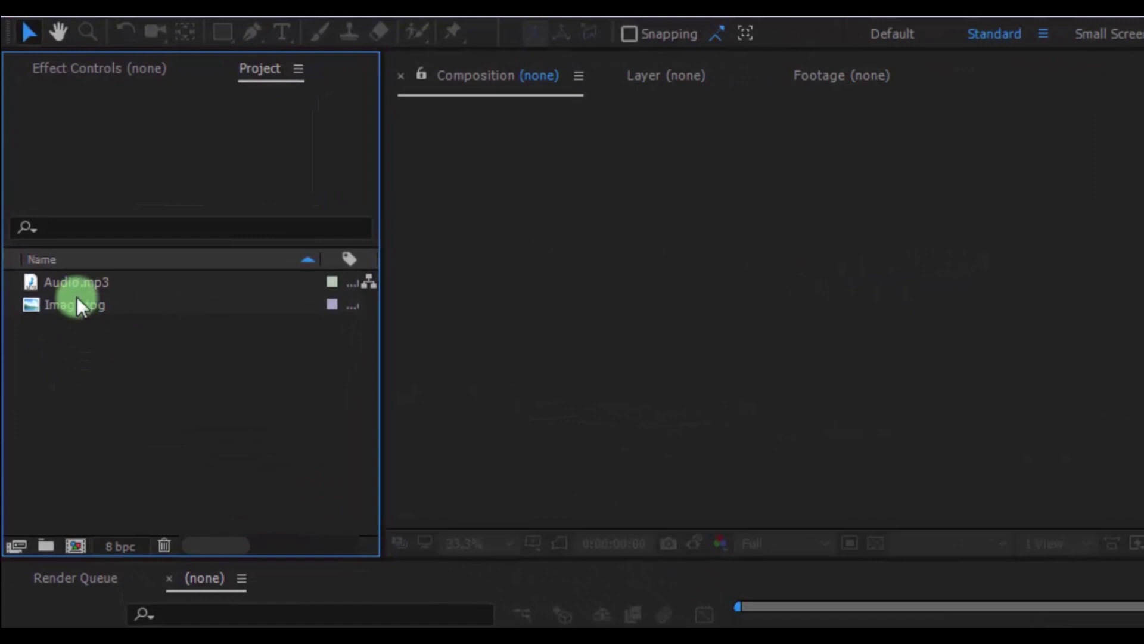
click(81, 285)
click(81, 304)
click(82, 367)
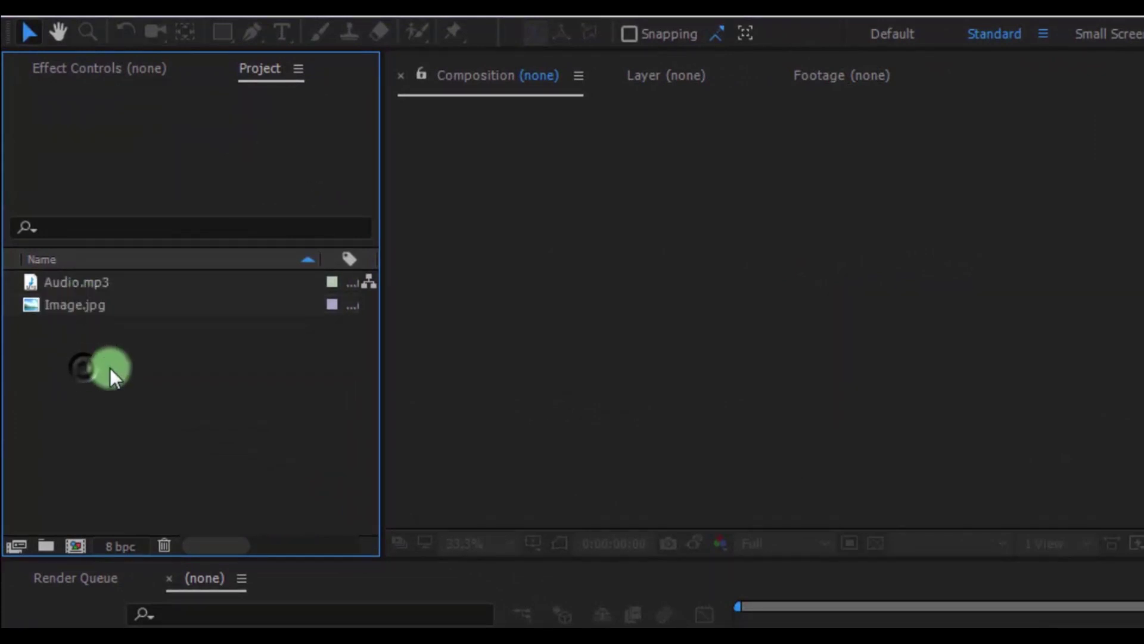
click(83, 285)
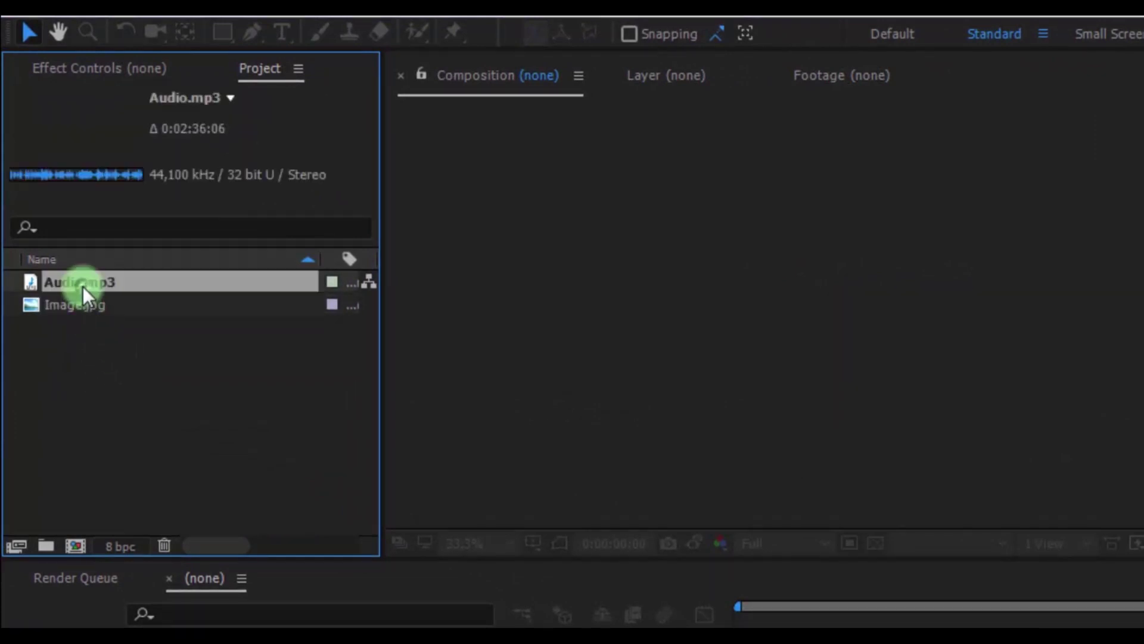
right_click(83, 284)
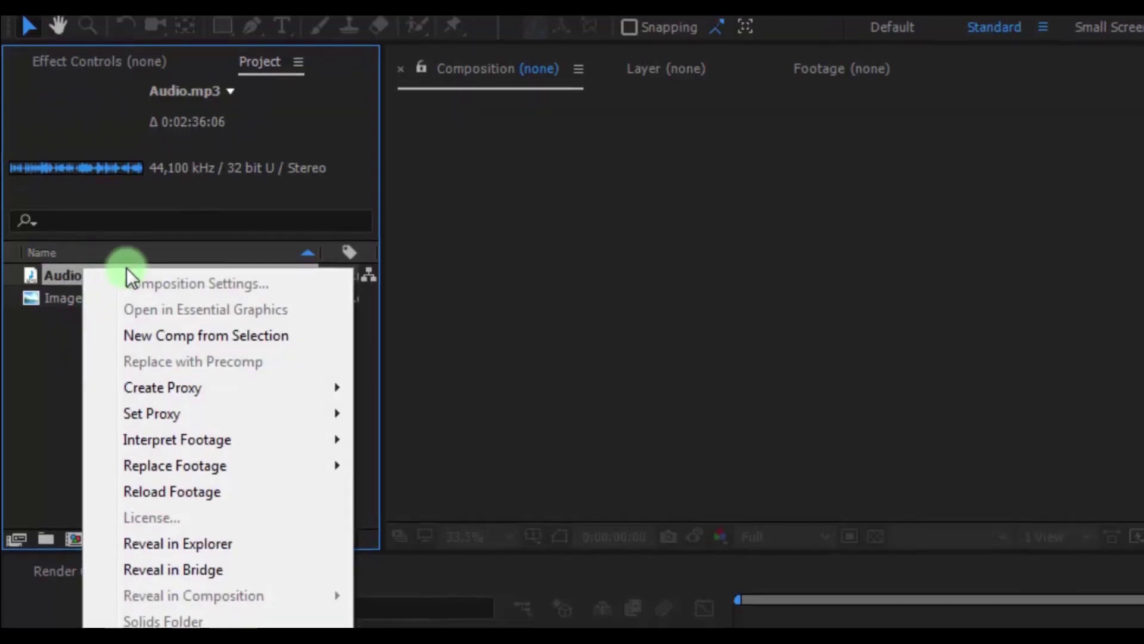
click(201, 324)
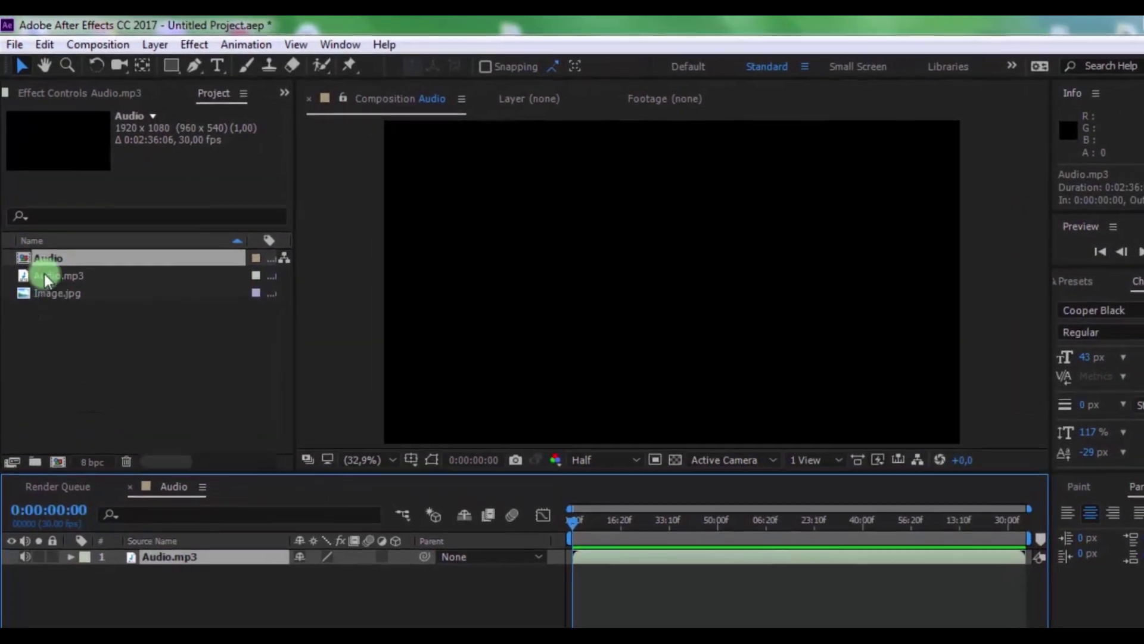
In Composition Settings, rename Audio to Start Comp with 500 × 500 px dimensions
right_click(53, 271)
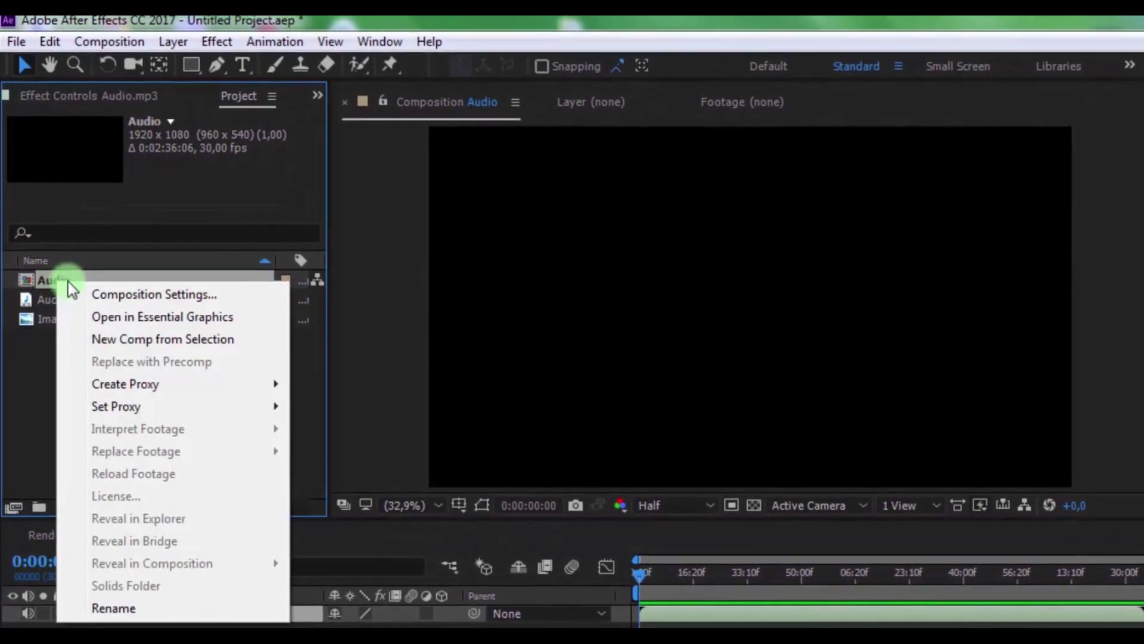
click(116, 293)
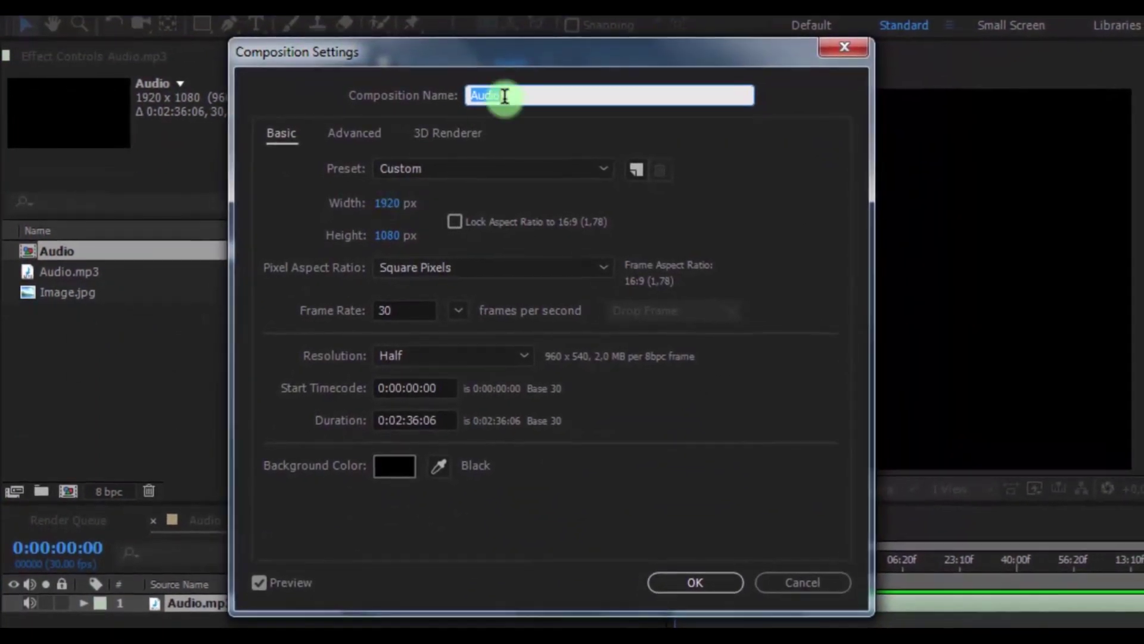
click(529, 110)
drag(537, 96, 454, 95)
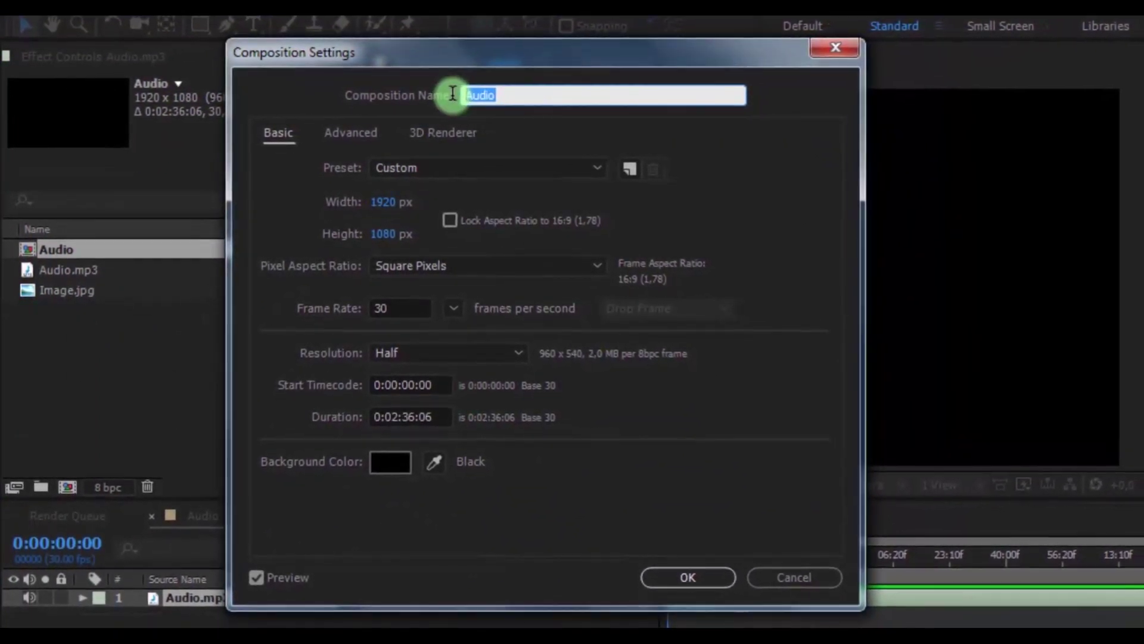
text(Start)
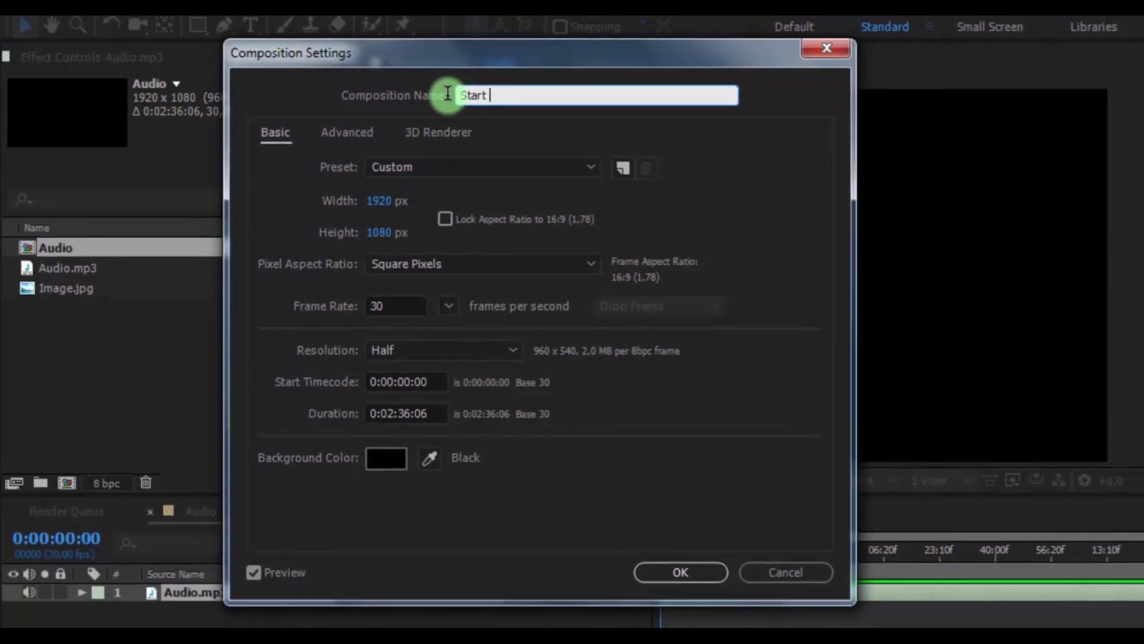
text( Comp)
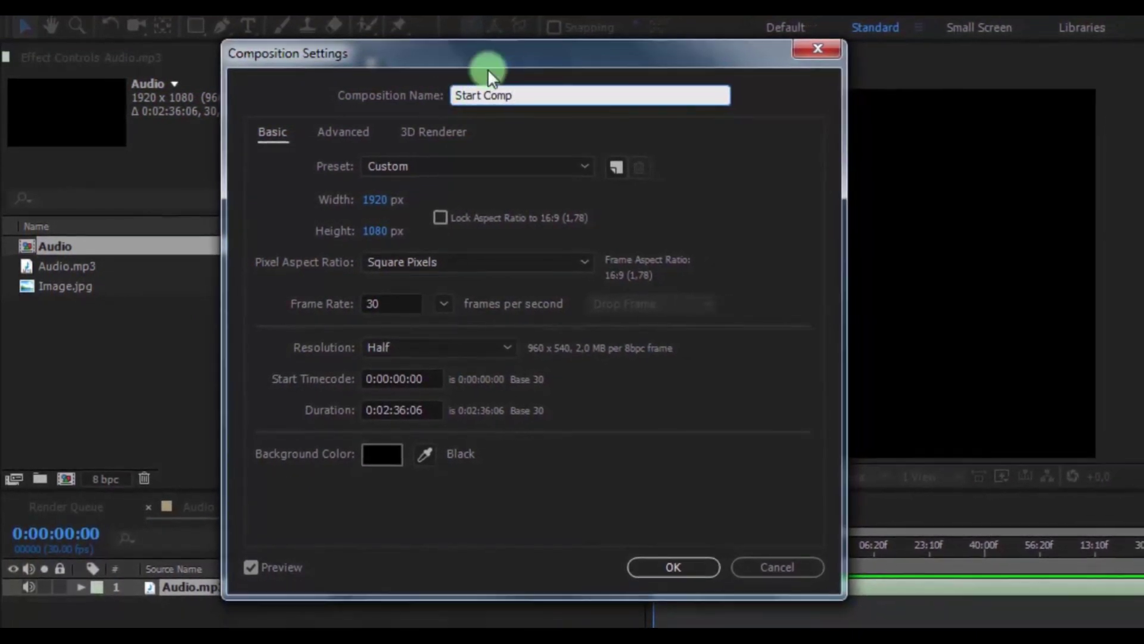
click(379, 199)
text(50)
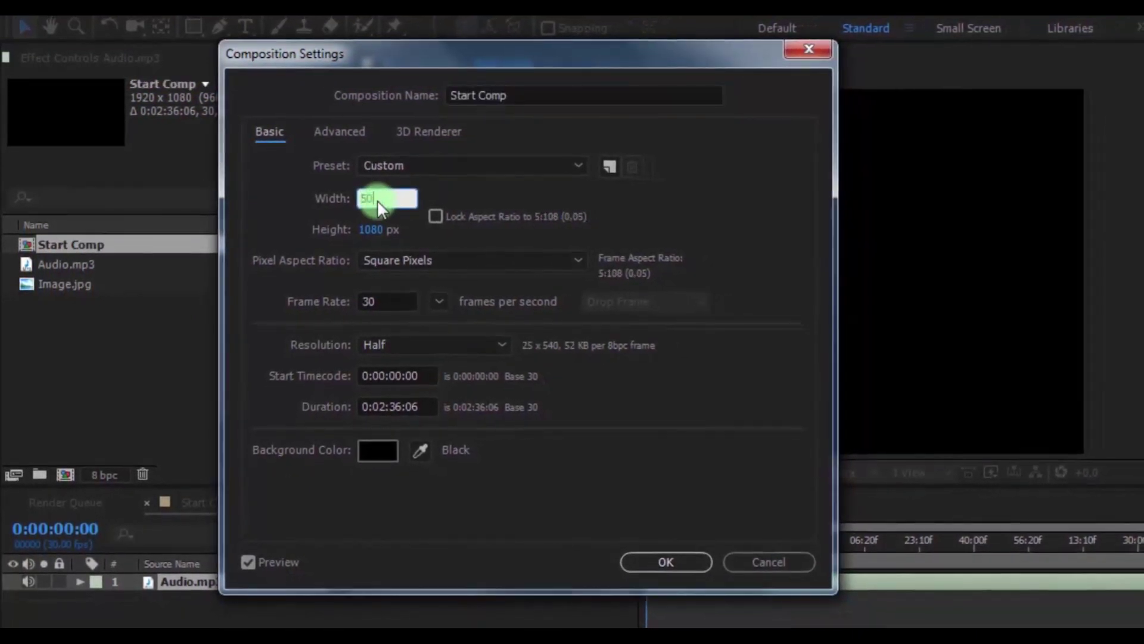
text(0)
click(362, 229)
text(5)
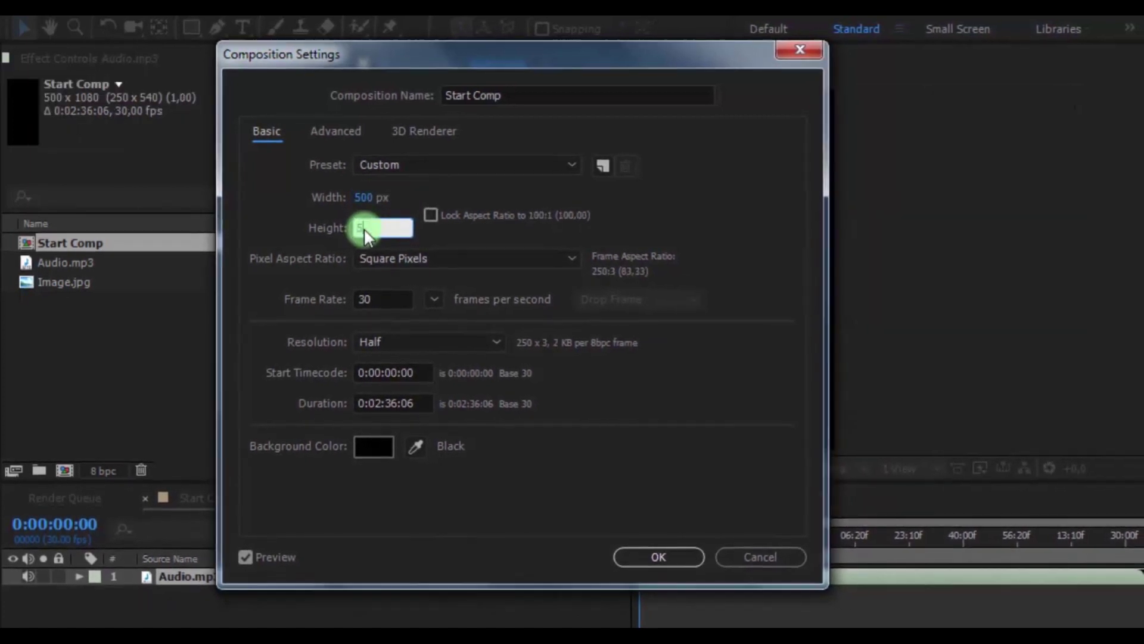
text(00)
click(383, 402)
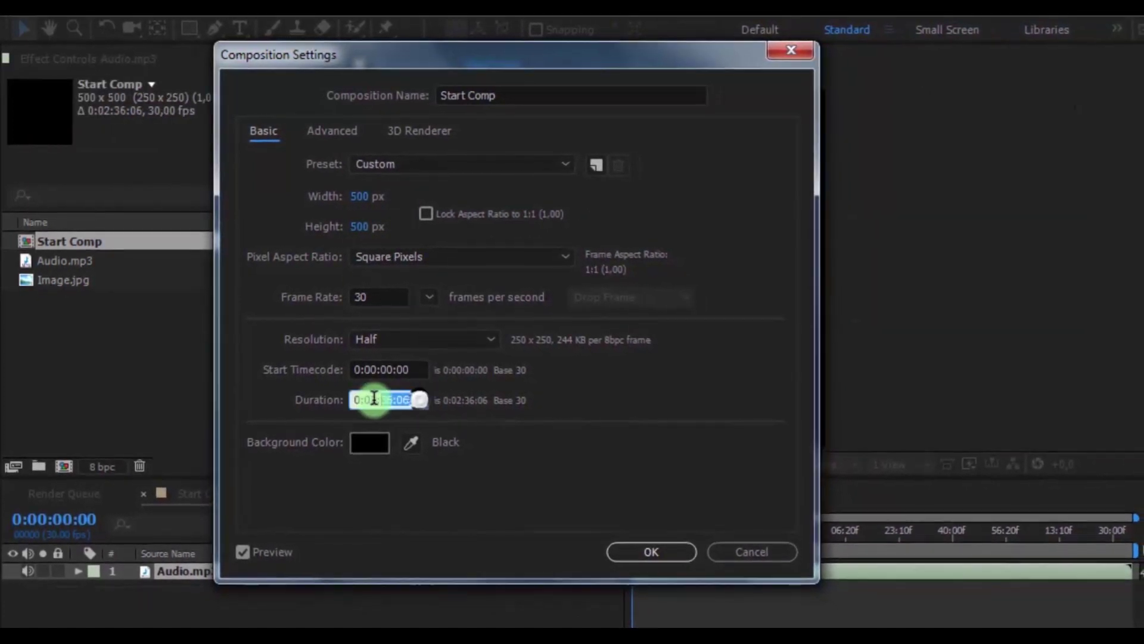
click(657, 479)
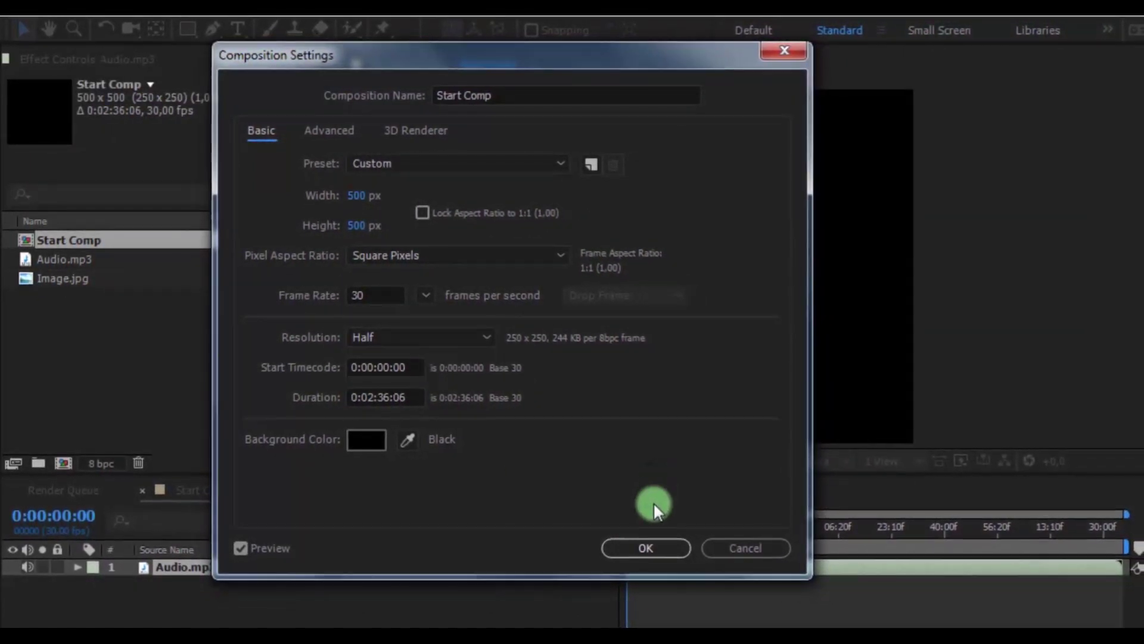
click(624, 548)
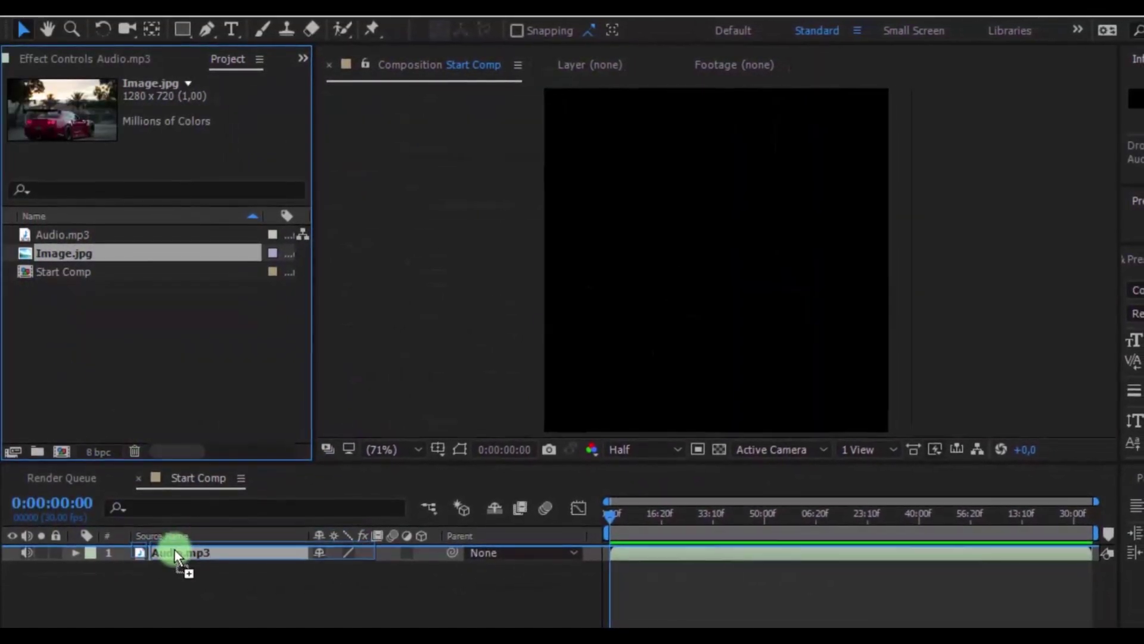
Add Image.jpg to Start Comp and scale it to 72%
drag(62, 254, 185, 549)
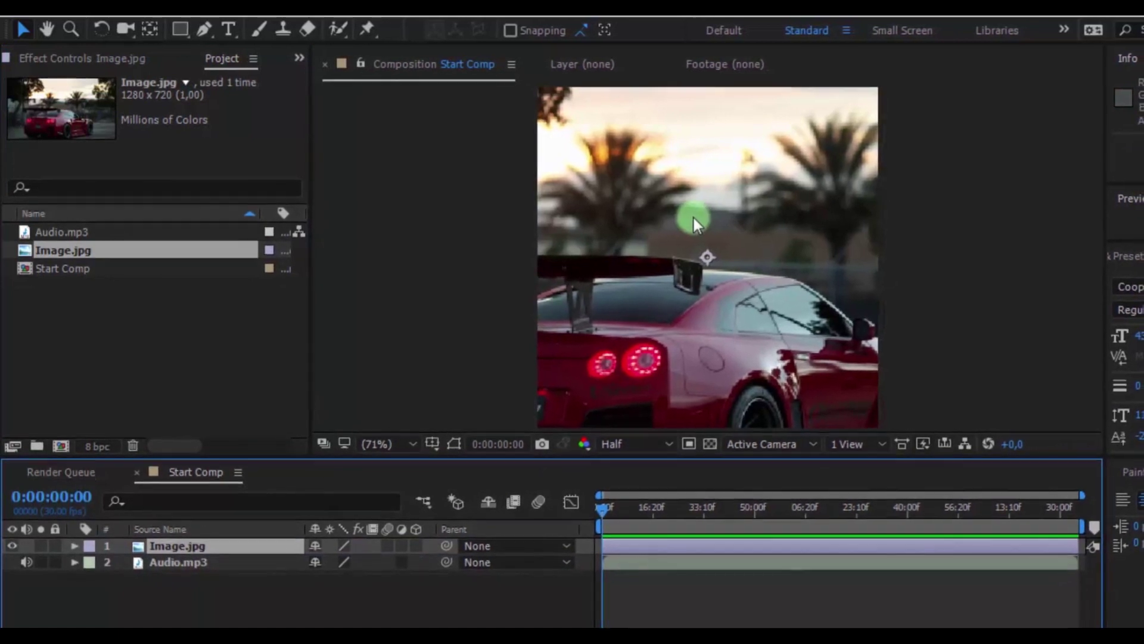
scroll(691, 217, down, 1)
scroll(688, 216, down, 1)
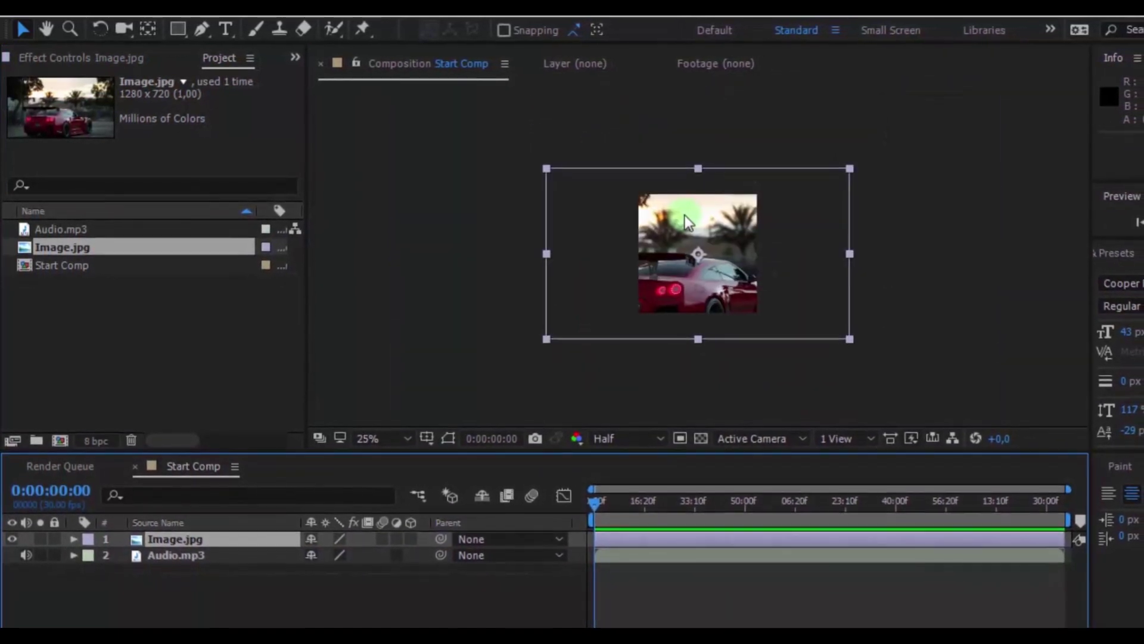
click(195, 537)
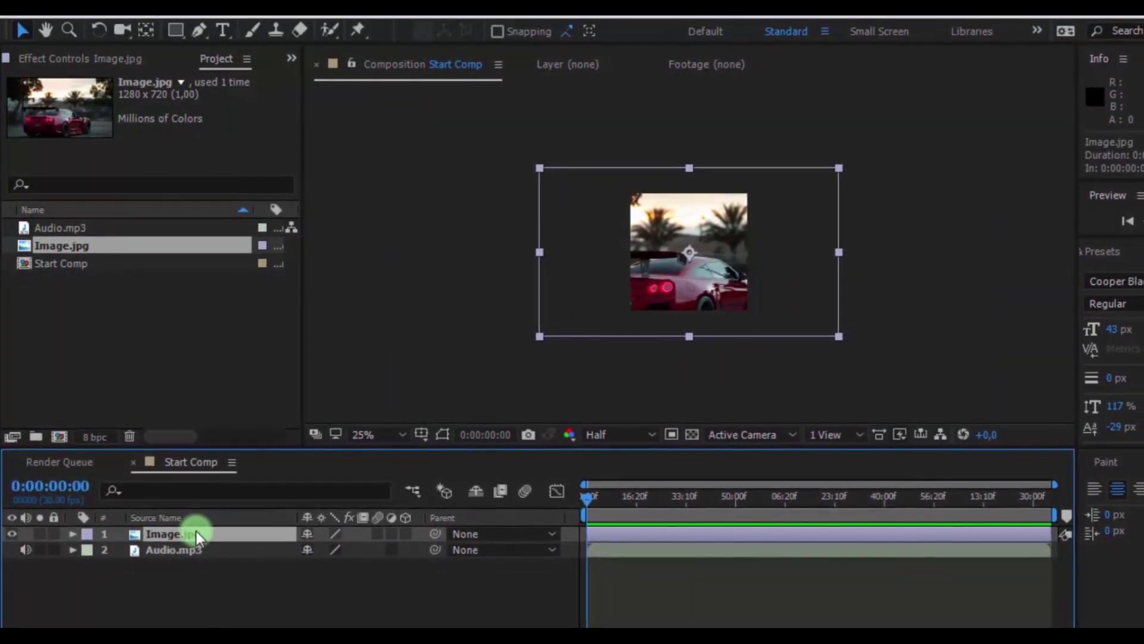
key(s)
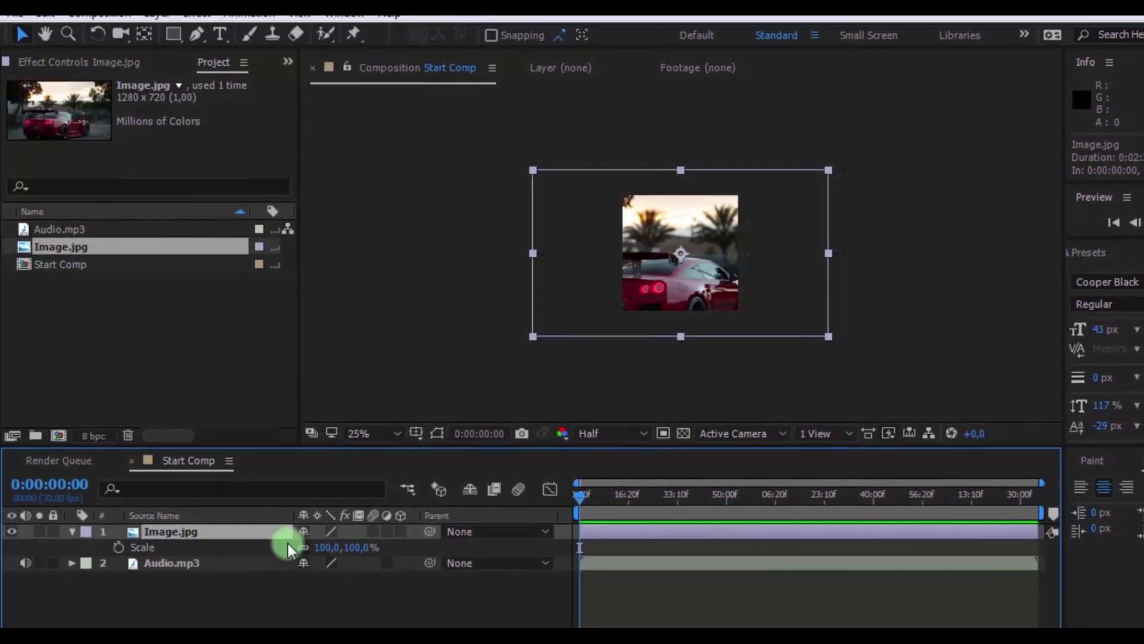
drag(358, 555, 319, 541)
scroll(673, 295, up, 2)
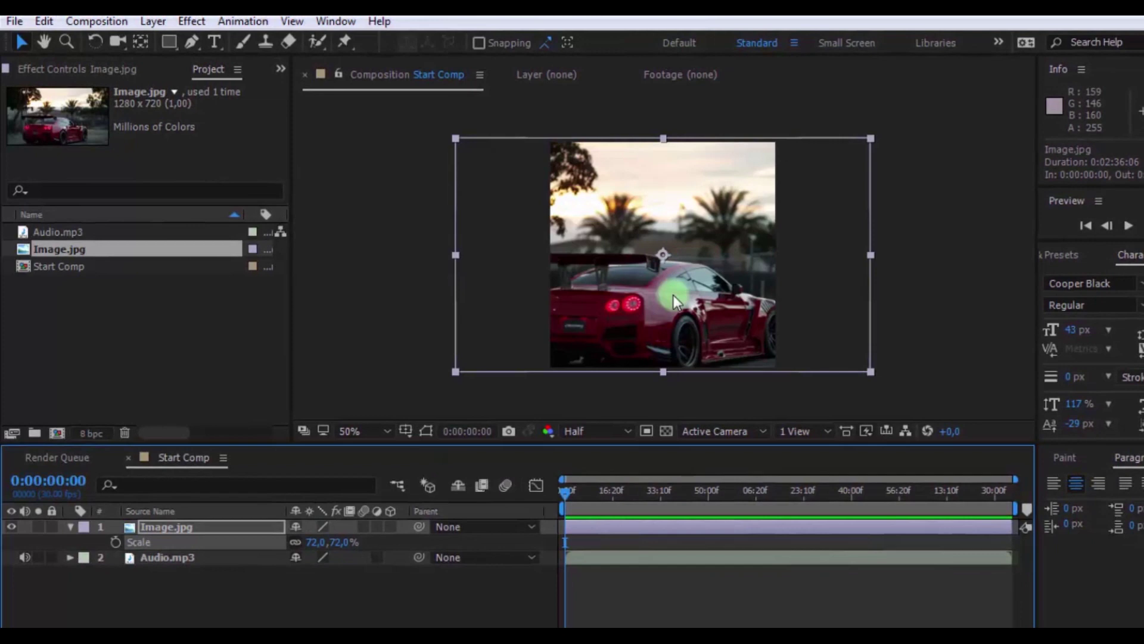
click(302, 608)
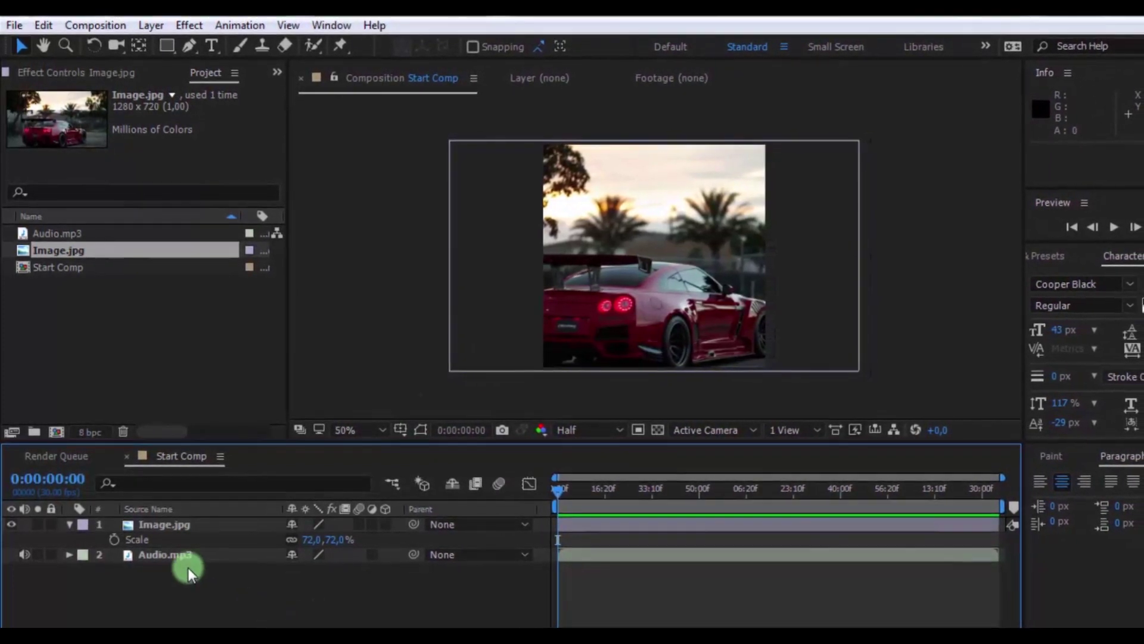
click(70, 523)
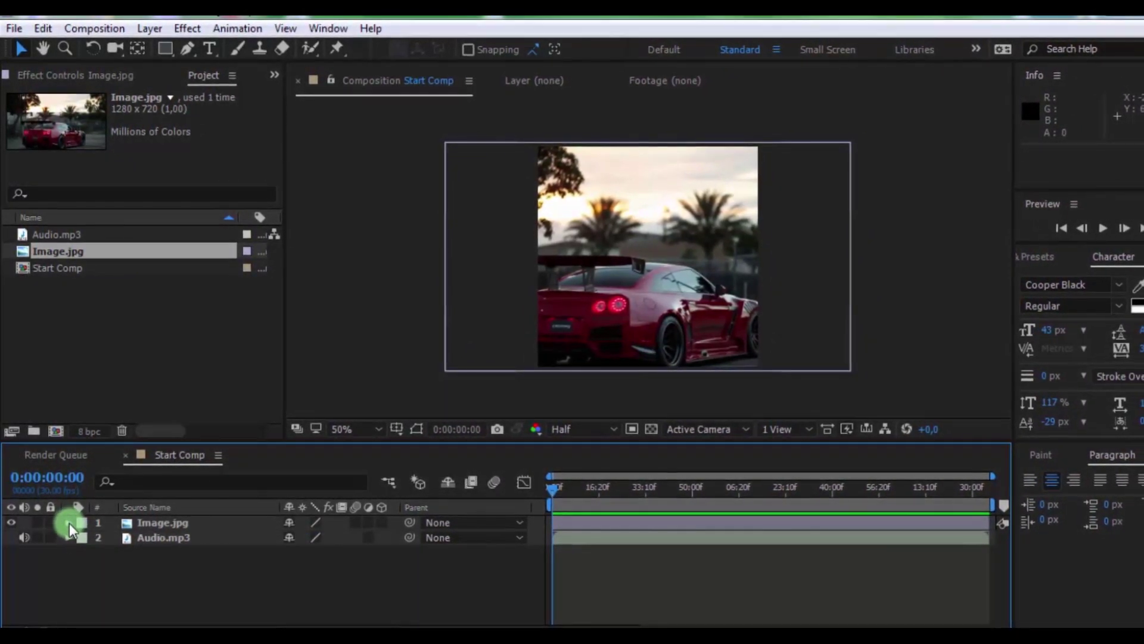
Delete the Audio.mp3 layer from Start Comp
click(166, 539)
key(Delete)
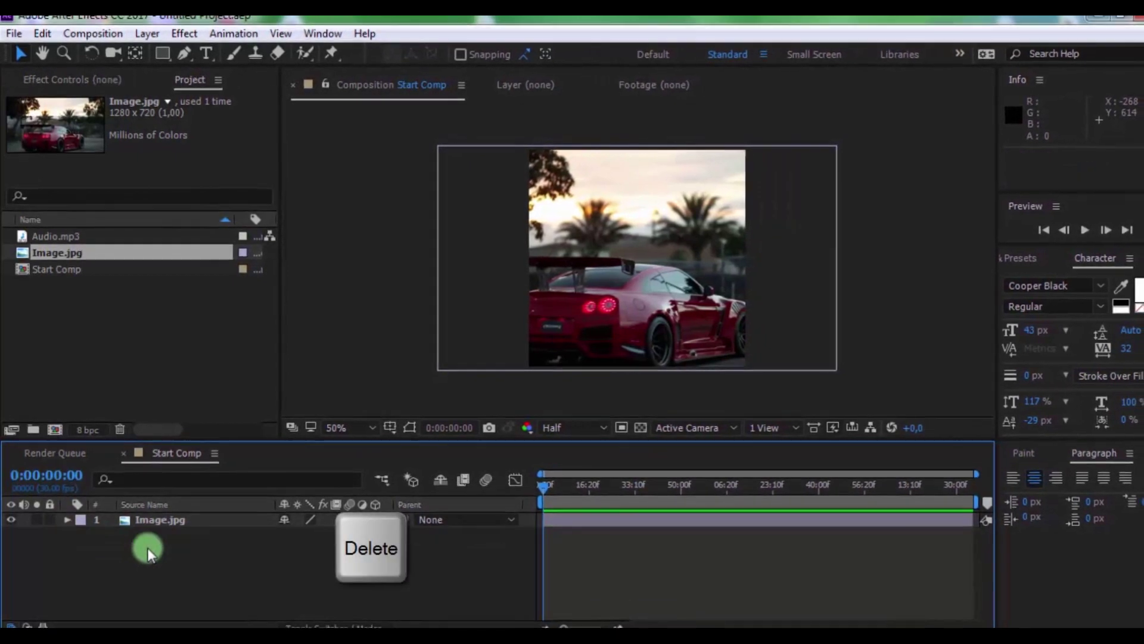
click(149, 360)
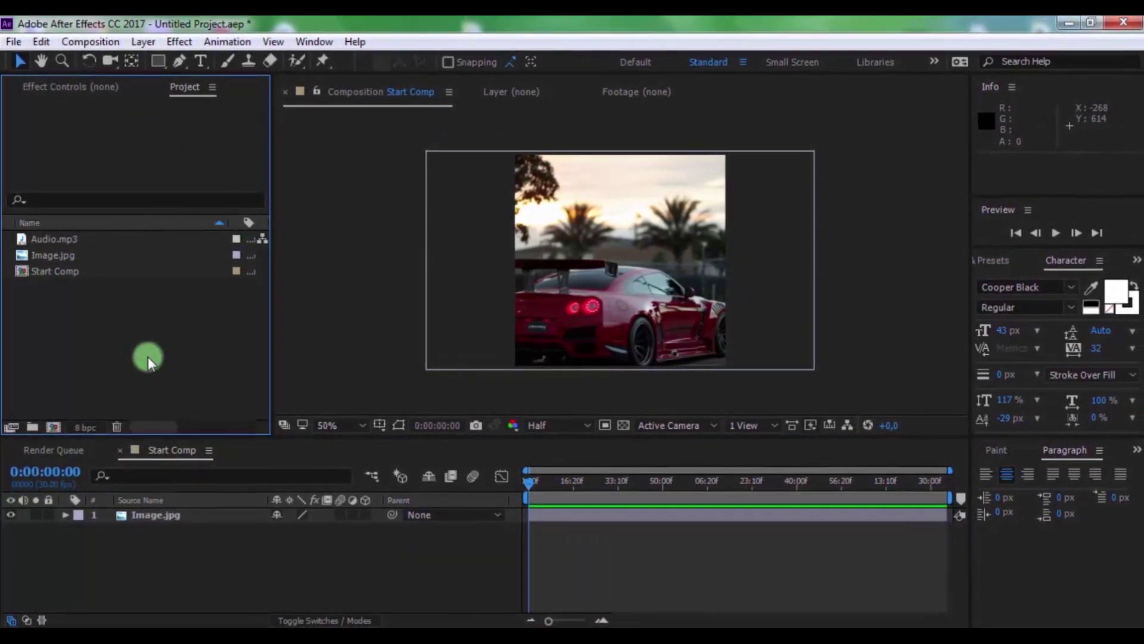
Create the Final Comp composition at 1920 × 1080 px, 30 fps
click(52, 430)
text(Final Comp)
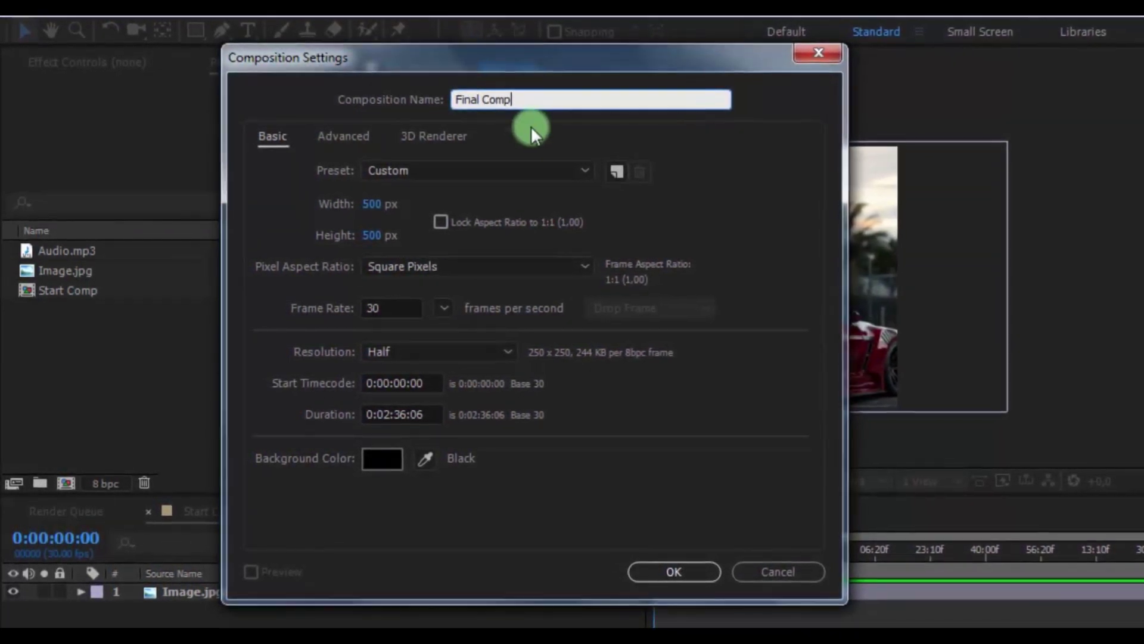
click(533, 125)
click(376, 203)
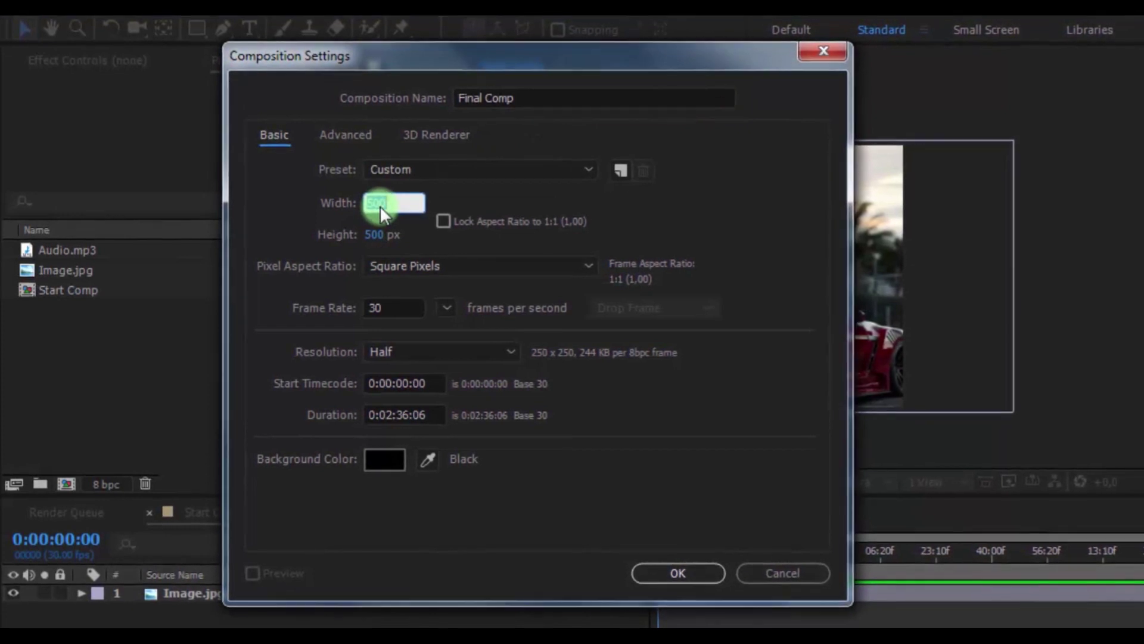
text(1920)
key(Tab)
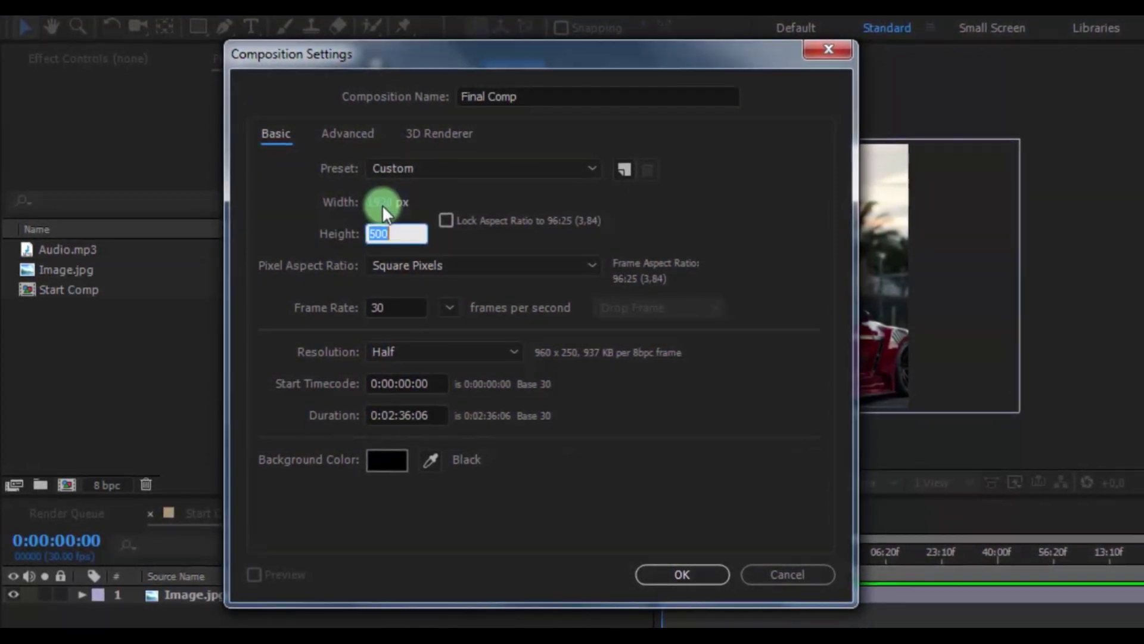
text(1080)
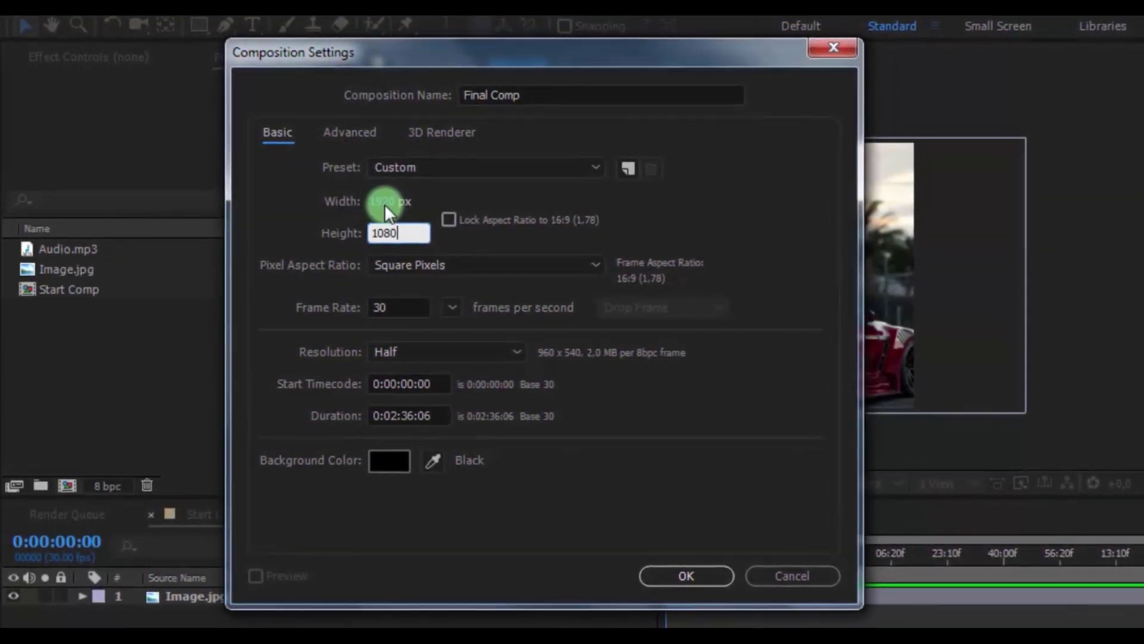
click(443, 192)
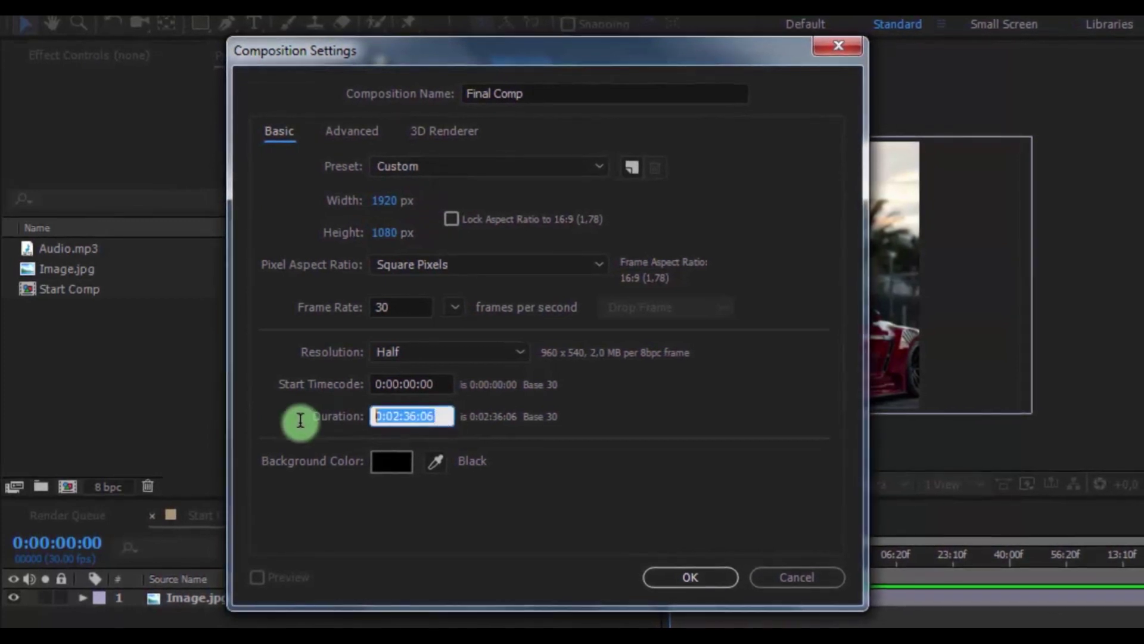
click(617, 452)
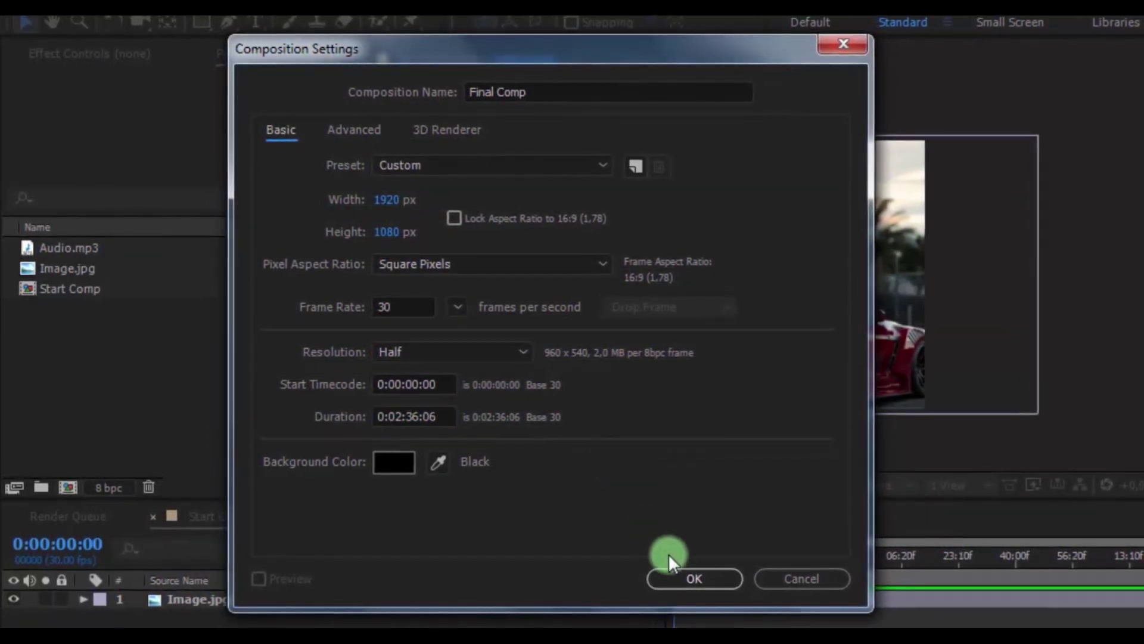
click(679, 573)
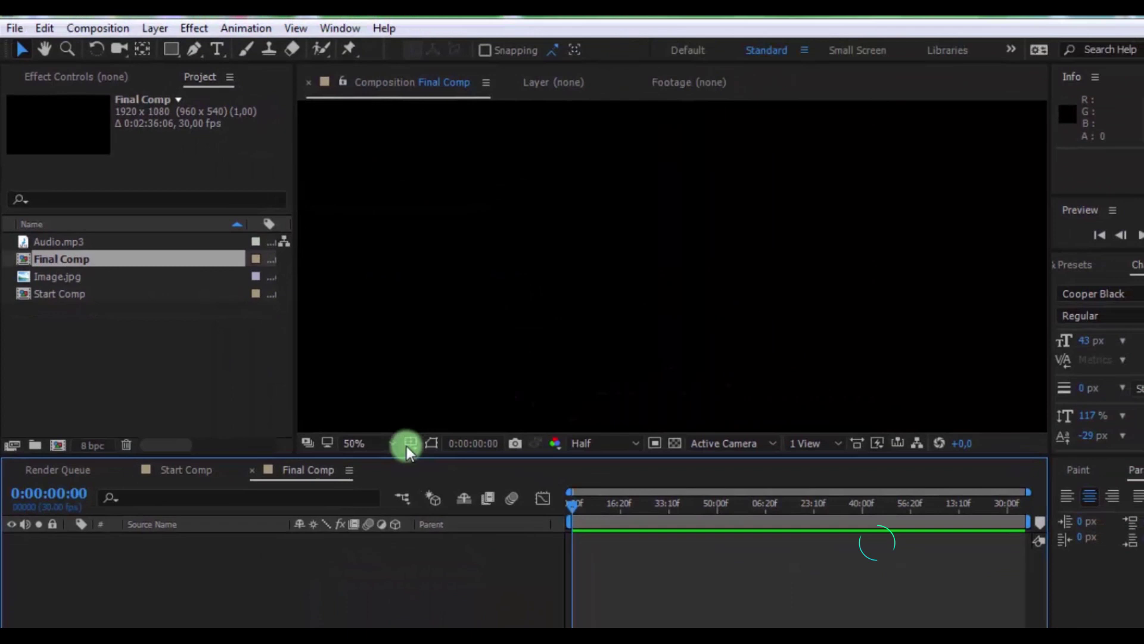
Fit the view, add Image.jpg scaled to 154%, and add Audio.mp3 to Final Comp
click(339, 426)
click(354, 132)
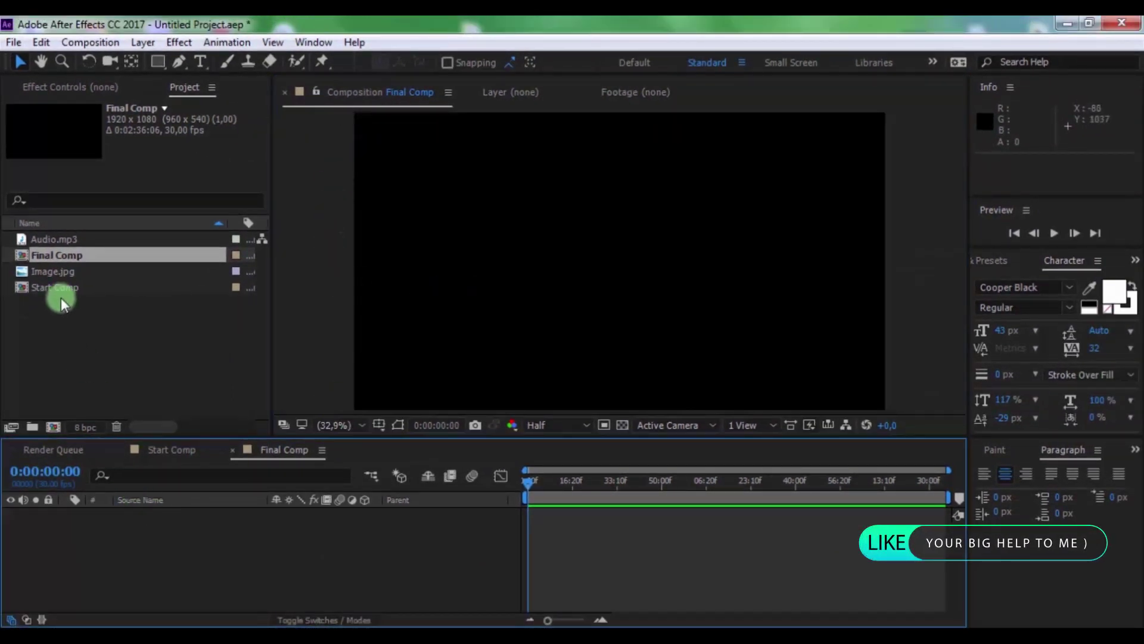
drag(59, 271, 117, 546)
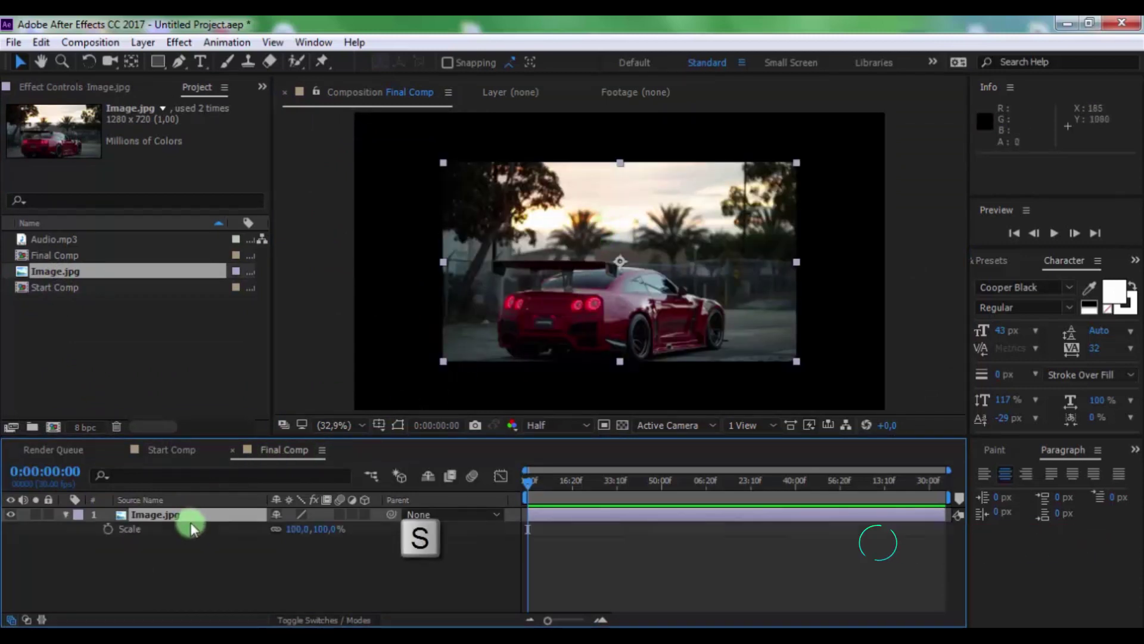
drag(333, 529, 355, 523)
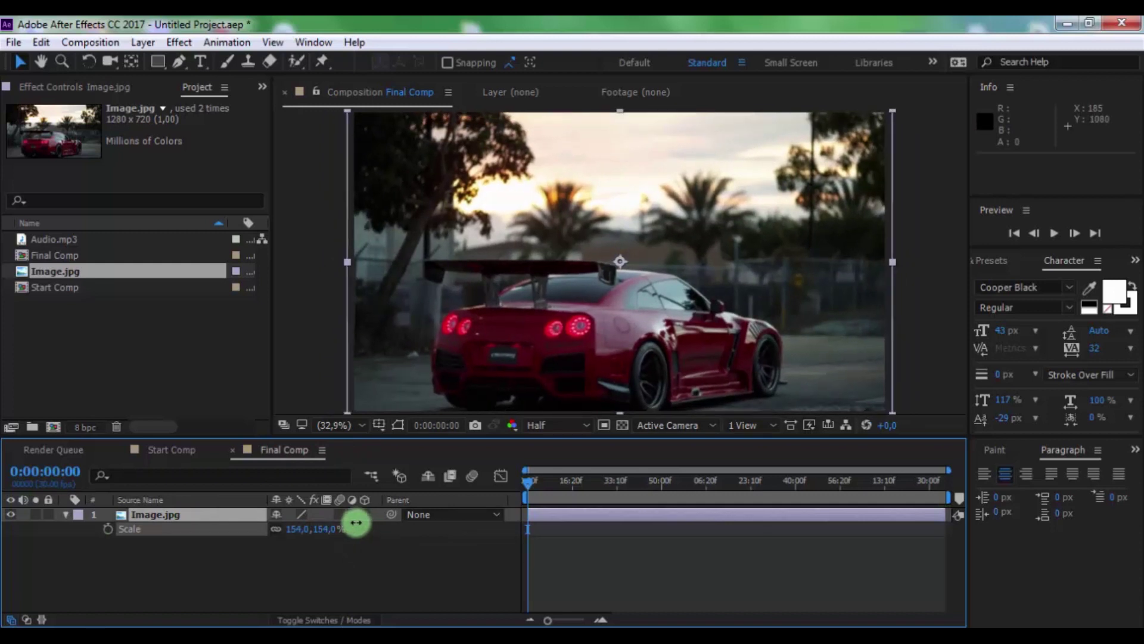
click(229, 572)
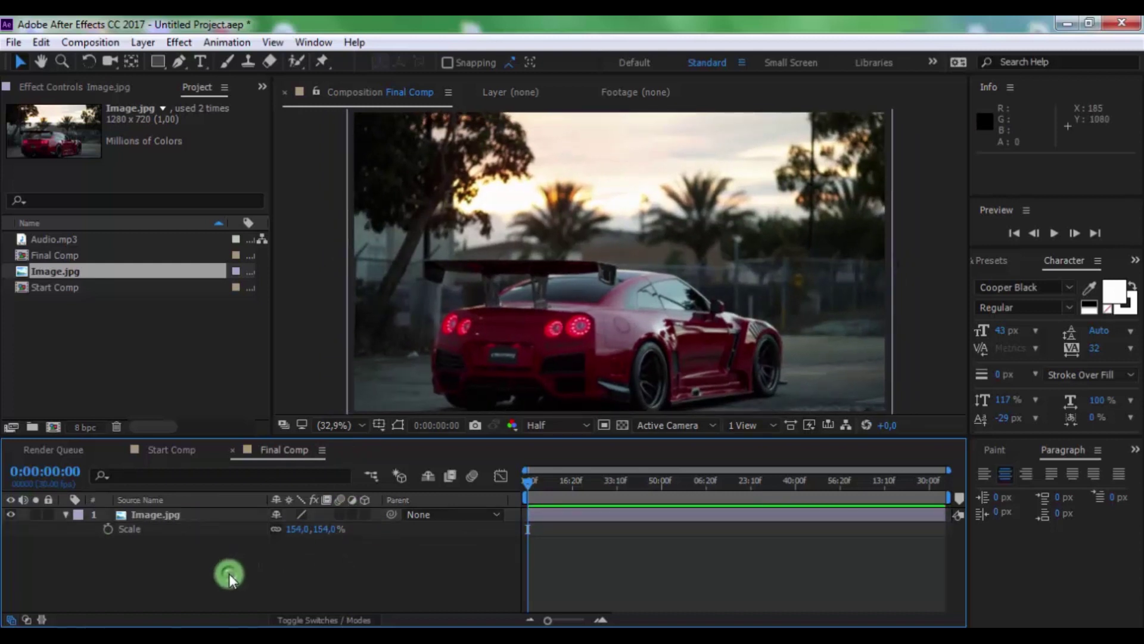
click(66, 515)
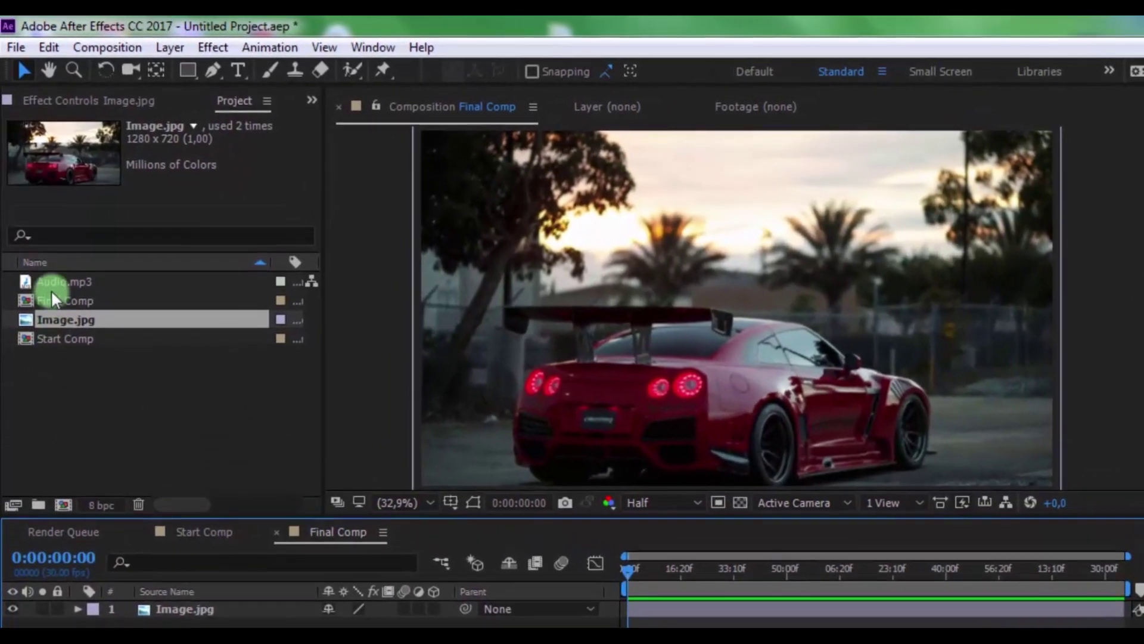
drag(45, 239, 96, 567)
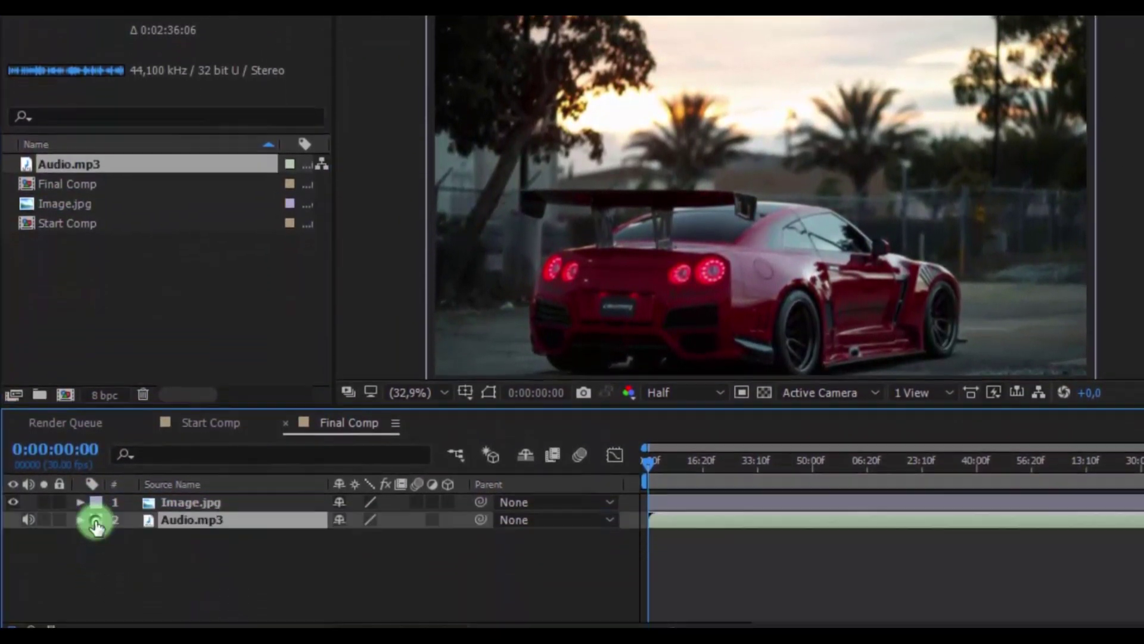
click(144, 554)
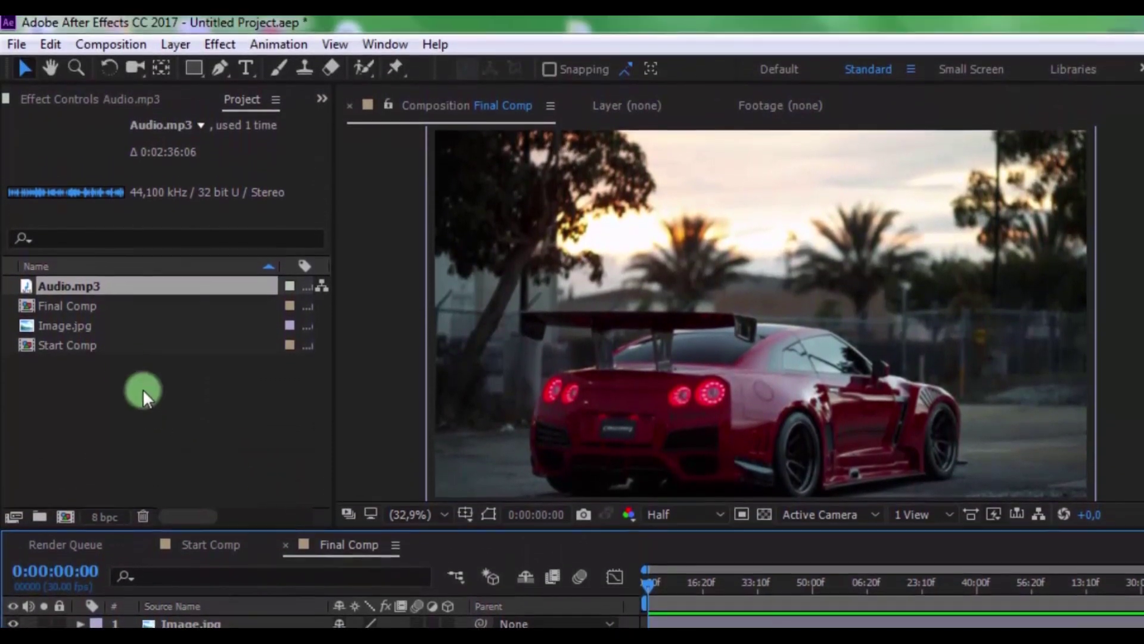
Place Start Comp on top of the image and scale it to 115%
drag(67, 314, 163, 489)
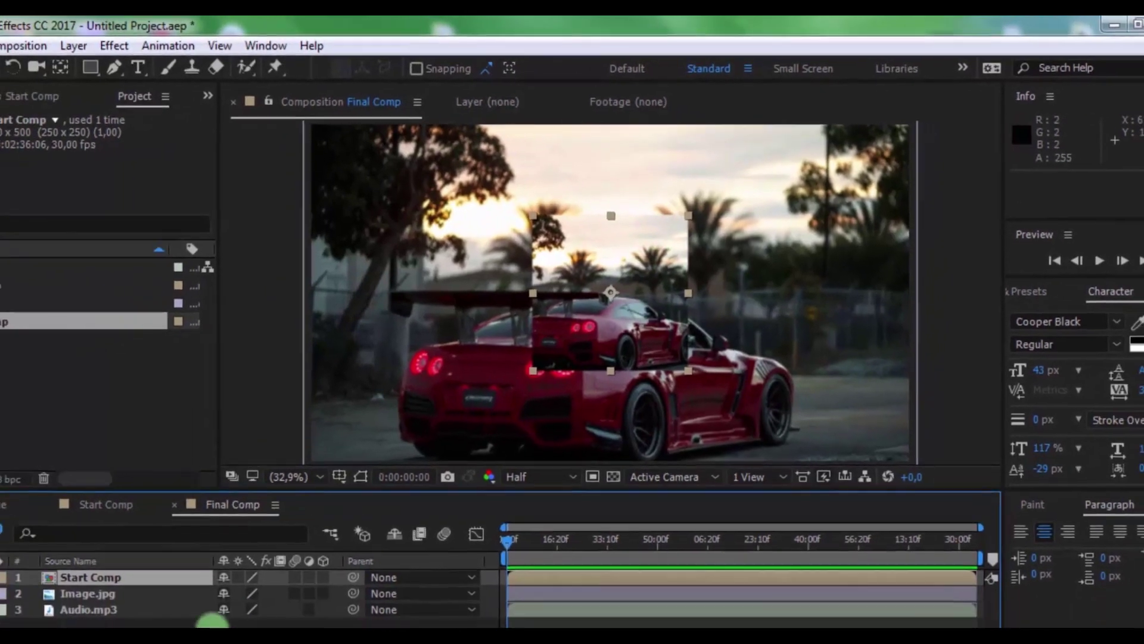
key(s)
key(s)
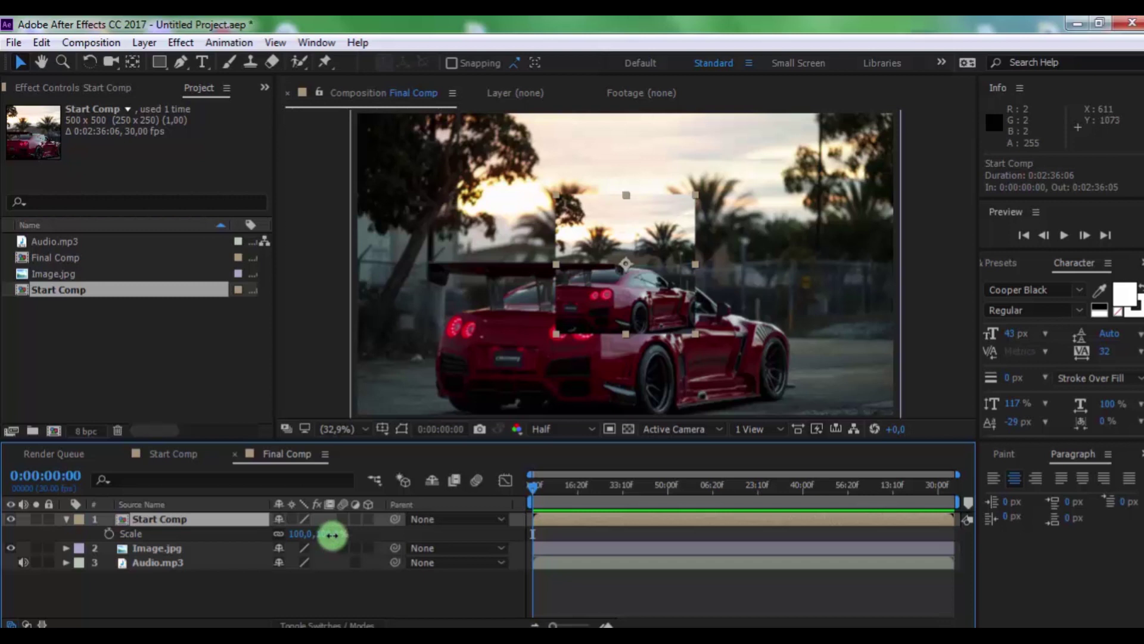
drag(331, 535, 334, 535)
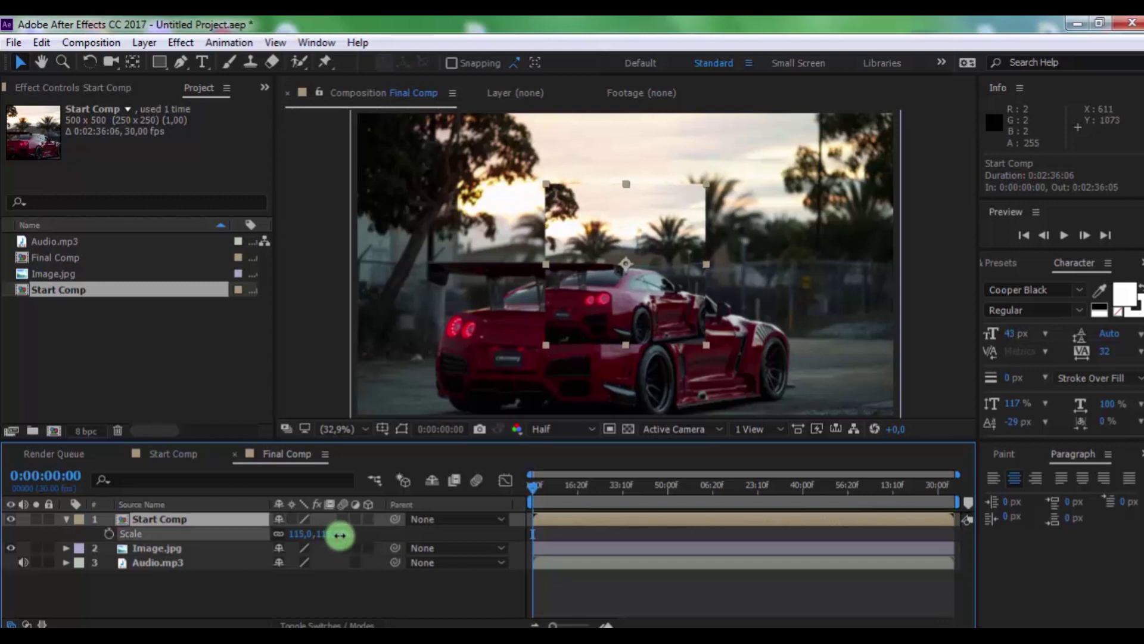
click(335, 577)
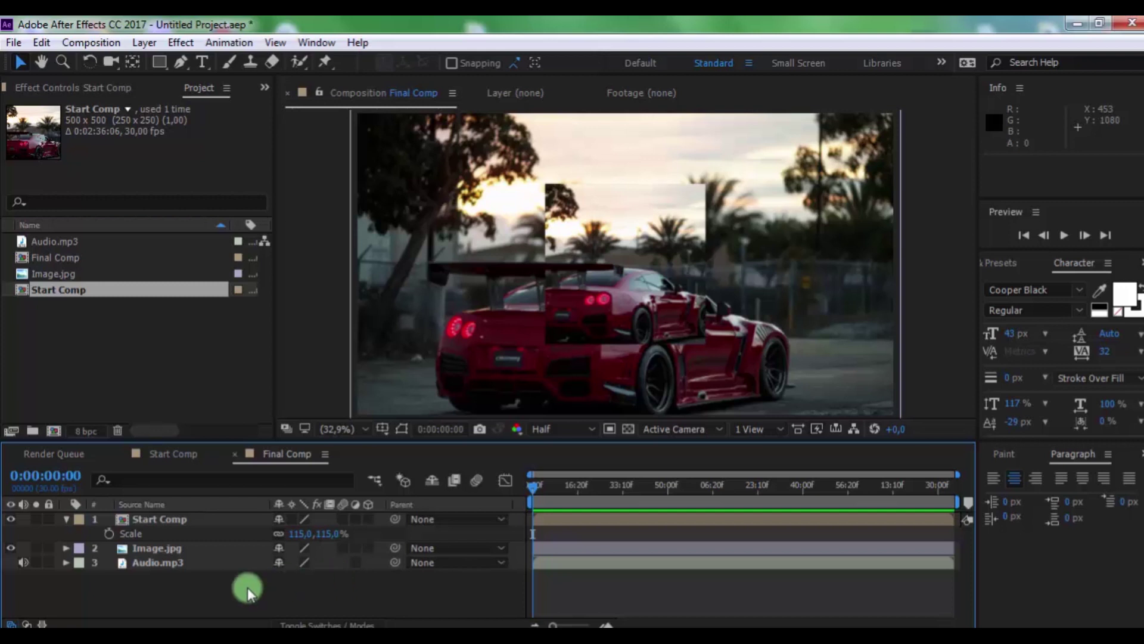
click(65, 521)
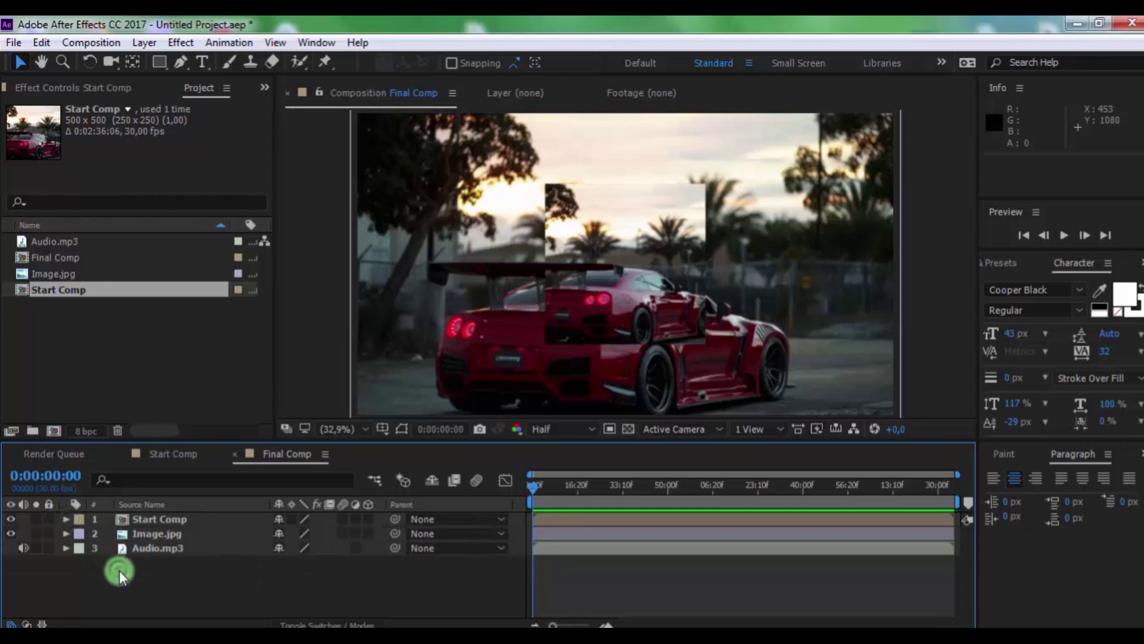
Lower the Image.jpg layer's Opacity to darken the background
click(147, 535)
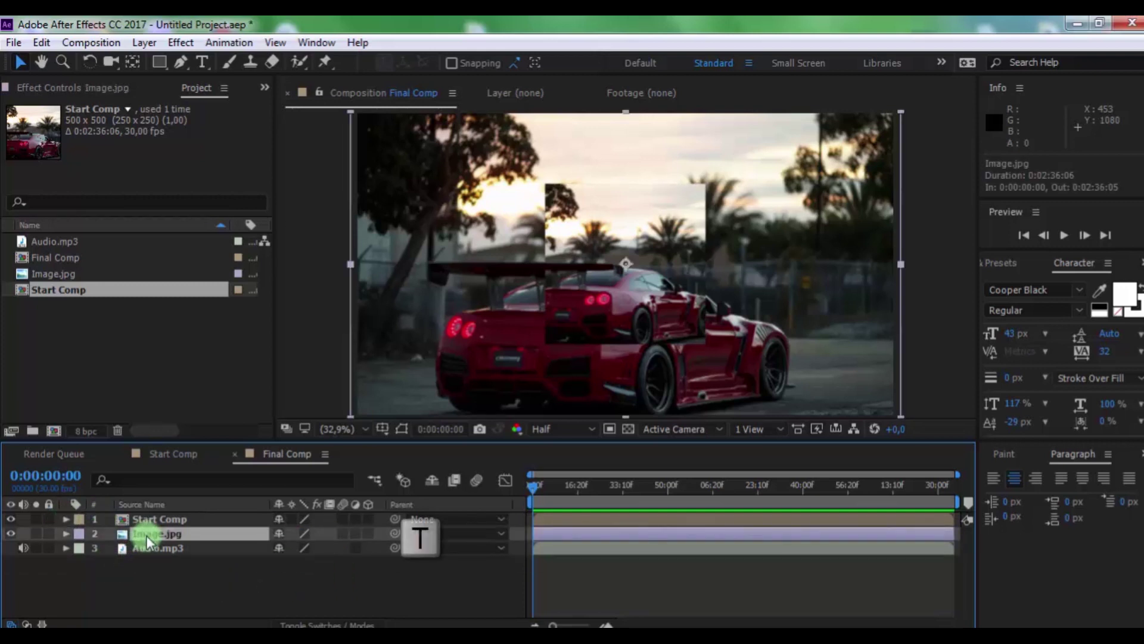
key(t)
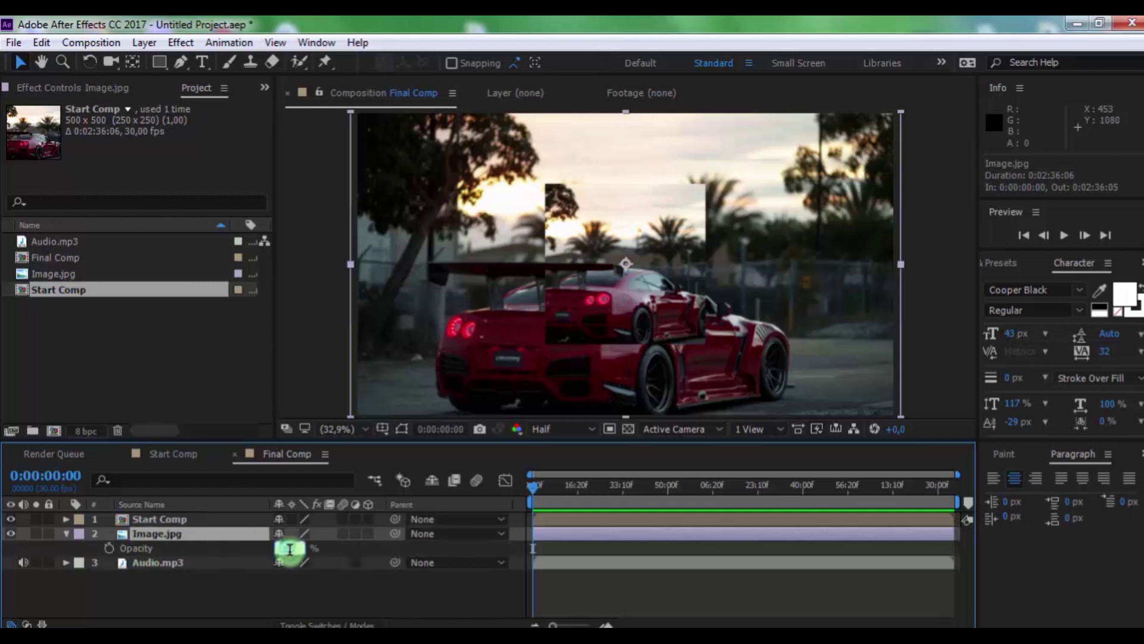
key(Return)
key(Return)
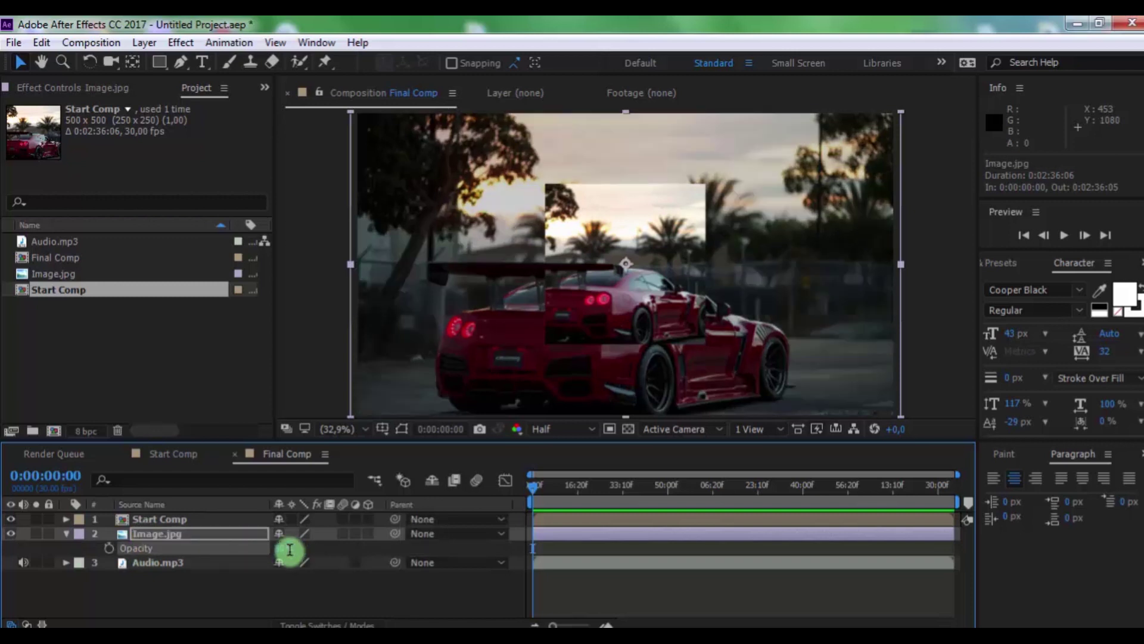
click(67, 534)
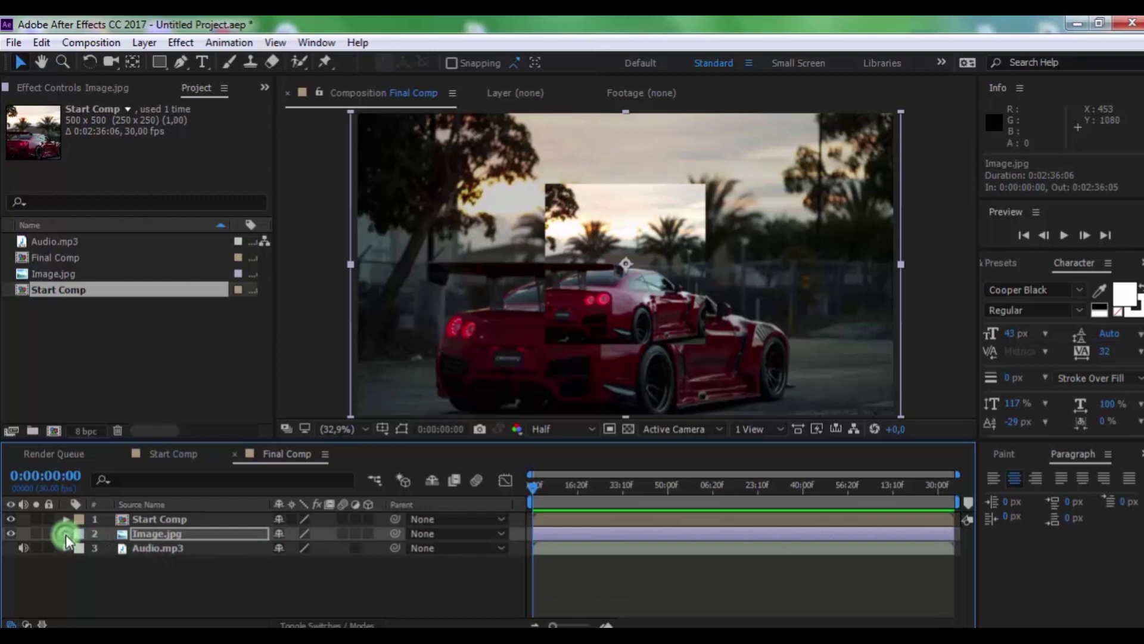
click(210, 602)
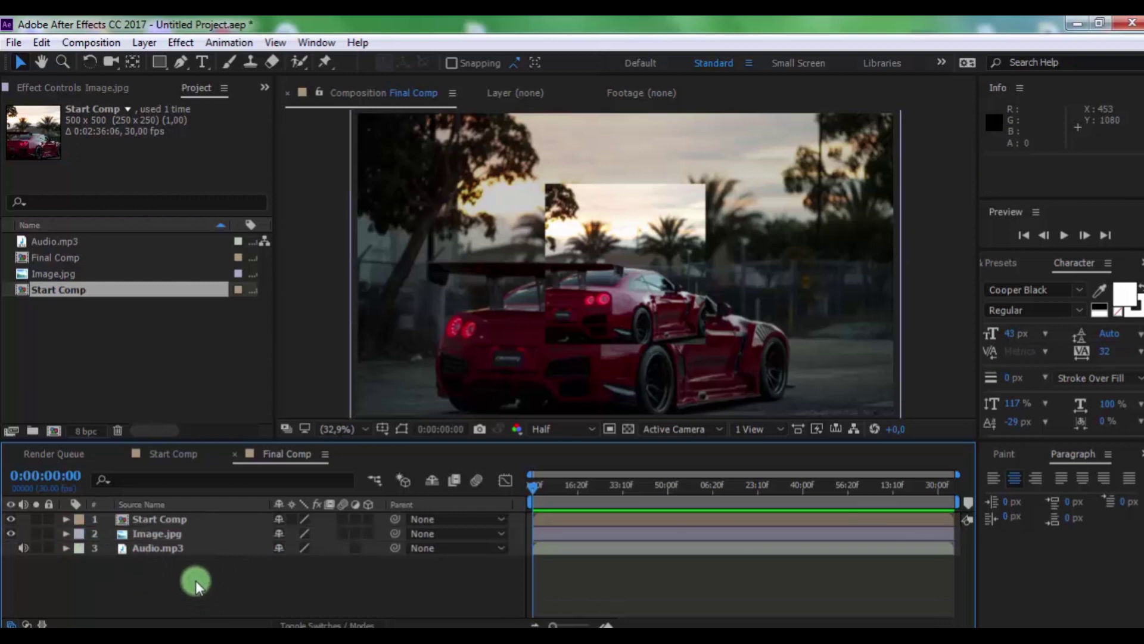
click(172, 522)
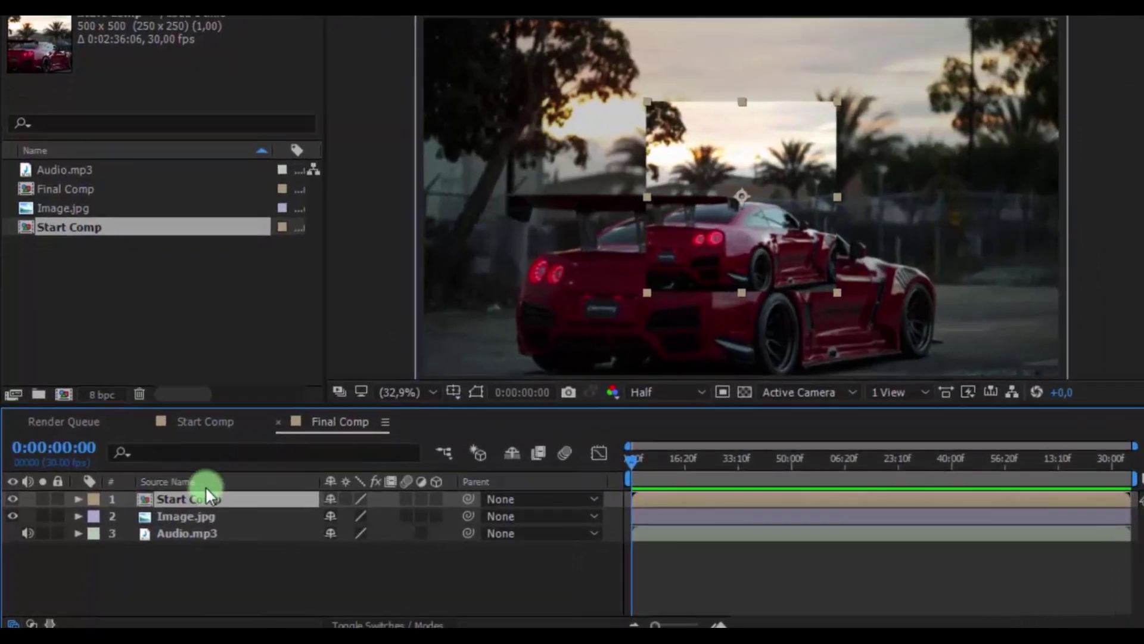
Add an Inner Shadow layer style to Start Comp with Size 40
right_click(170, 519)
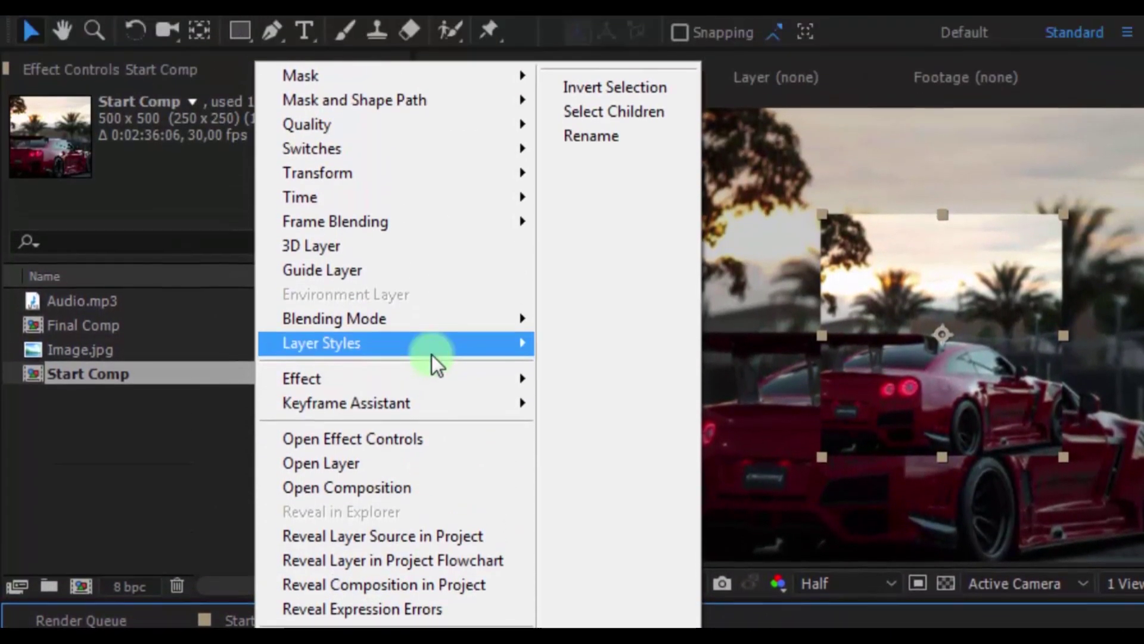
mouse_move(322, 243)
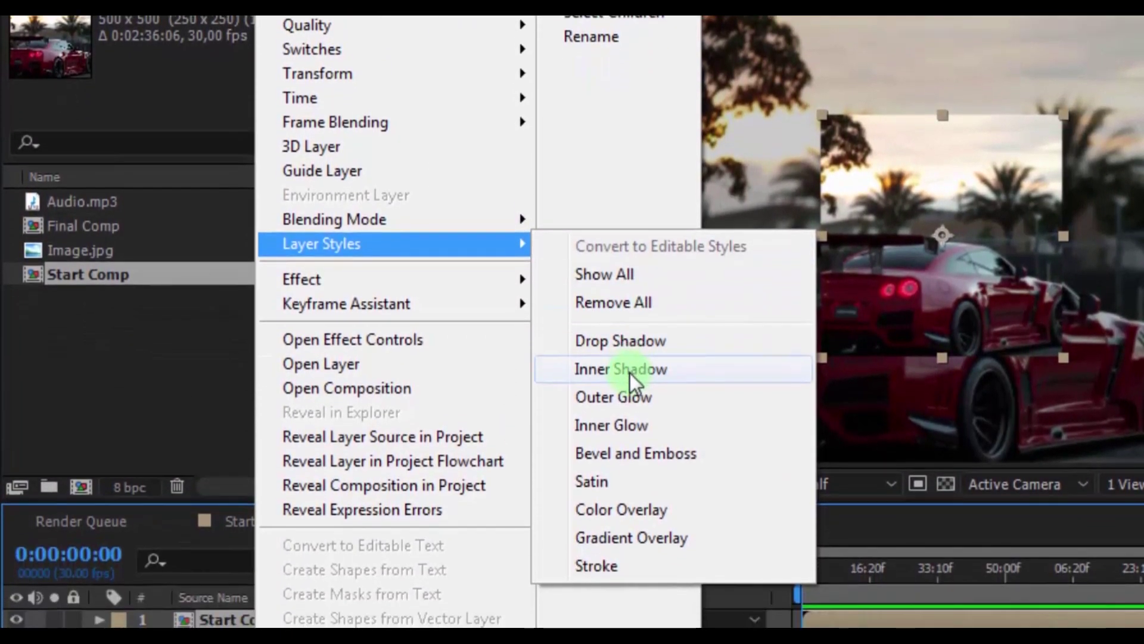
click(629, 373)
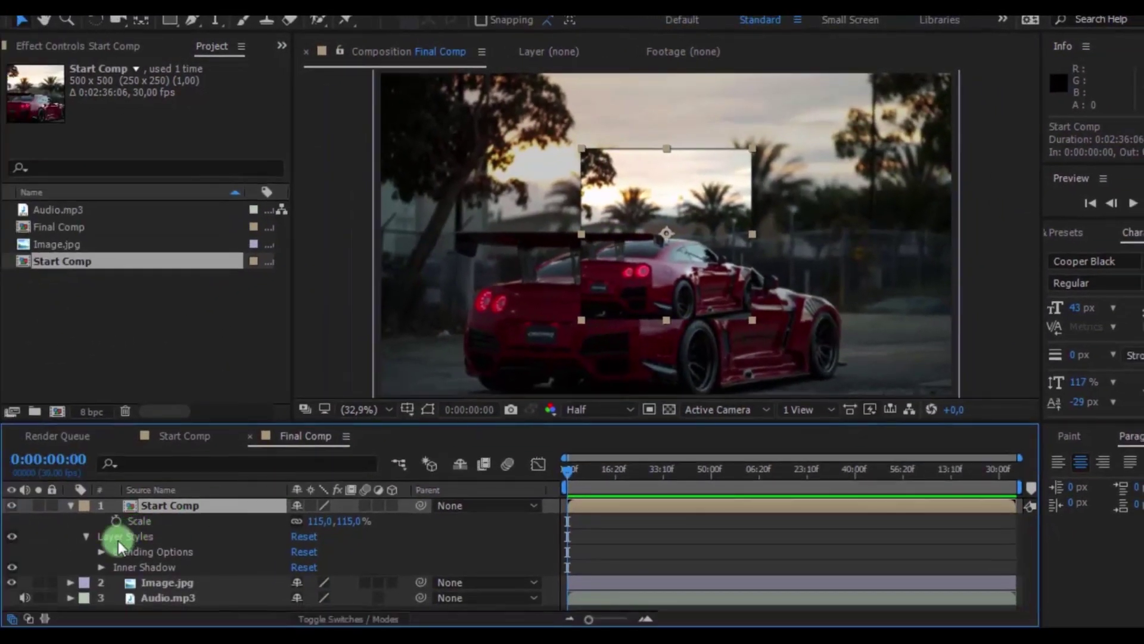
click(102, 566)
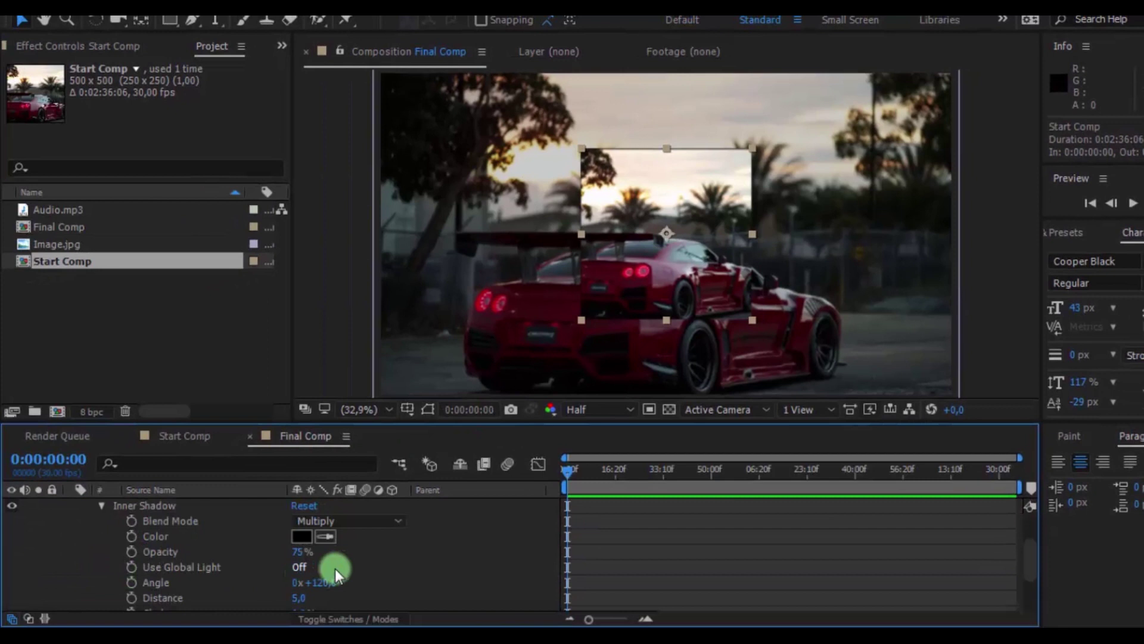
scroll(380, 564, down, 3)
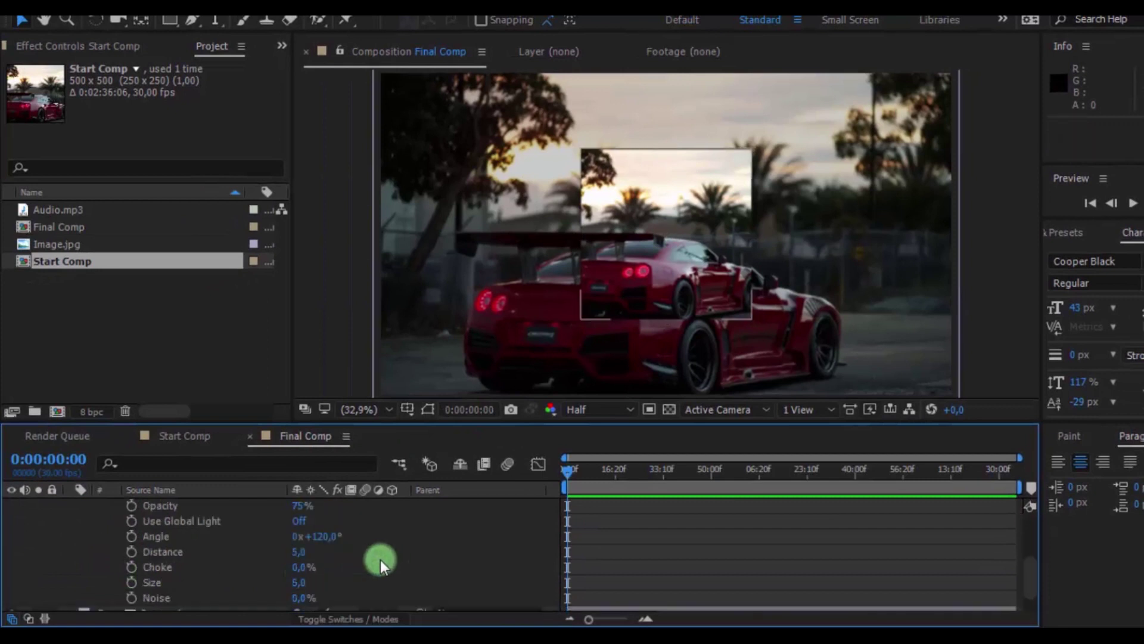
click(299, 585)
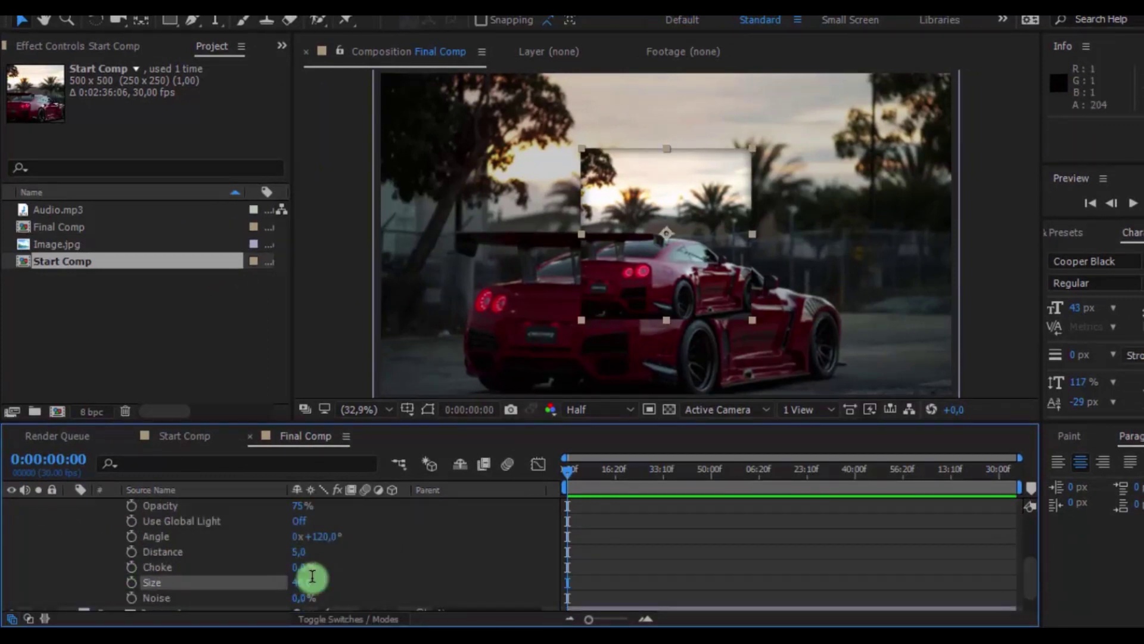
click(378, 562)
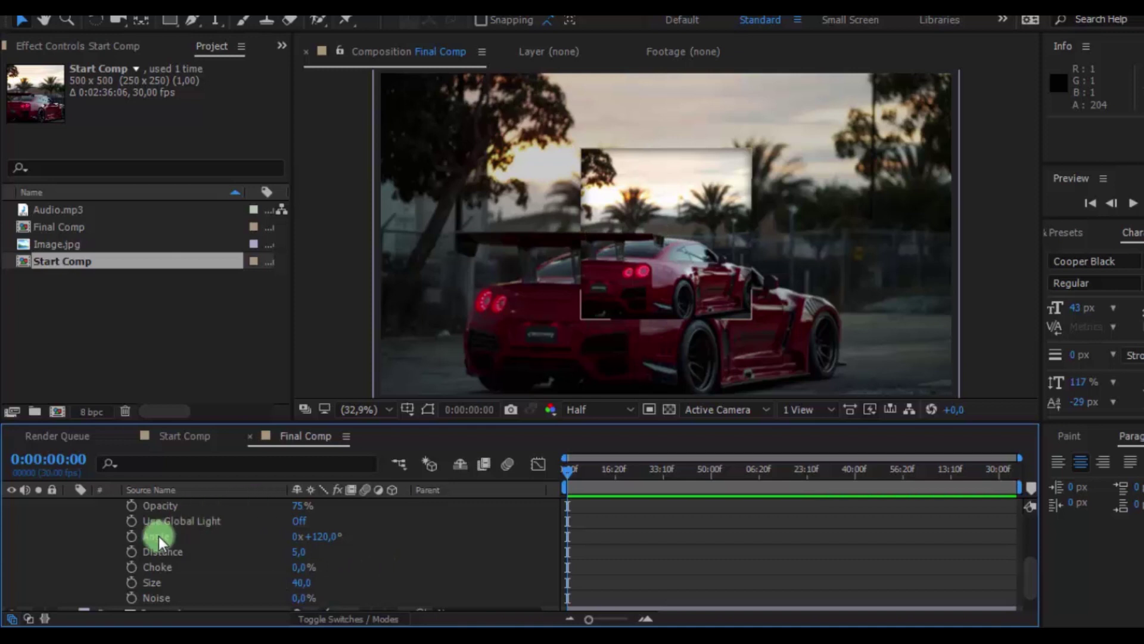
scroll(120, 528, up, 2)
scroll(39, 544, up, 3)
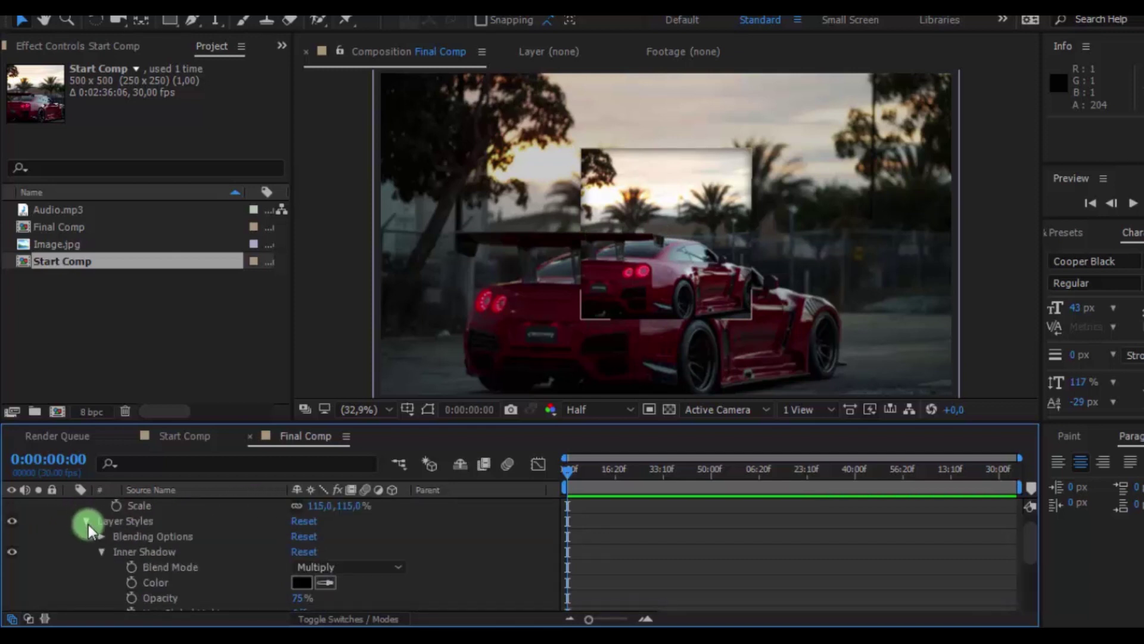
click(74, 505)
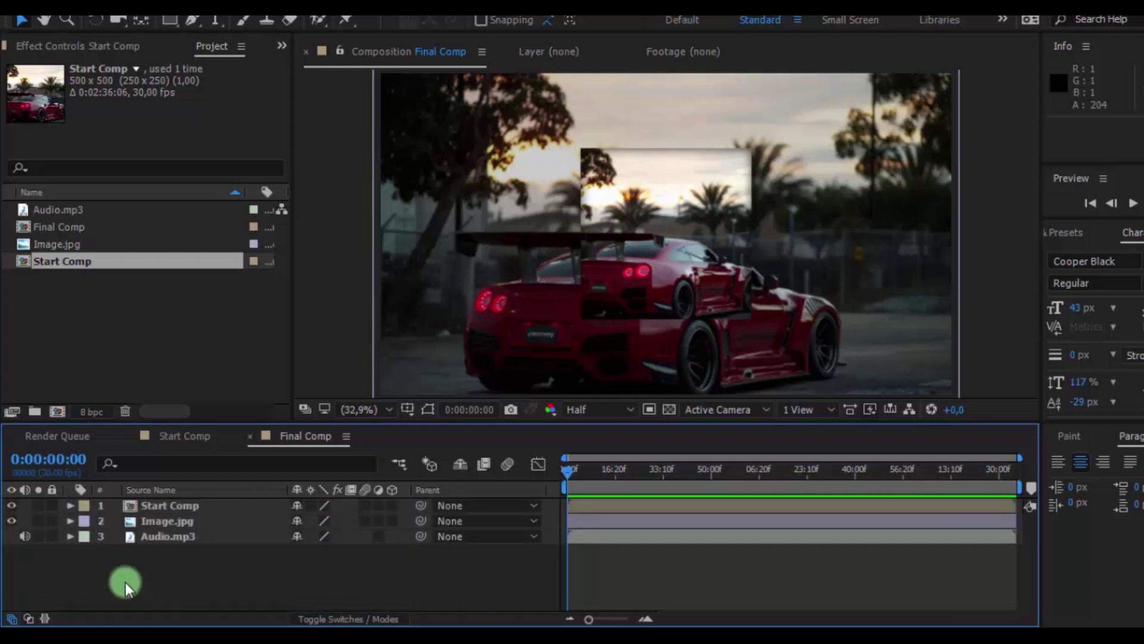
click(162, 522)
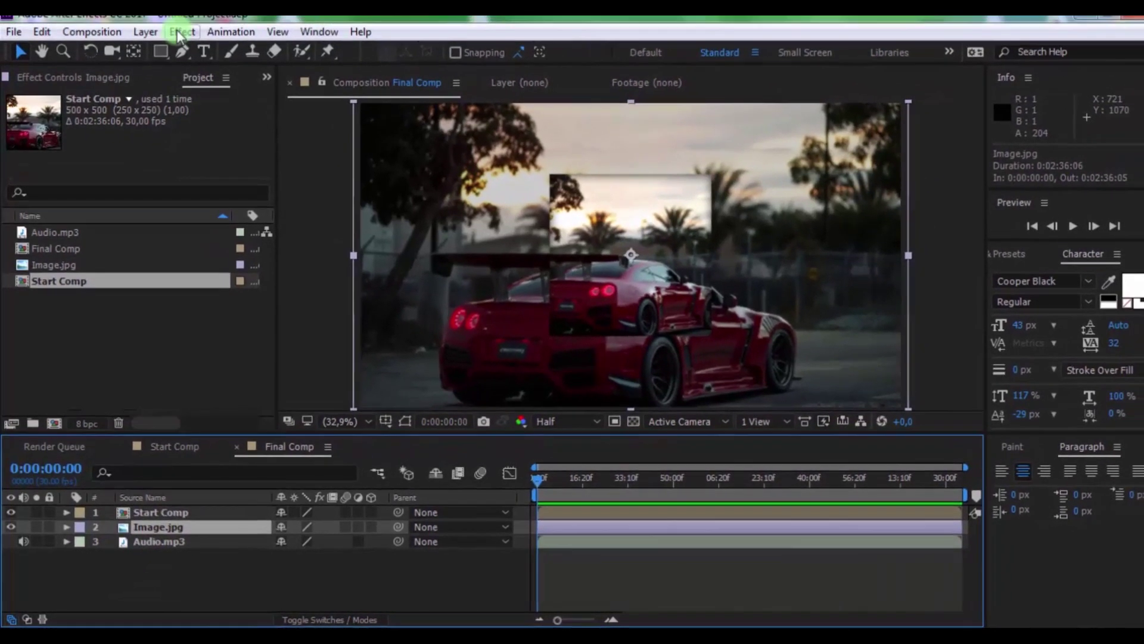
Apply Fast Blur (Legacy) to Image.jpg with Blurriness 20
click(181, 33)
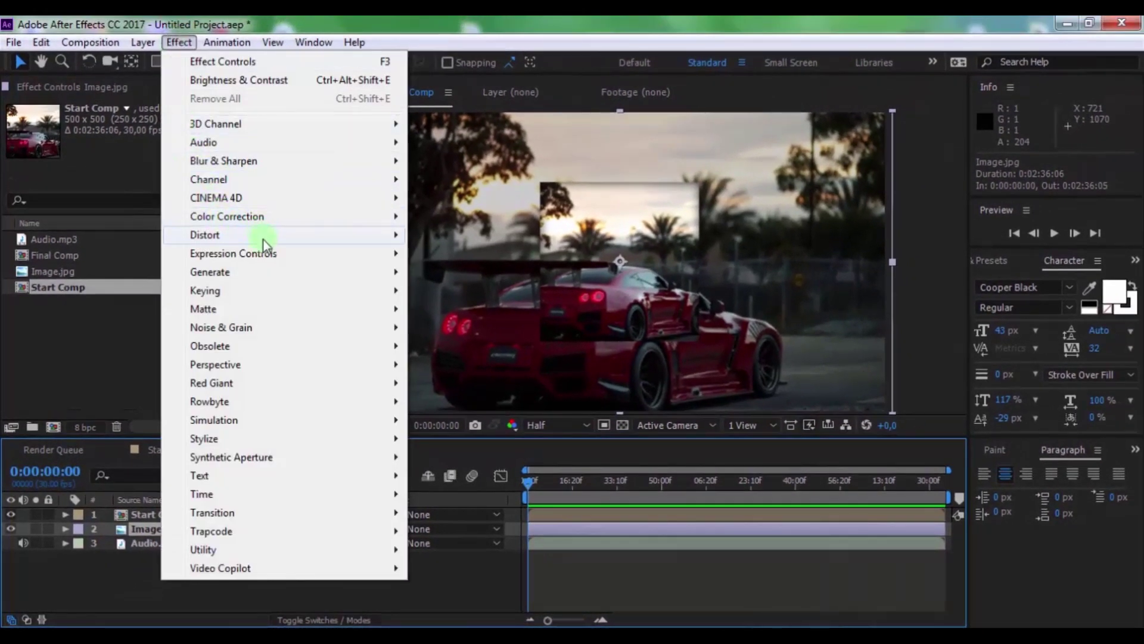
mouse_move(269, 346)
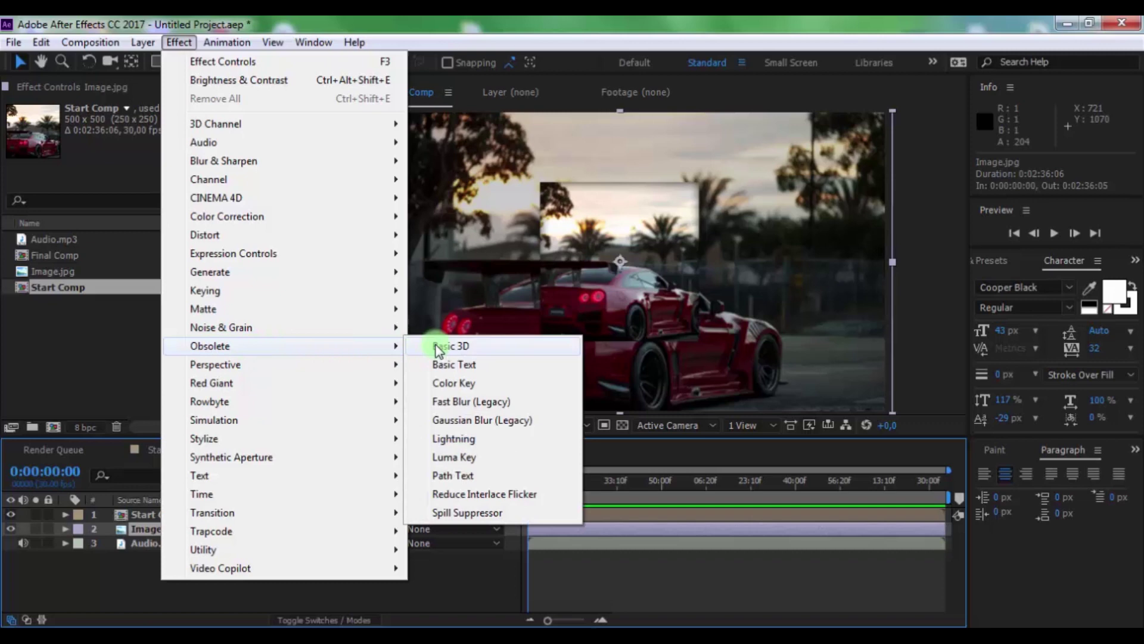
click(475, 404)
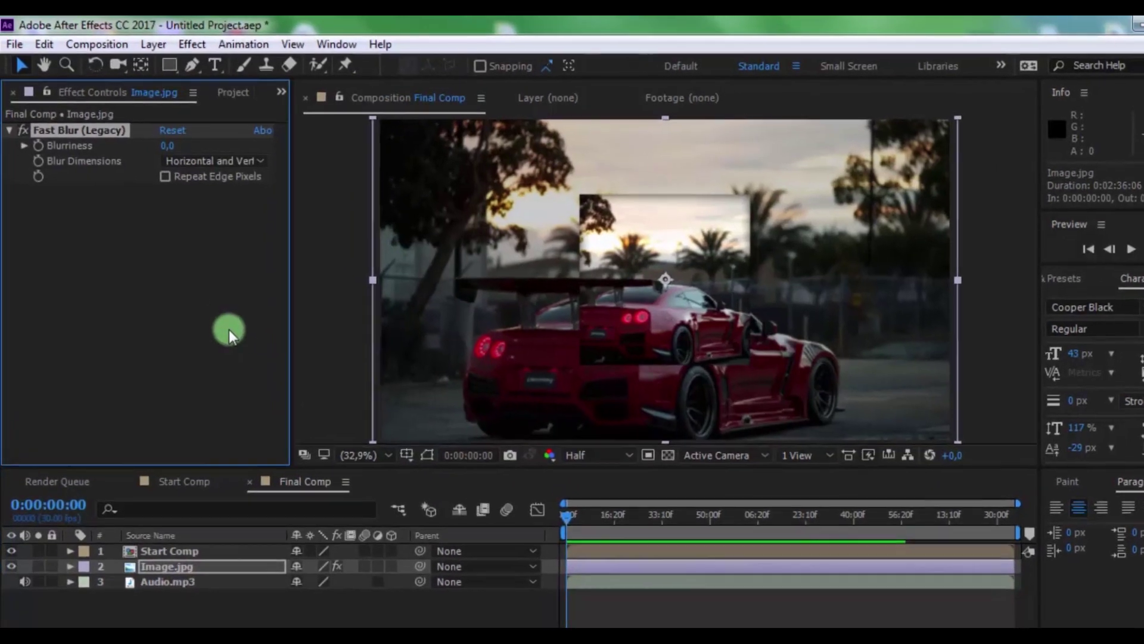
click(166, 145)
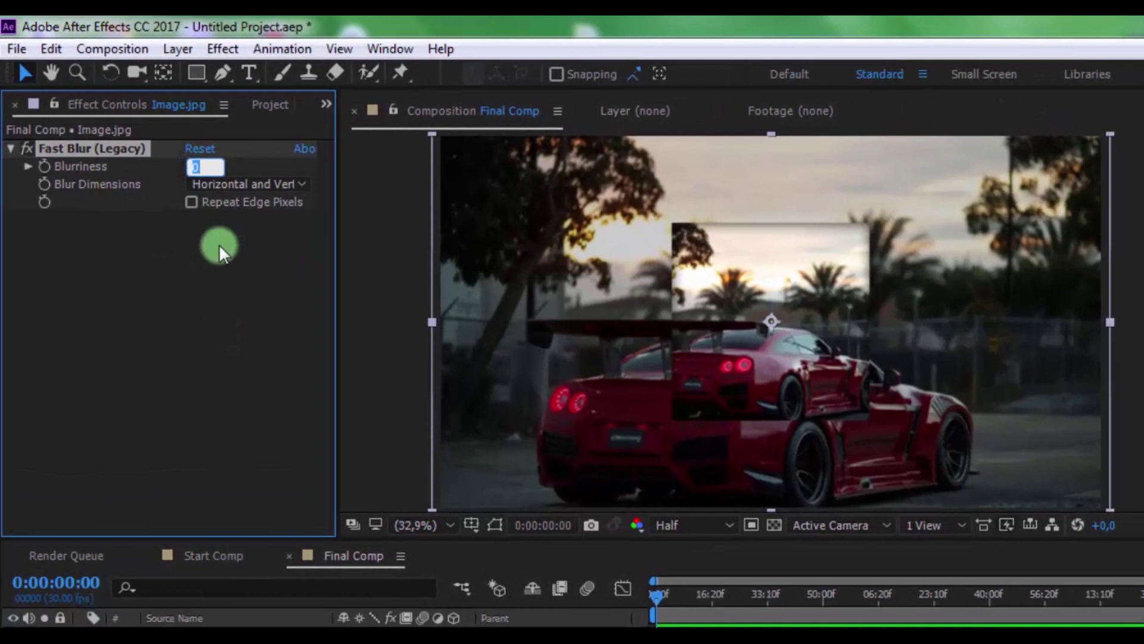
text(2)
text(0)
key(Return)
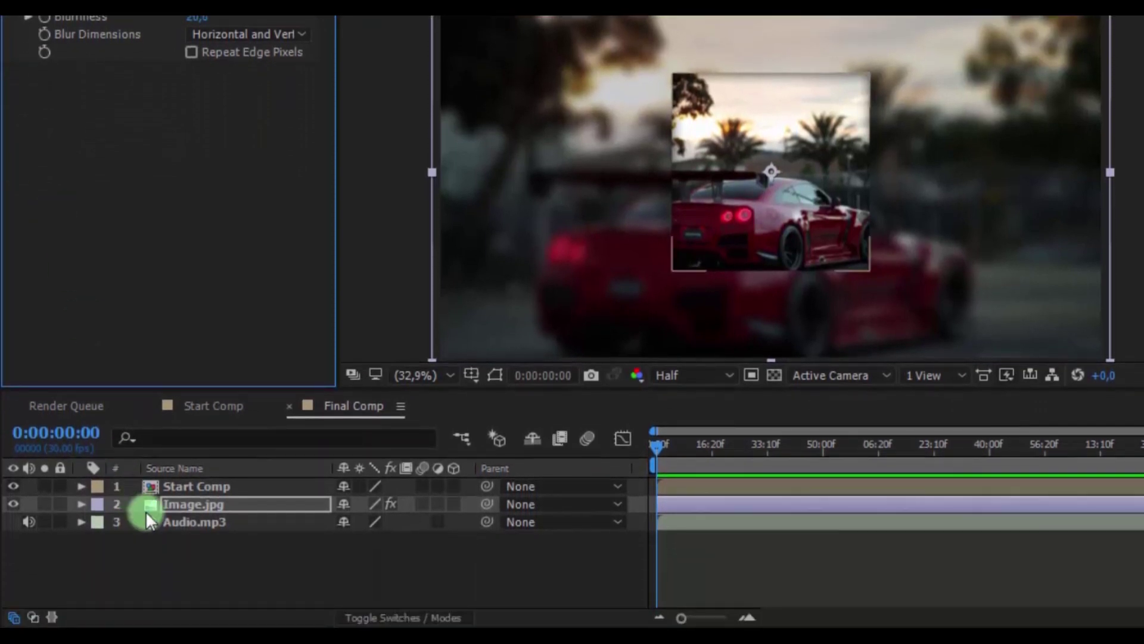
click(178, 568)
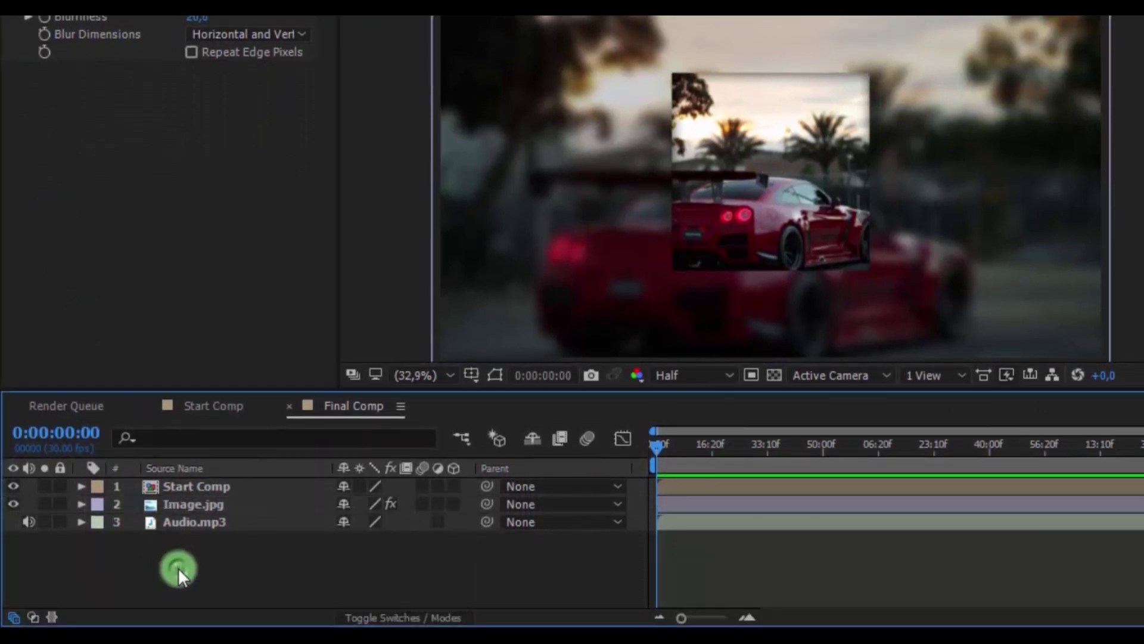
Add a black 1920 × 1080 solid named React via New > Solid
right_click(209, 550)
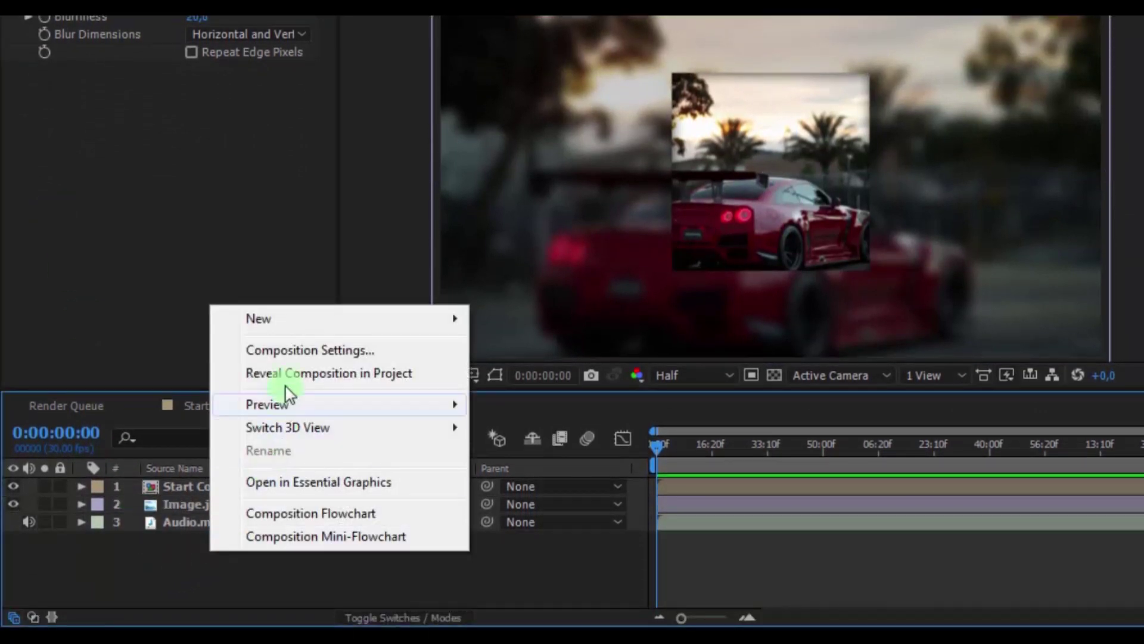
mouse_move(340, 319)
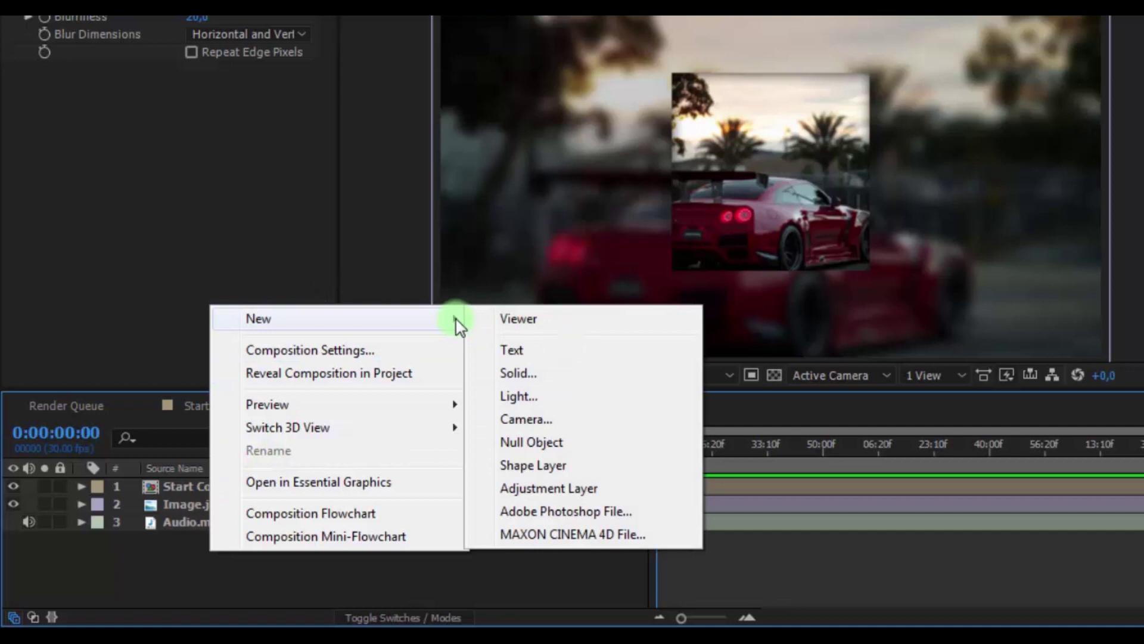
click(516, 374)
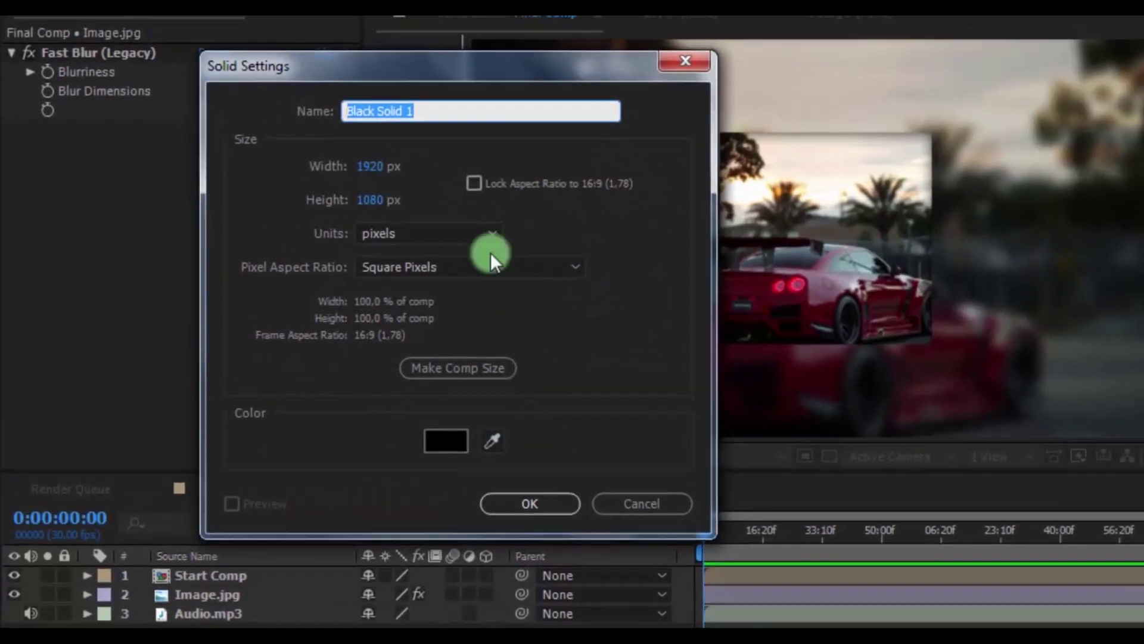
text(Rea)
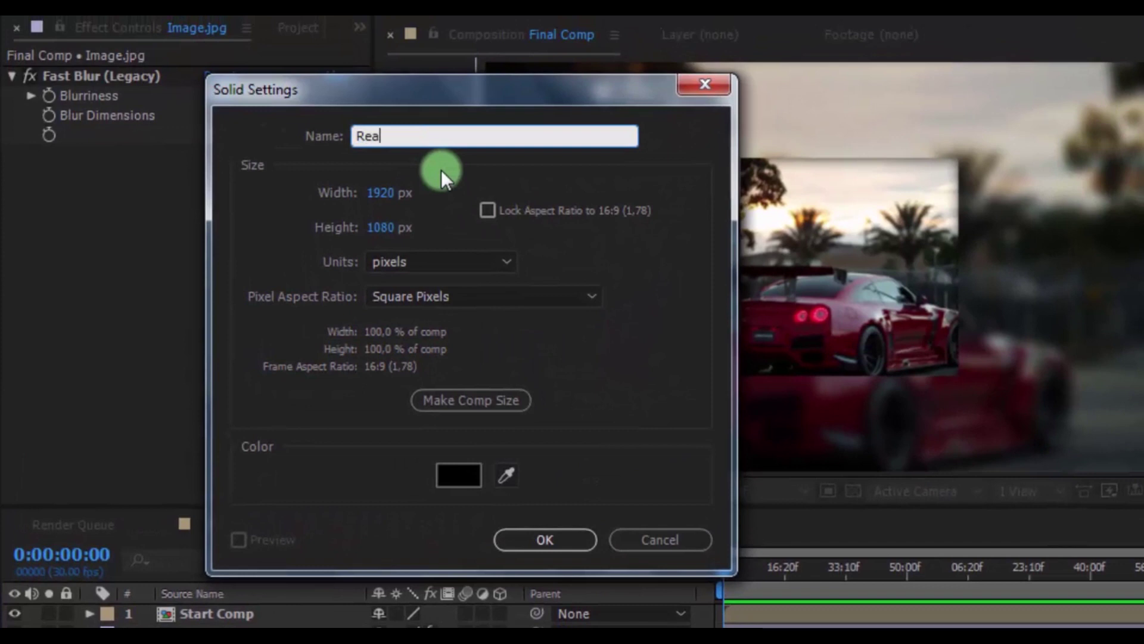
text(ct)
click(537, 540)
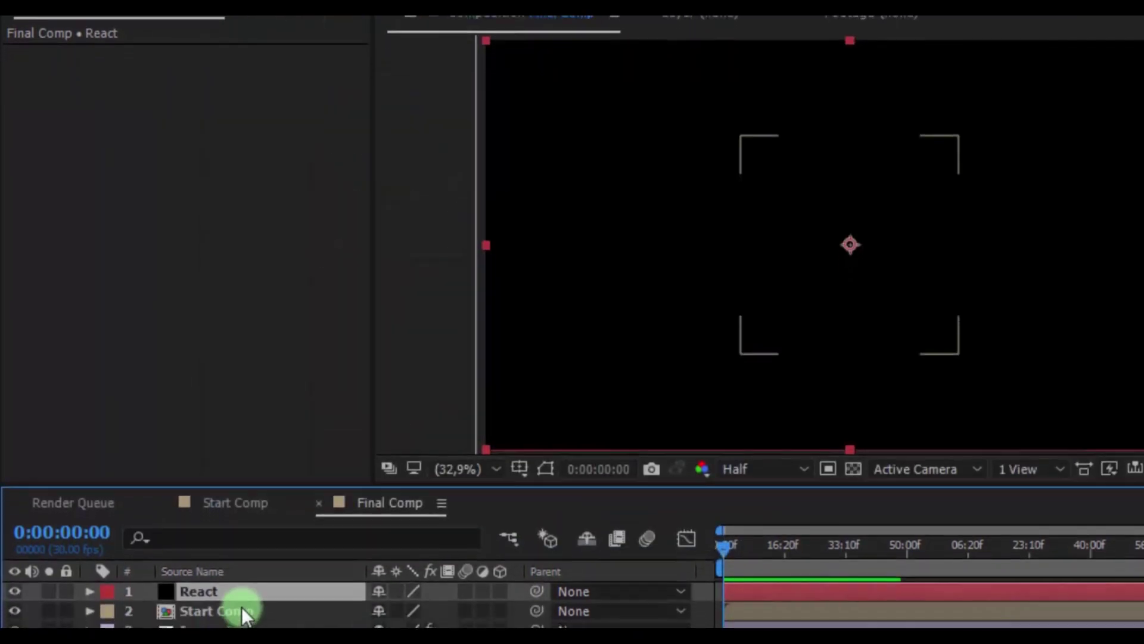
Apply Trapcode Sound Keys to React using Audio.mp3, then generate its keyframes
click(249, 58)
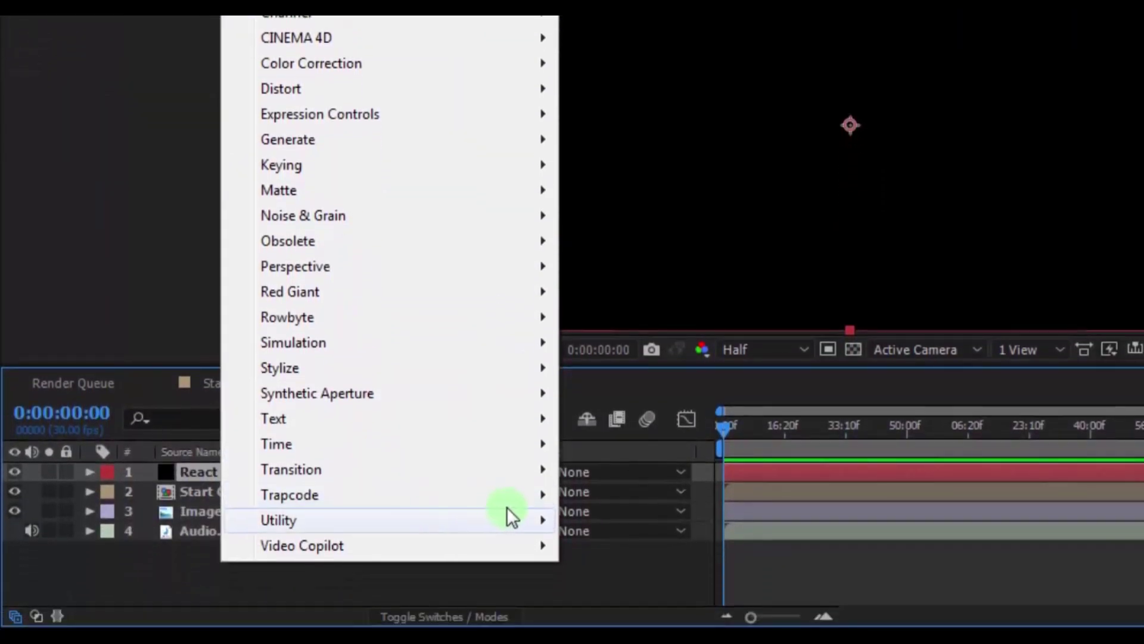
mouse_move(290, 495)
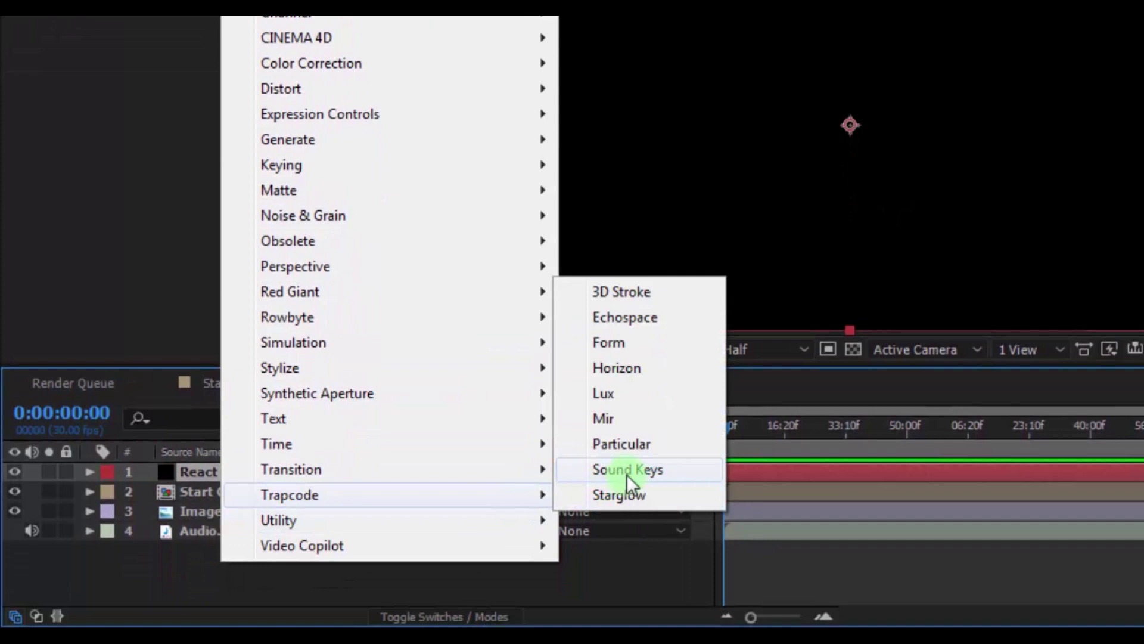
click(627, 470)
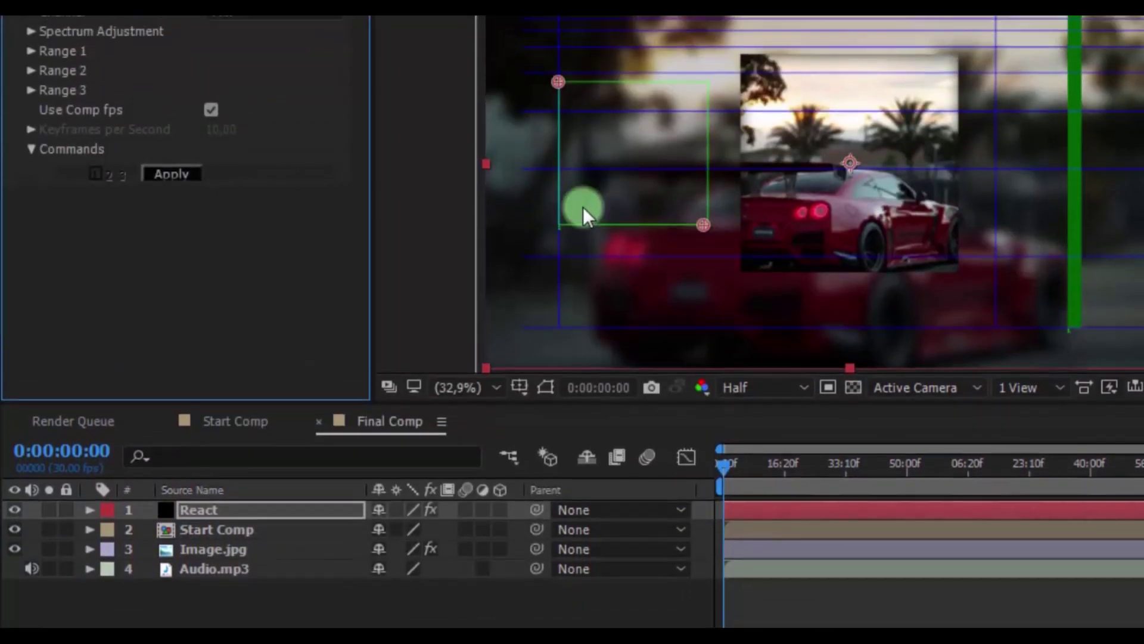
click(219, 178)
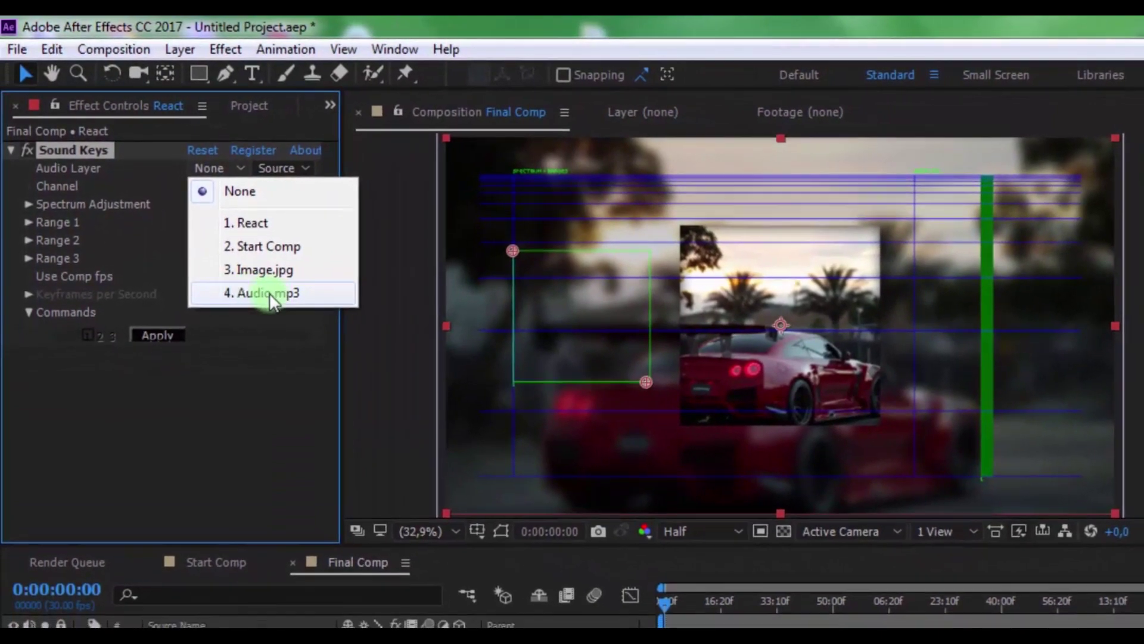
click(272, 295)
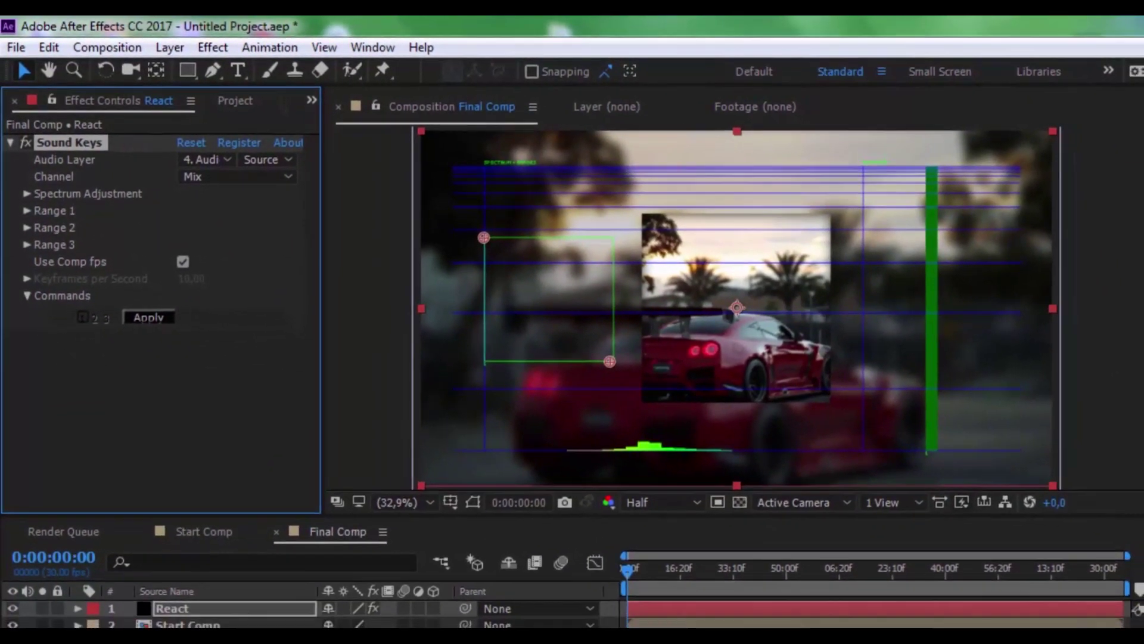
mouse_move(628, 566)
mouse_down()
mouse_move(742, 549)
mouse_move(509, 521)
mouse_up()
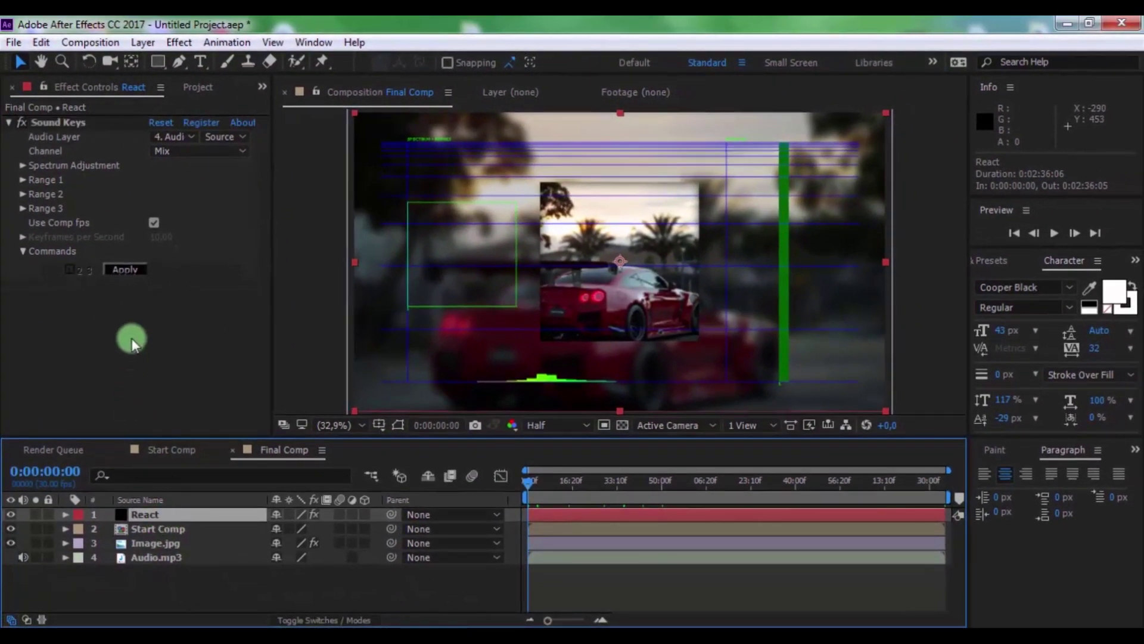
click(135, 272)
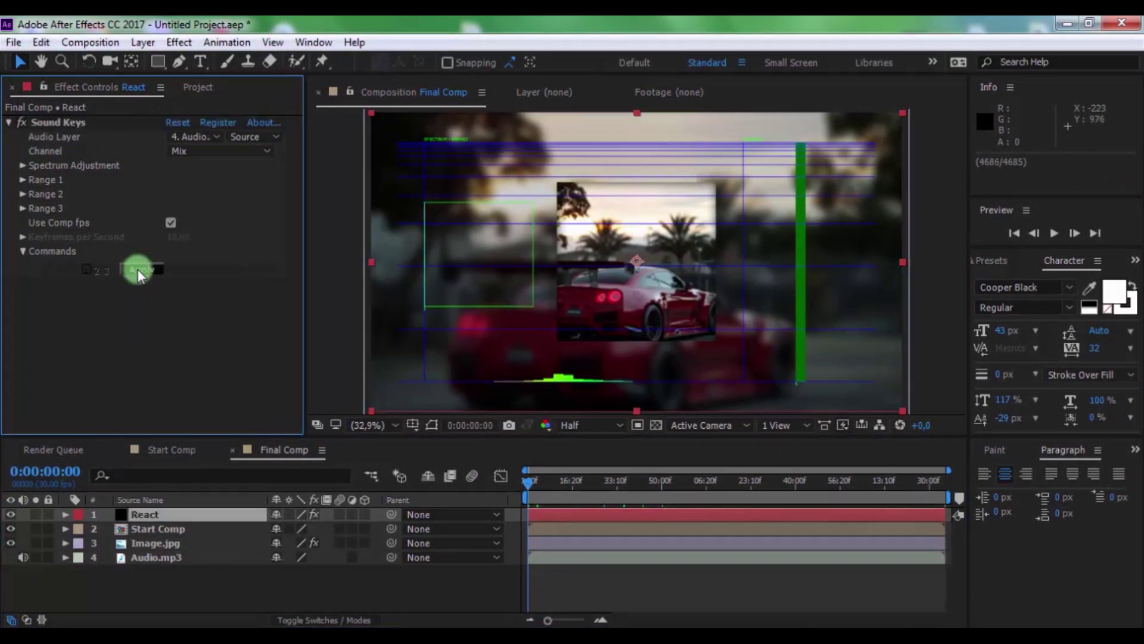
drag(598, 487, 528, 483)
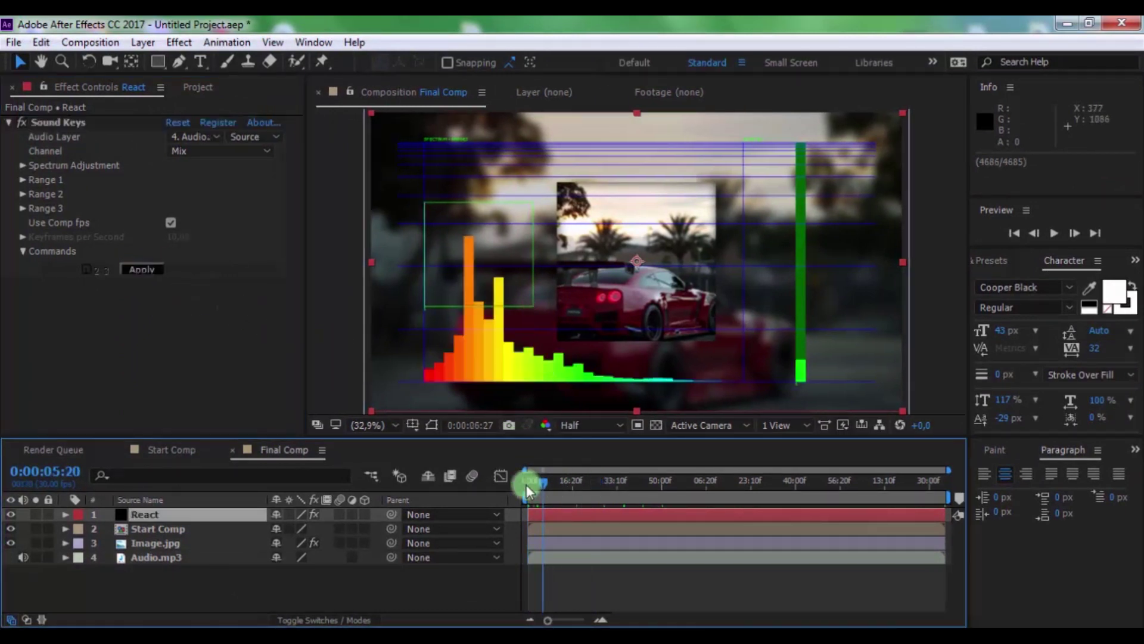
Show React's Sound Keys Output 1 keyframes and hide the React spectrum layer
click(138, 503)
key(u)
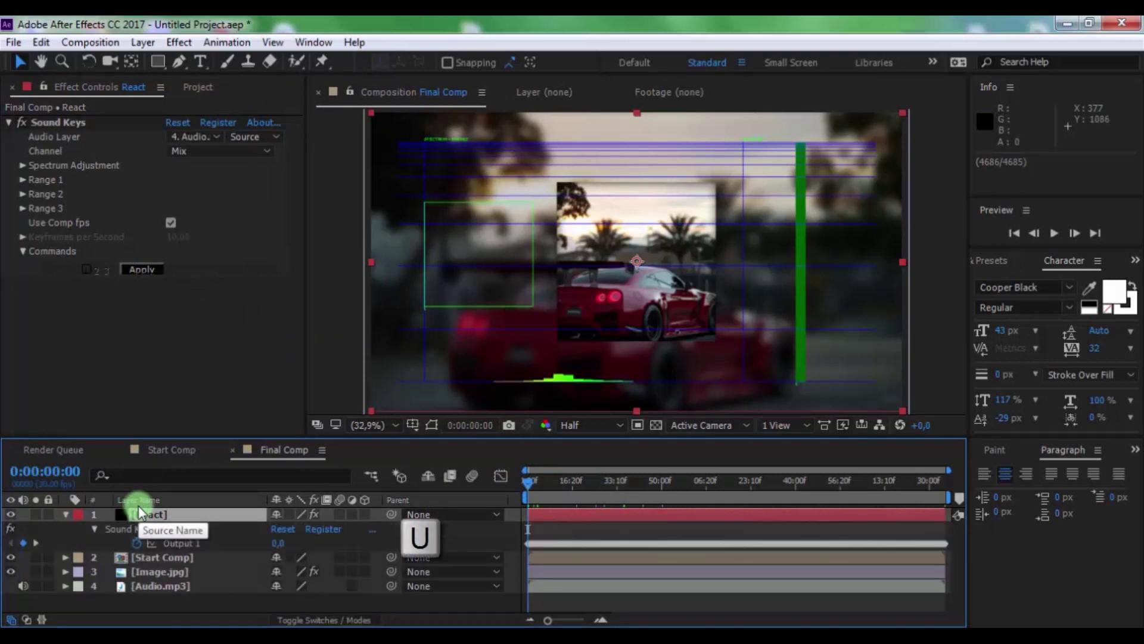
mouse_move(531, 483)
mouse_down()
mouse_move(627, 494)
mouse_move(443, 509)
mouse_up()
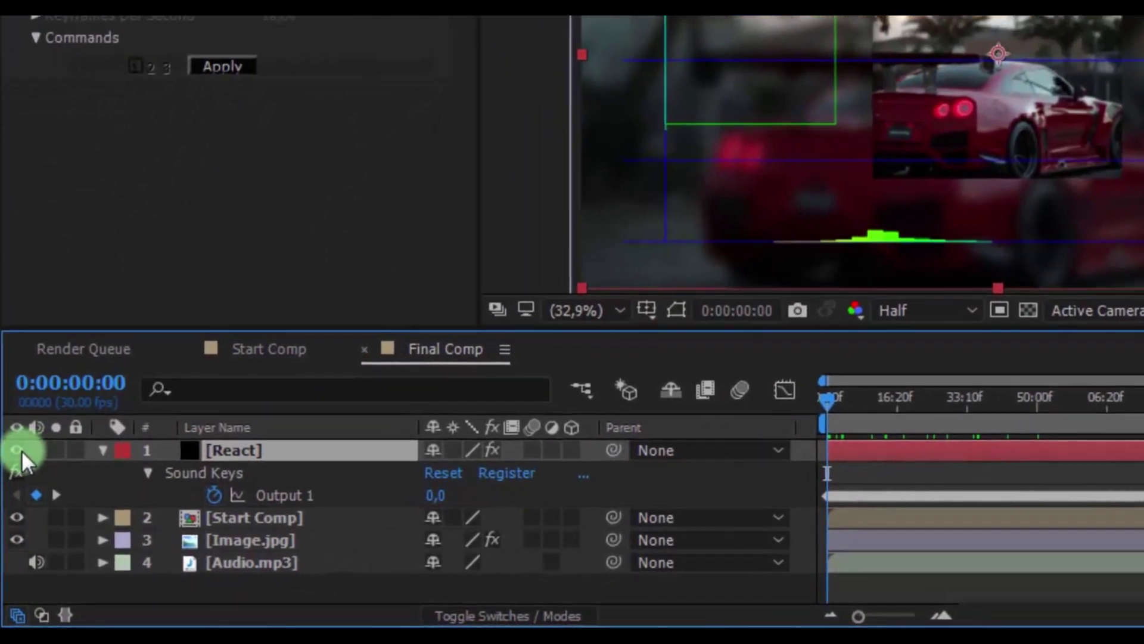
click(18, 461)
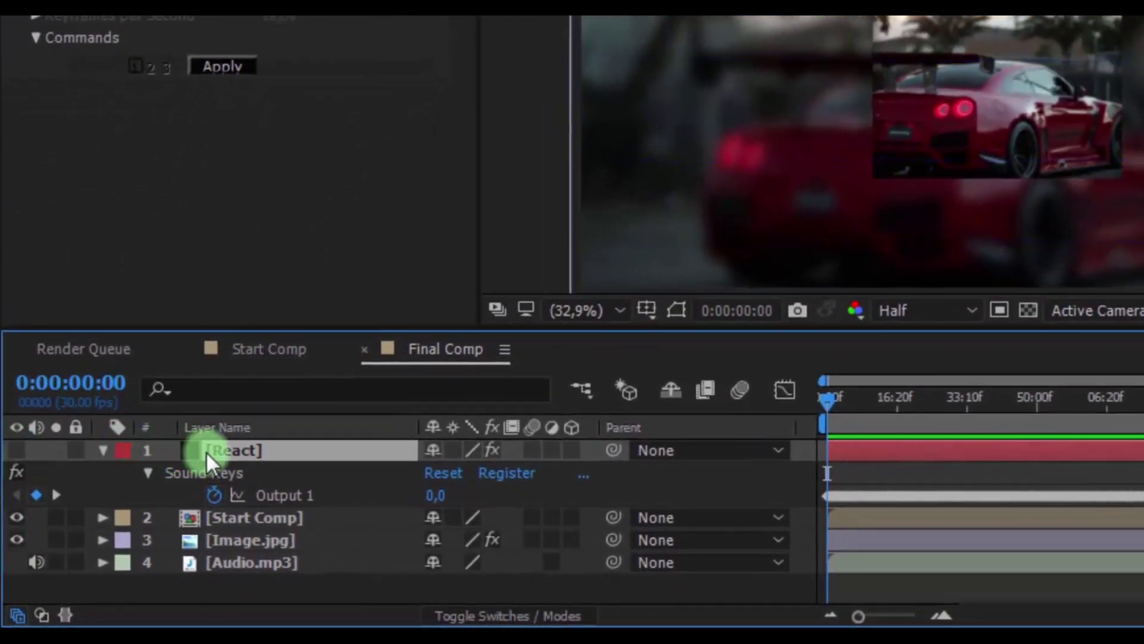
click(235, 517)
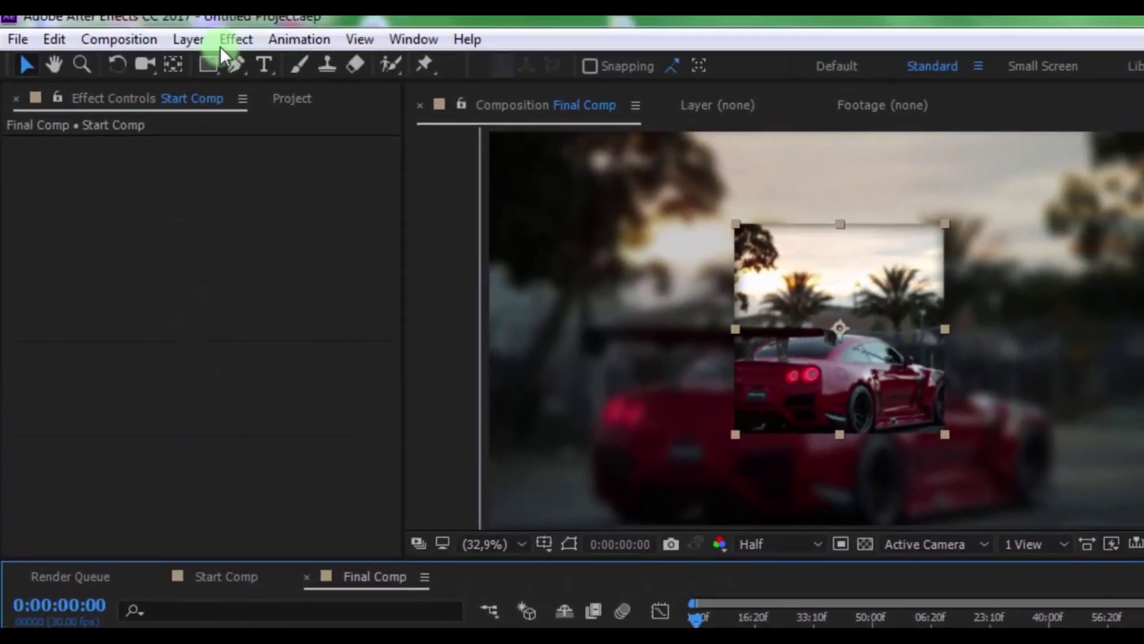
Add Brightness & Contrast to Start Comp, linking Brightness to React's Output 1 times 0.5
click(222, 50)
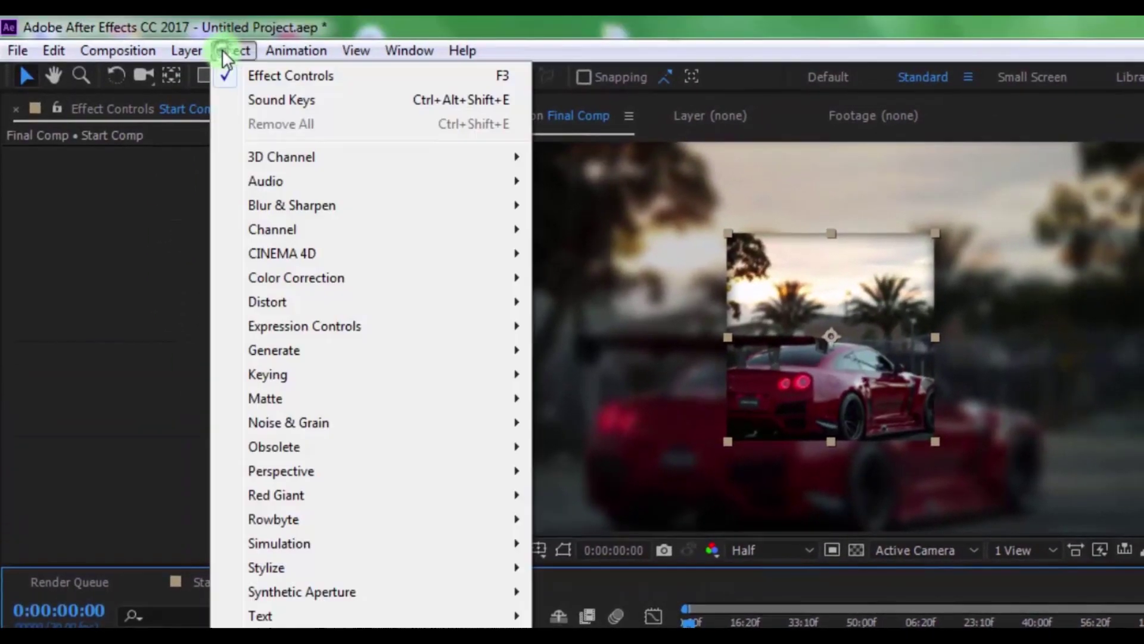
mouse_move(287, 269)
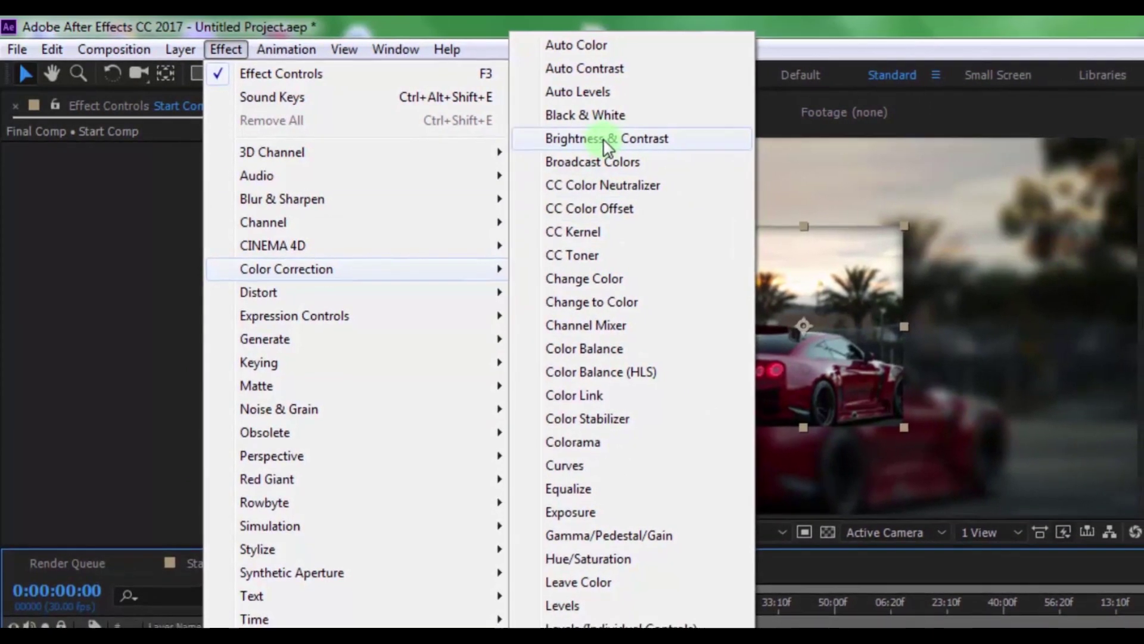
click(604, 142)
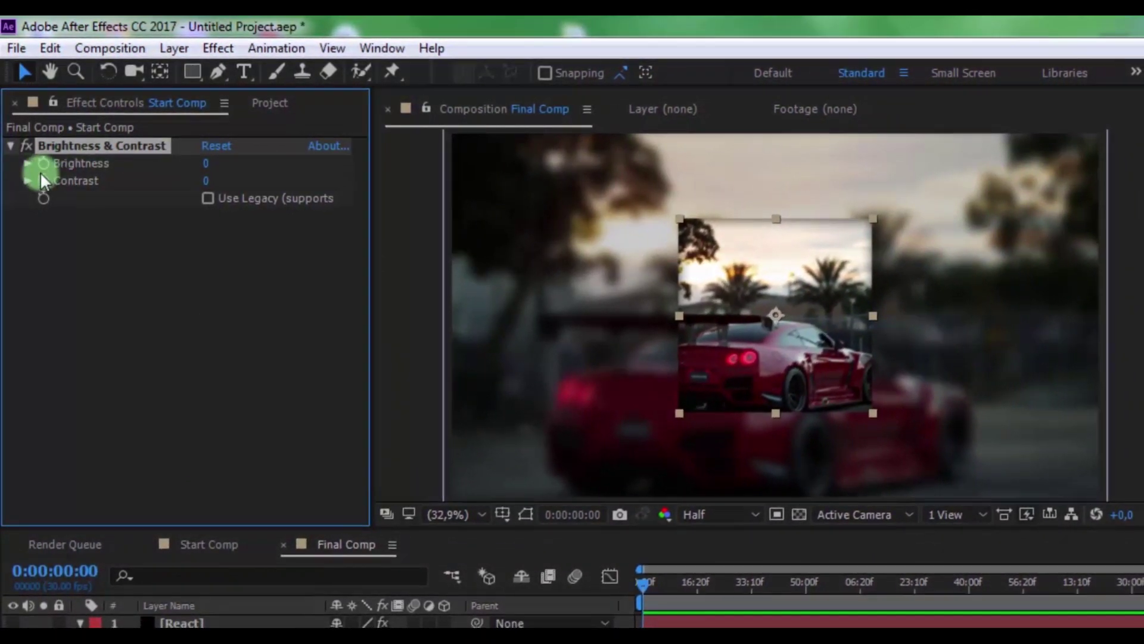
key(alt)
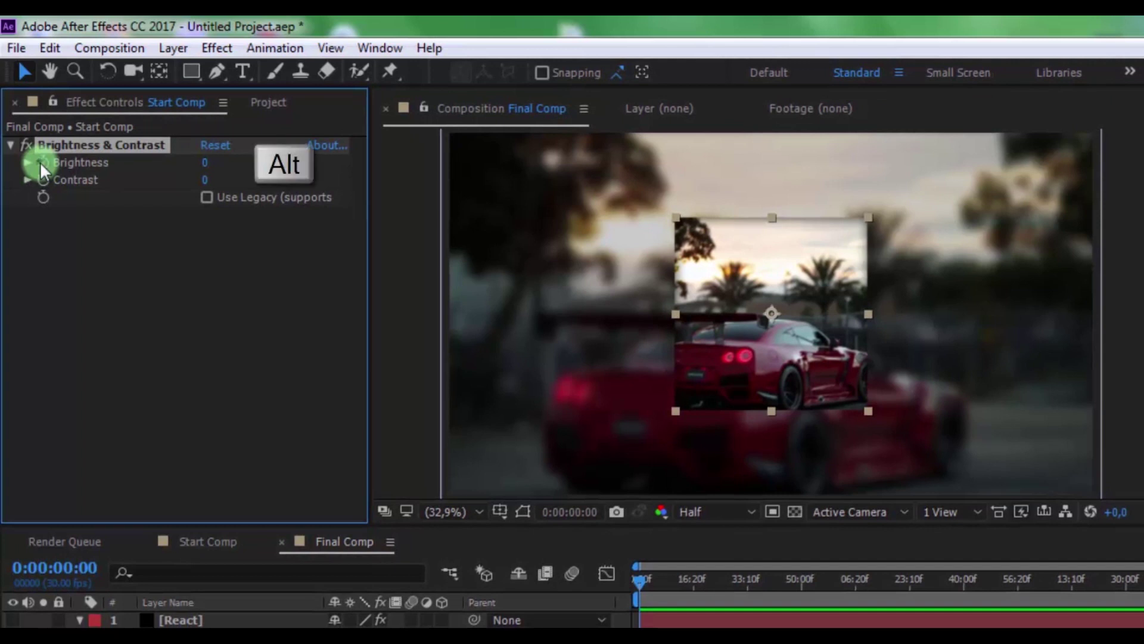
alt+click(41, 162)
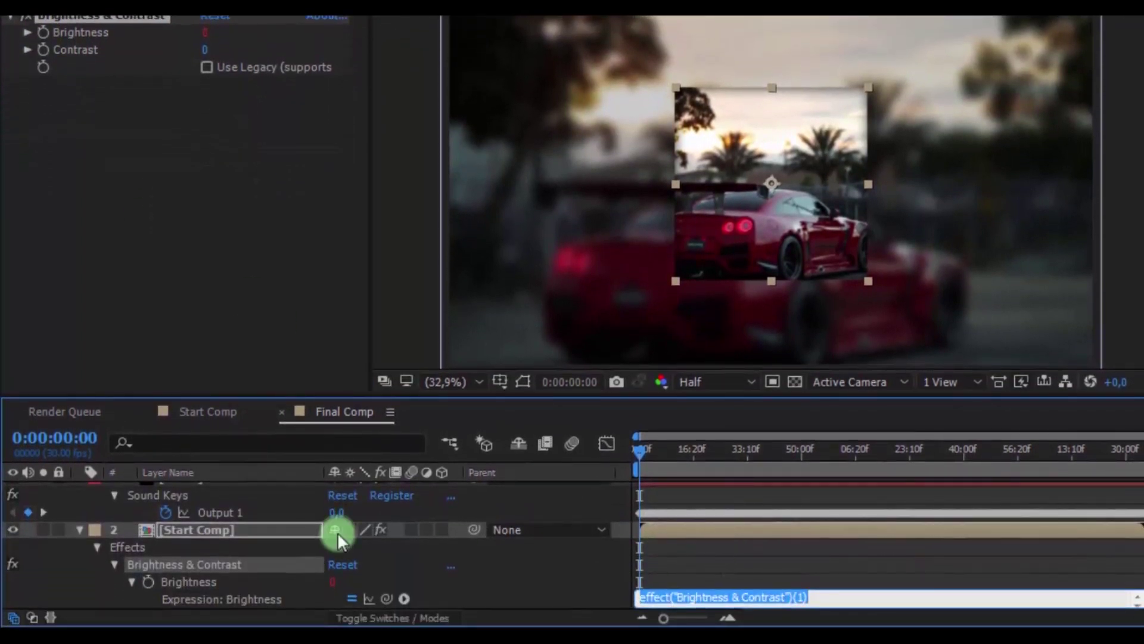
mouse_move(387, 598)
mouse_down()
mouse_move(260, 459)
mouse_move(259, 501)
mouse_up()
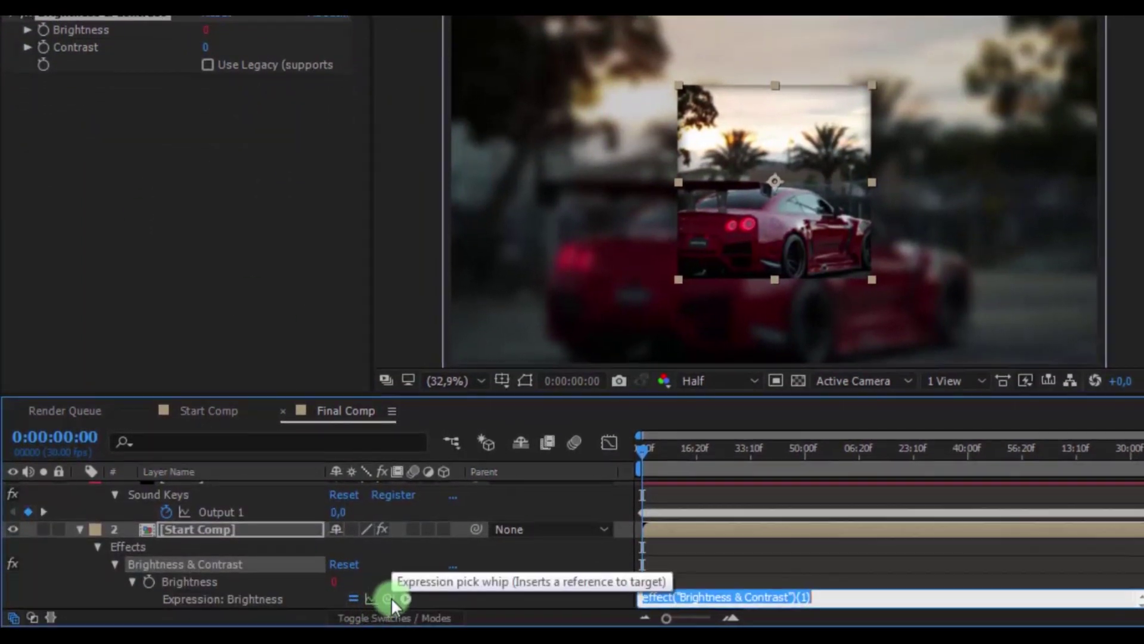
text(thisComp.layer("React").effect("Sound Keys")("Output 1")*0.)
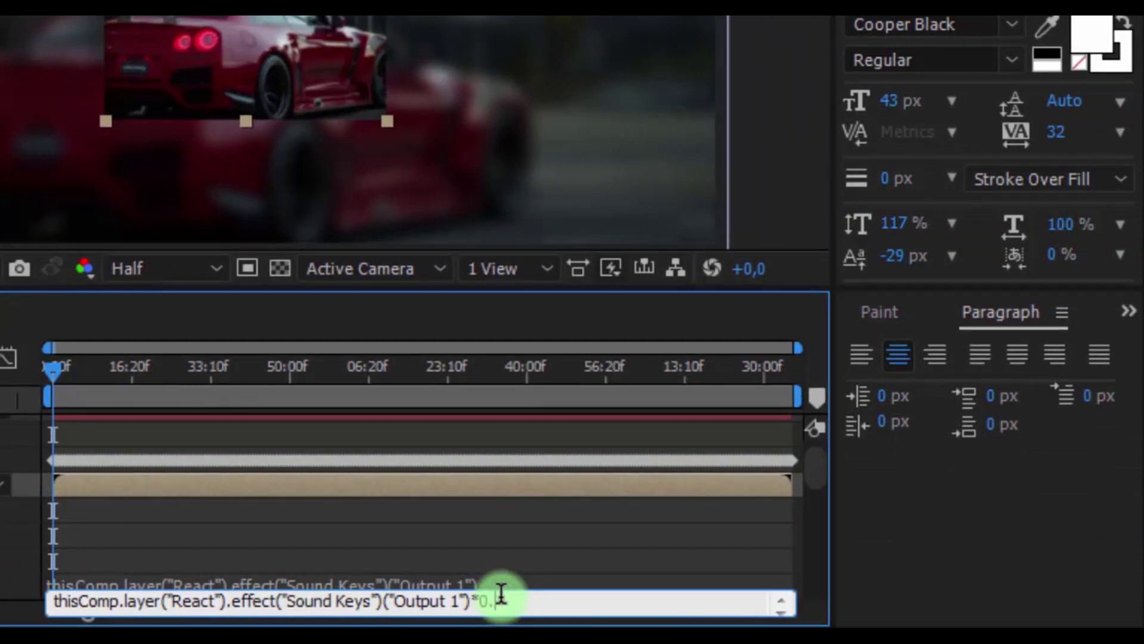
key(KP_Enter)
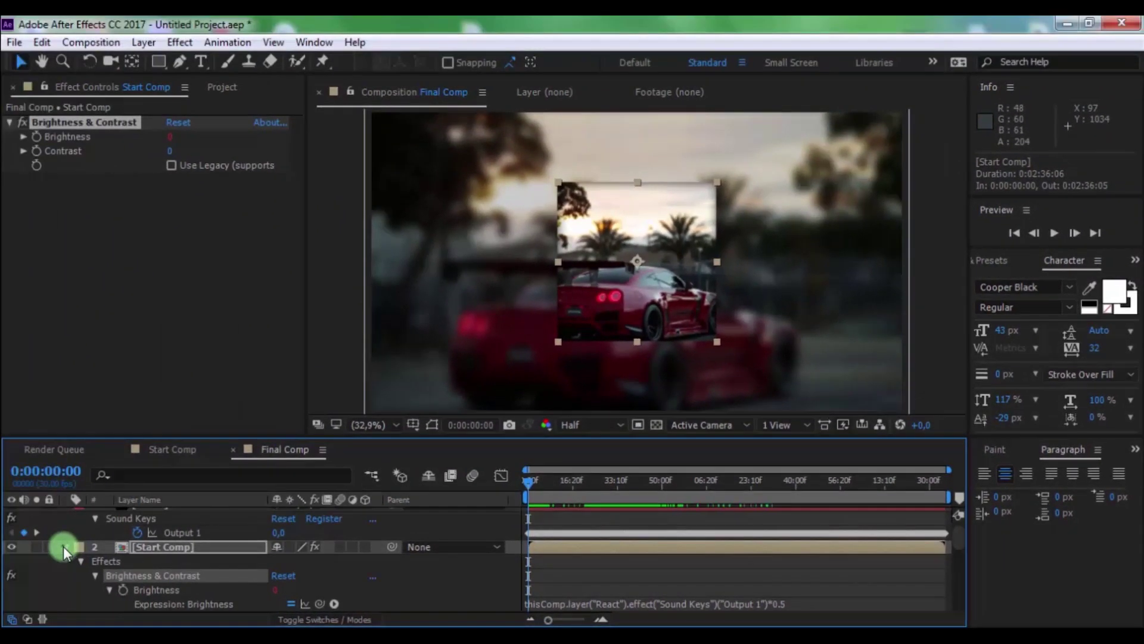
Preview a short work area near 55 seconds, then restore the work area end
click(64, 550)
click(63, 515)
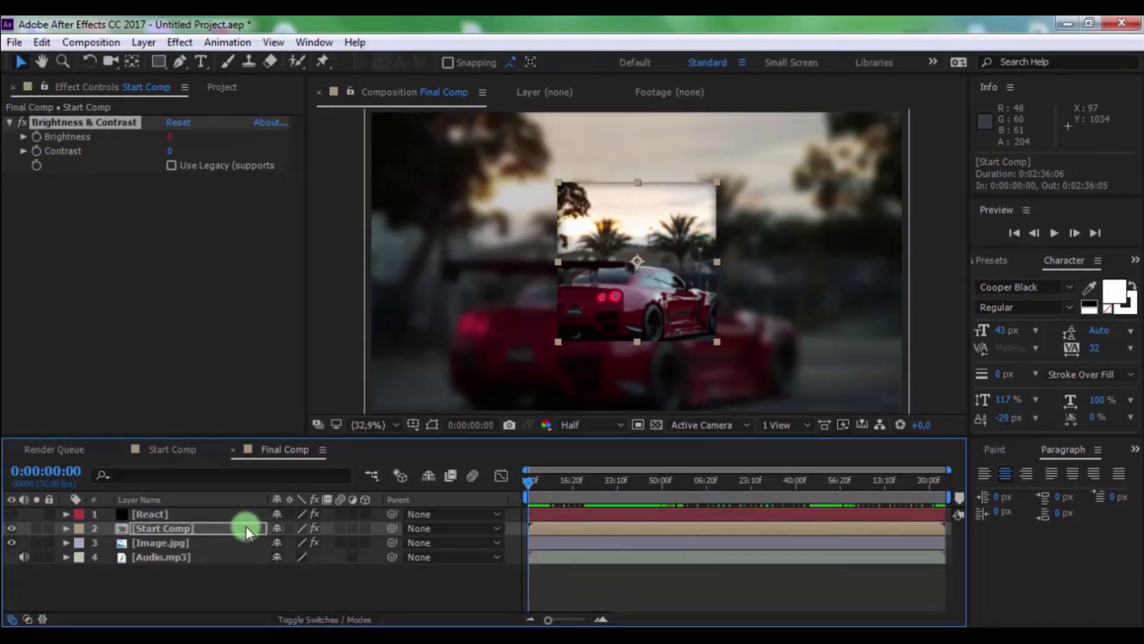
mouse_move(557, 480)
mouse_down()
mouse_move(706, 484)
mouse_move(573, 494)
mouse_move(669, 505)
mouse_up()
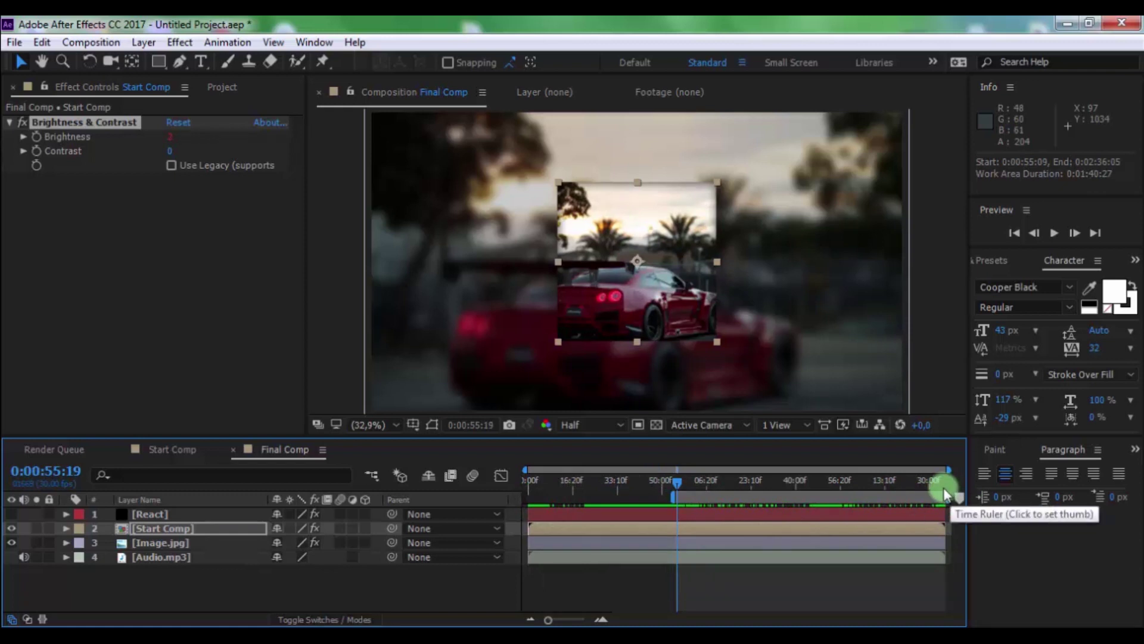
drag(952, 495, 696, 497)
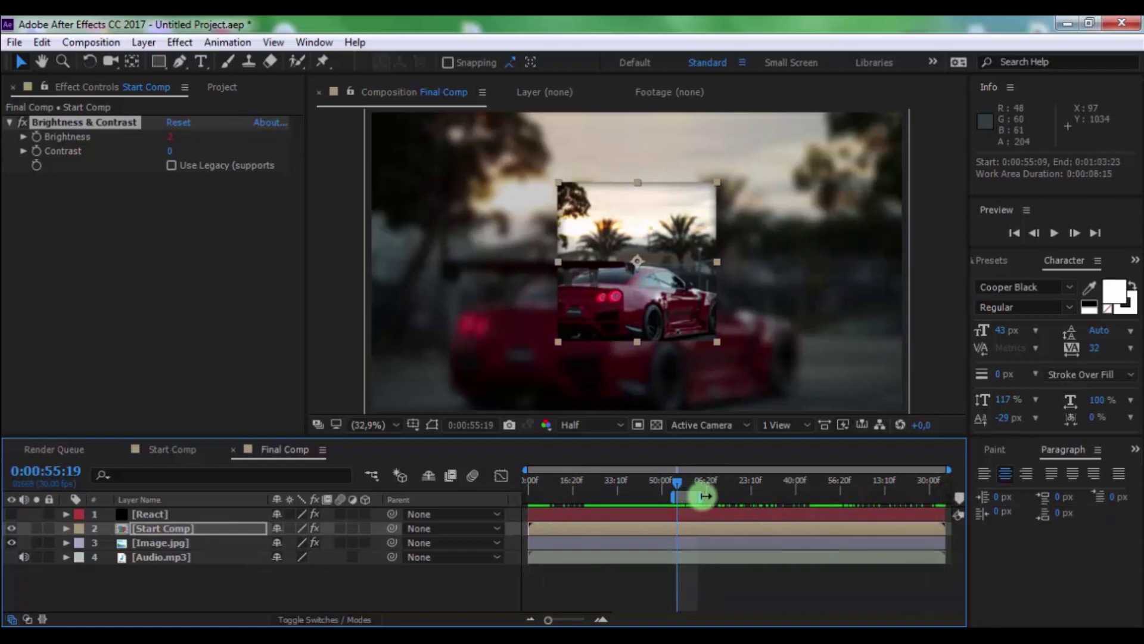
click(1055, 232)
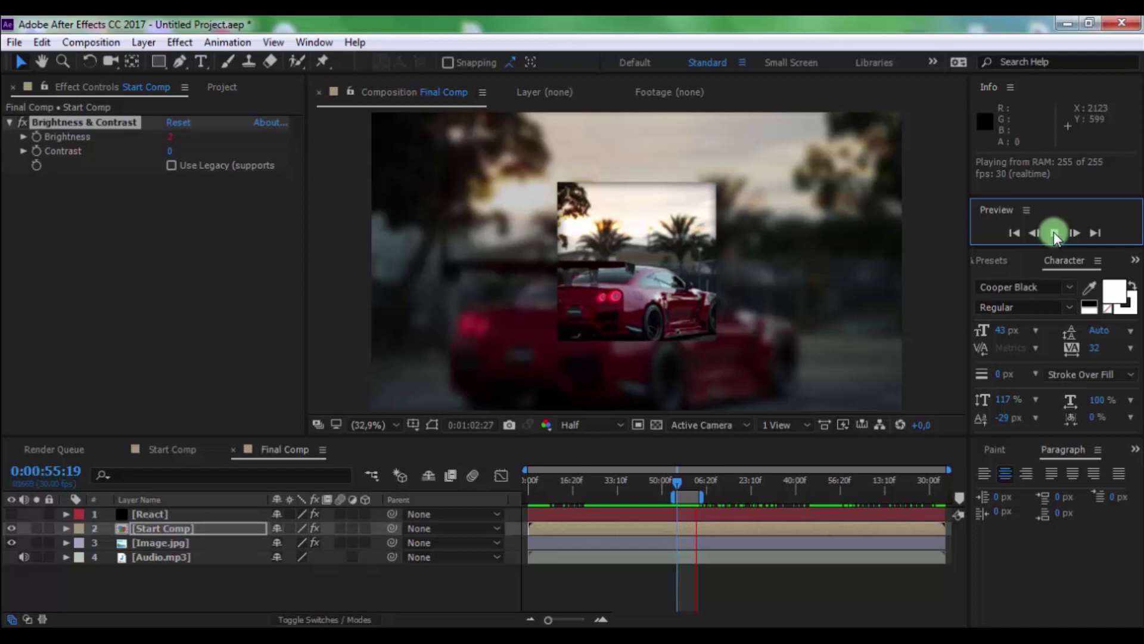
click(1054, 231)
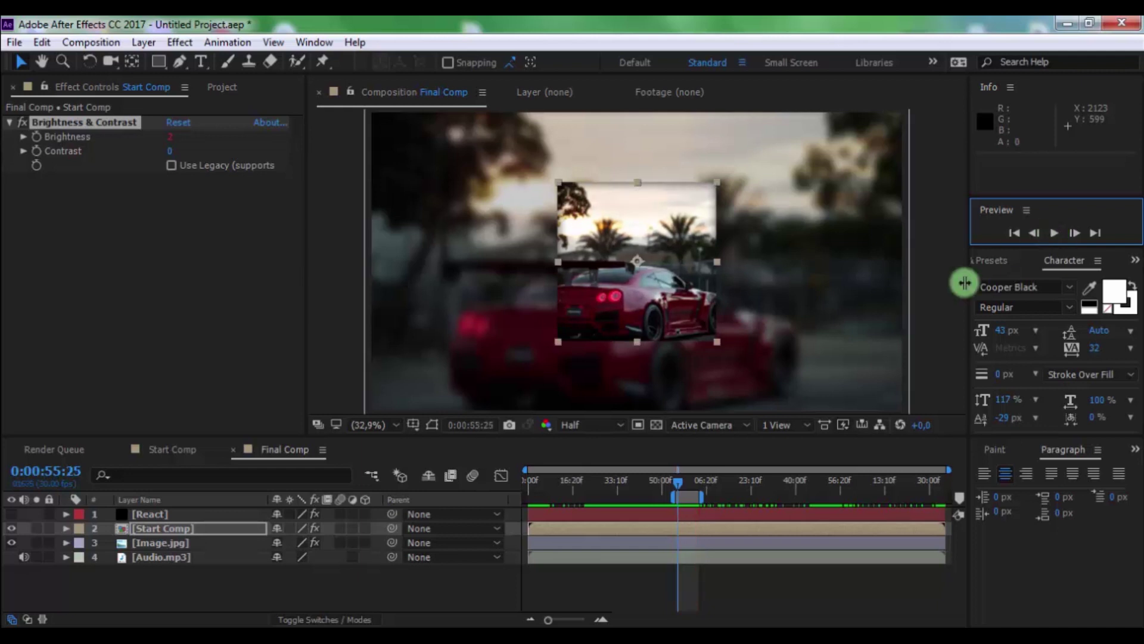
drag(702, 497, 947, 497)
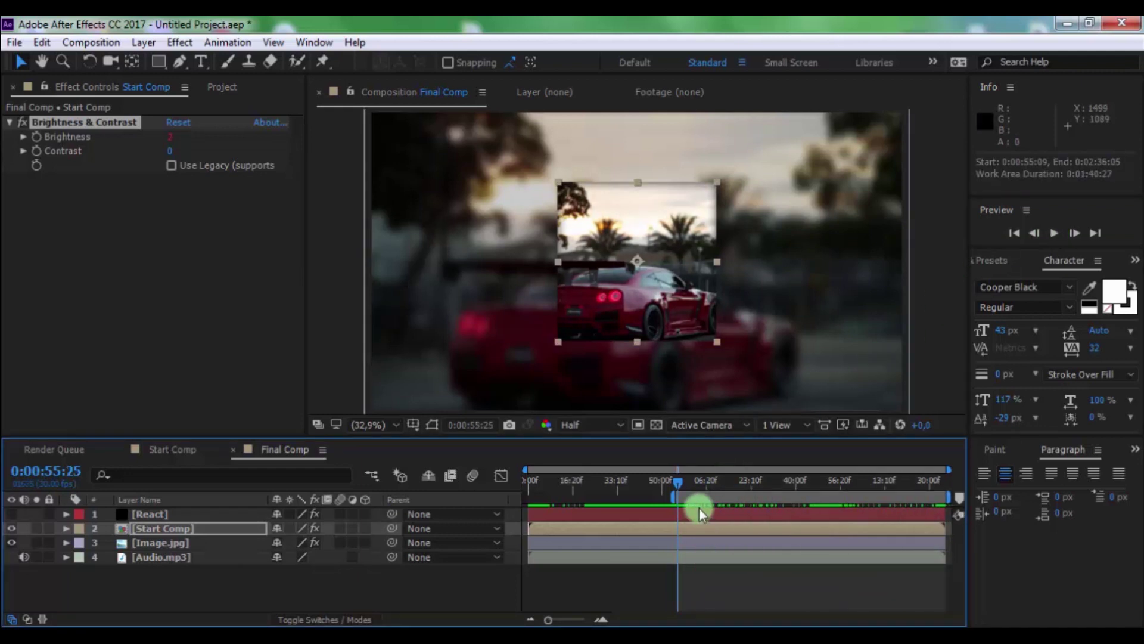
Change Start Comp's brightness expression multiplier from *0.5 to *0.7
click(174, 528)
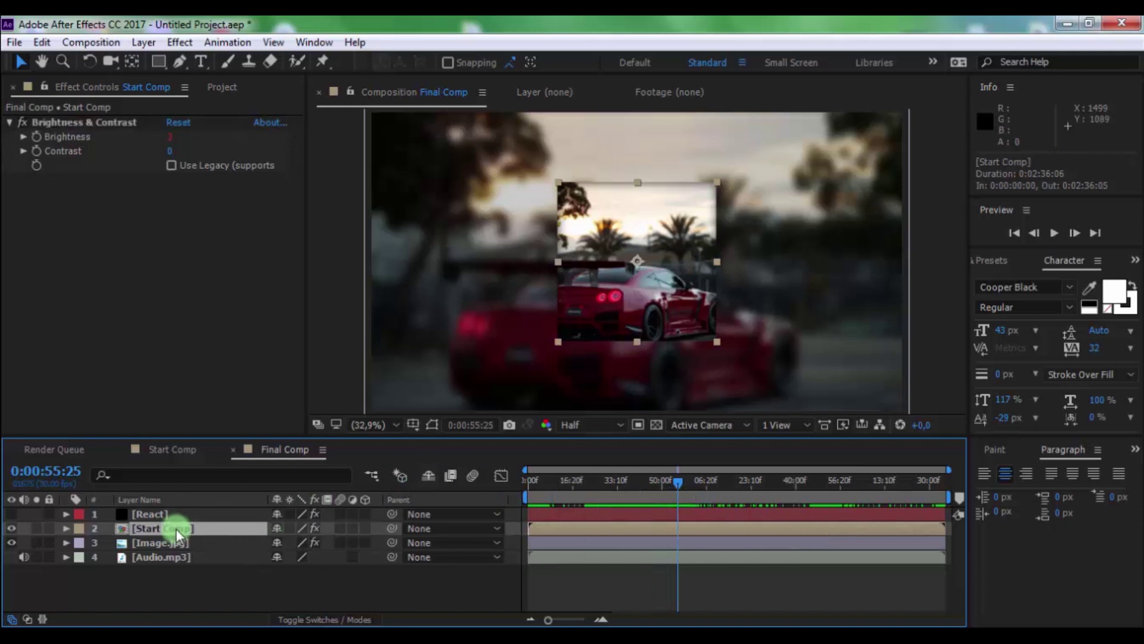
key(u)
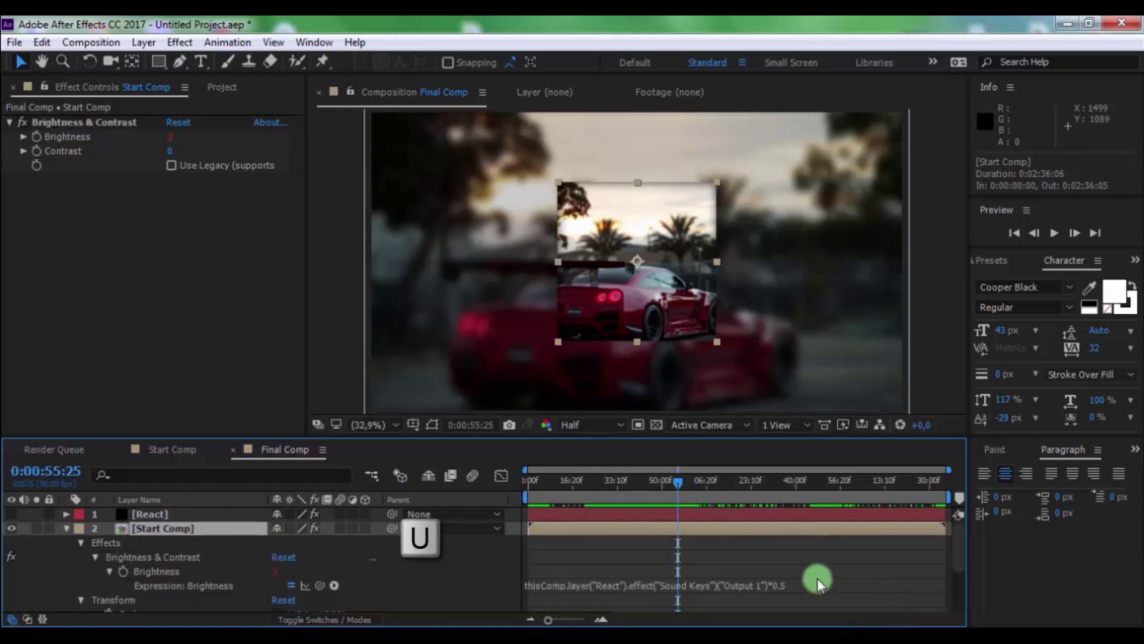
click(817, 581)
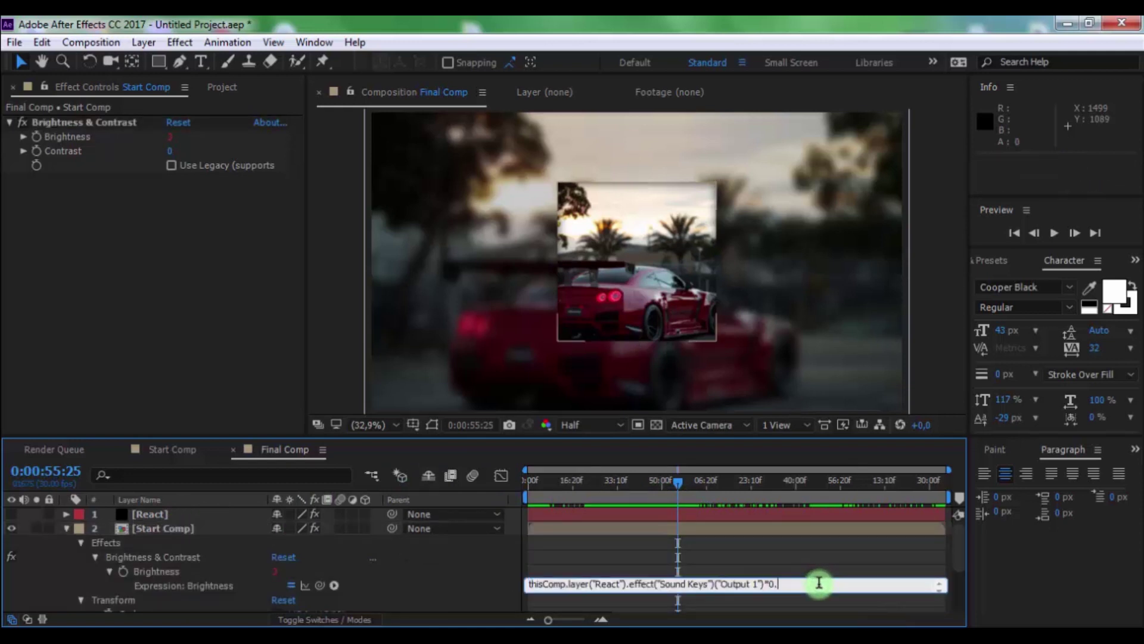
text(7)
key(Return)
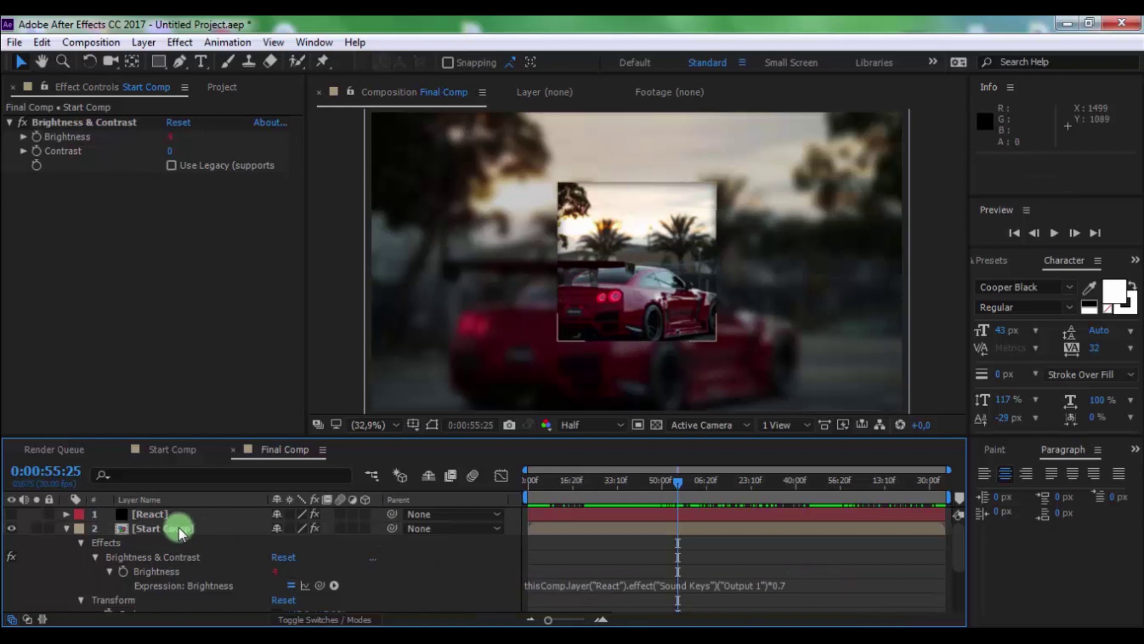
click(68, 529)
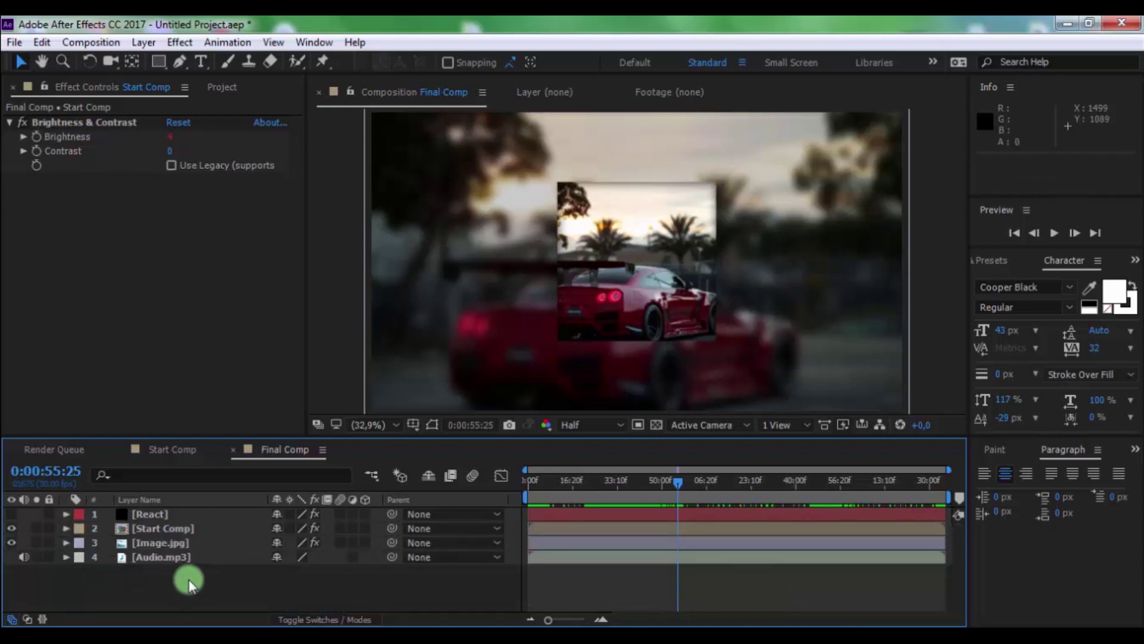
Create a MusicBeats text layer and place it in the bottom-right corner
click(204, 61)
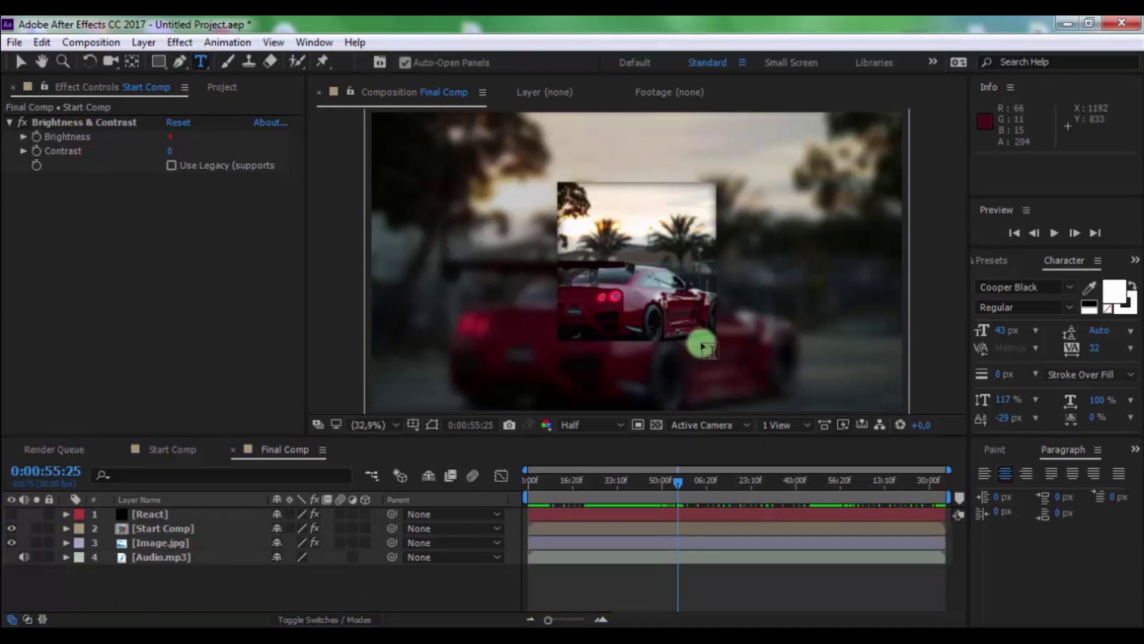
click(702, 347)
text(M)
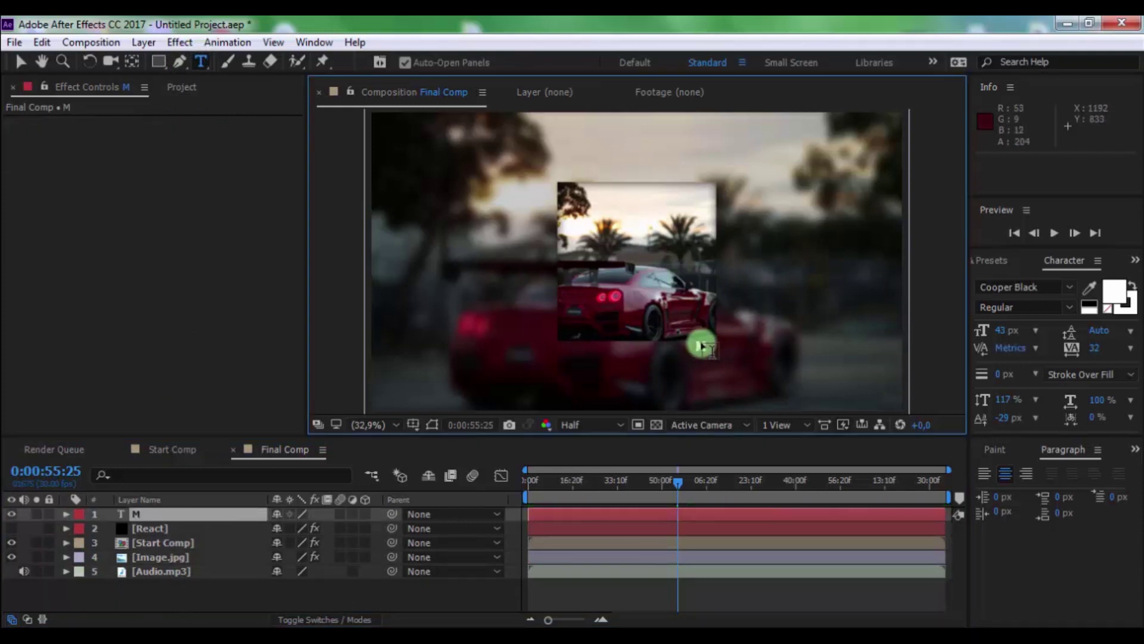
text(usicBe)
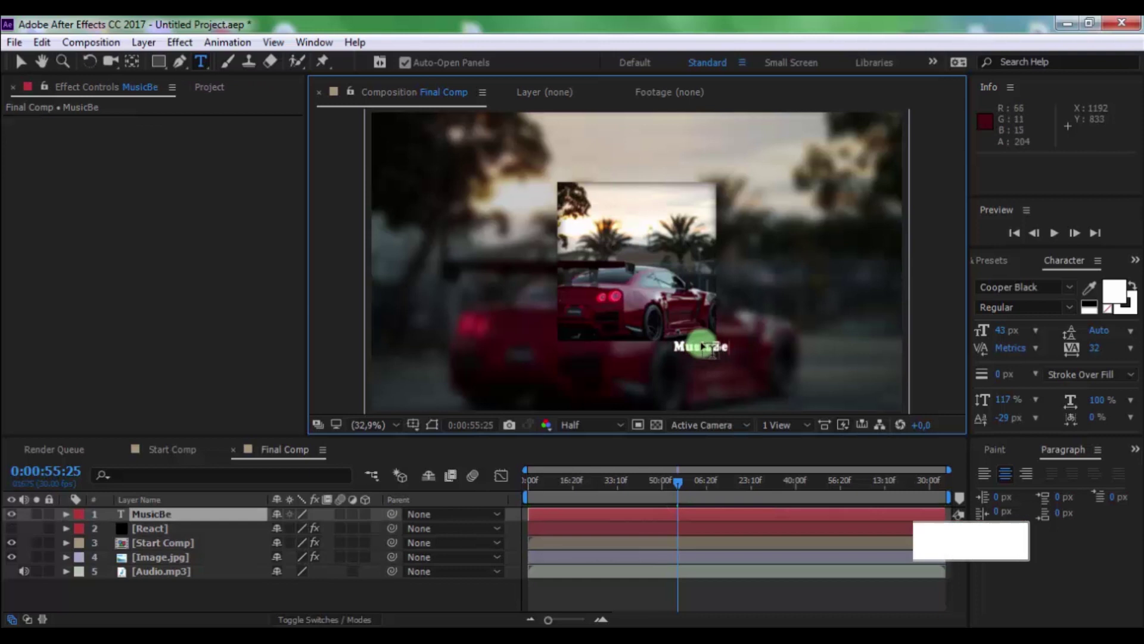
text(ats)
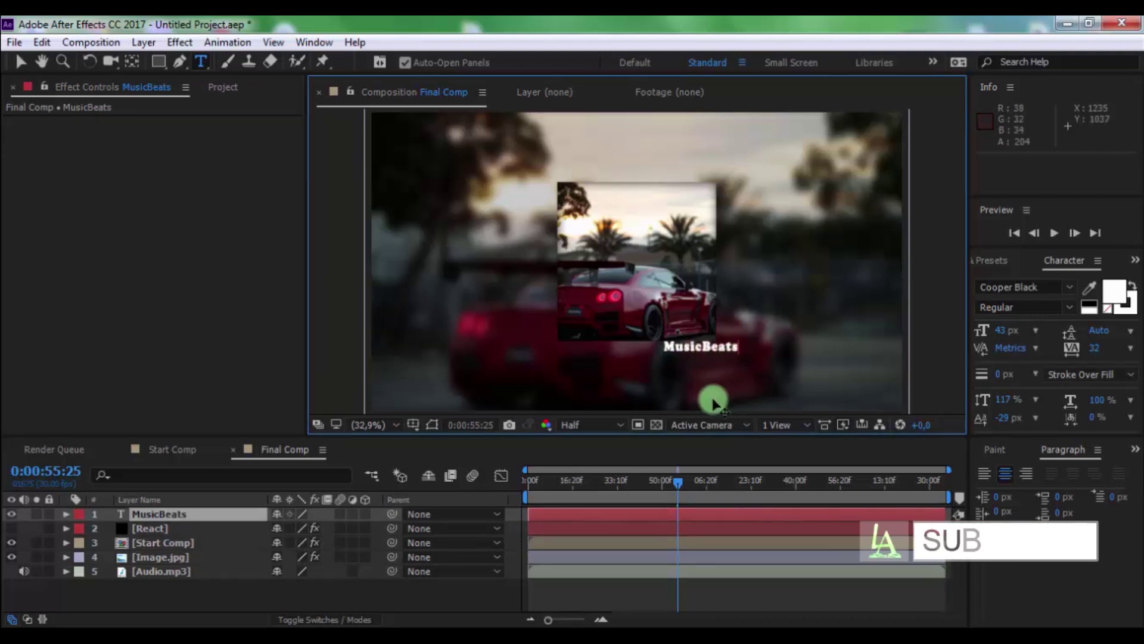
click(20, 62)
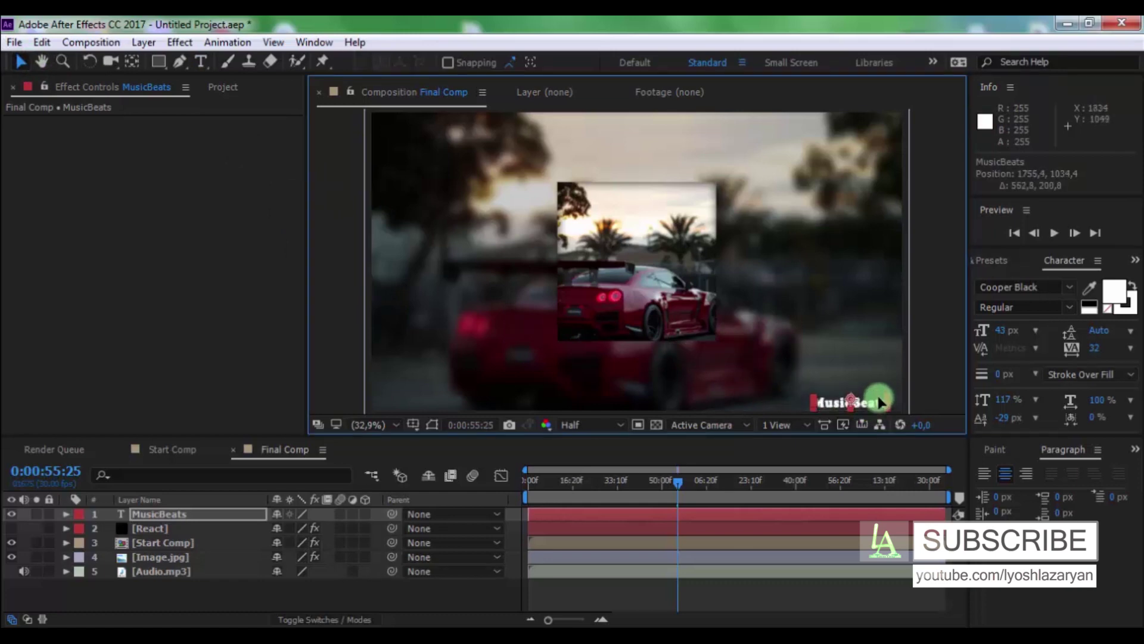
drag(739, 357, 883, 403)
Apply an Inner Shadow layer style to the MusicBeats text
click(792, 611)
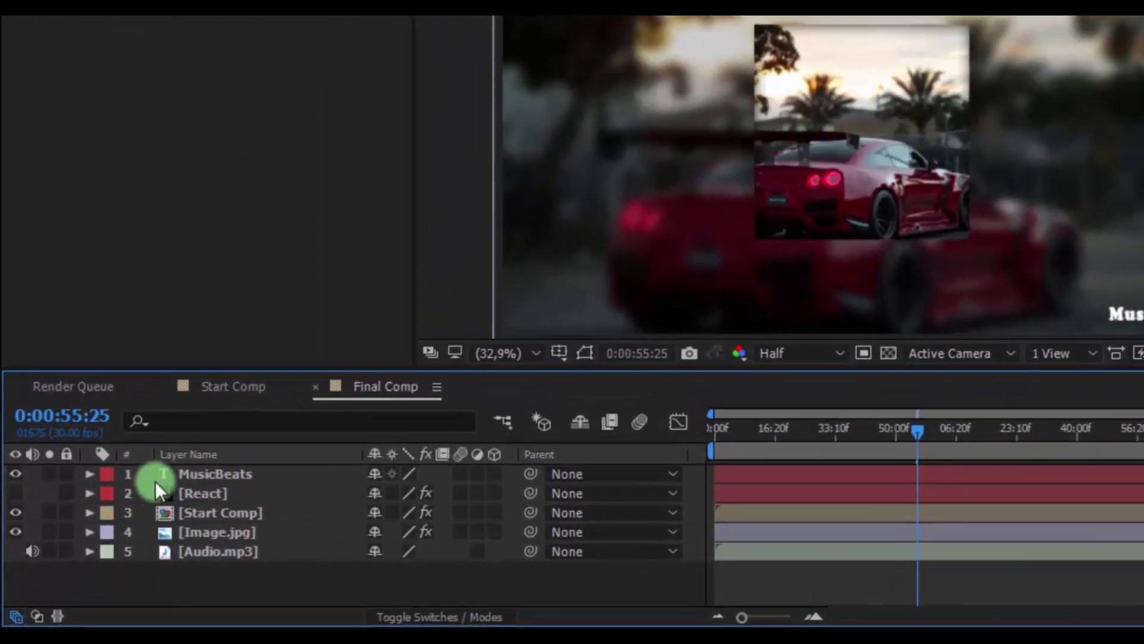
click(212, 464)
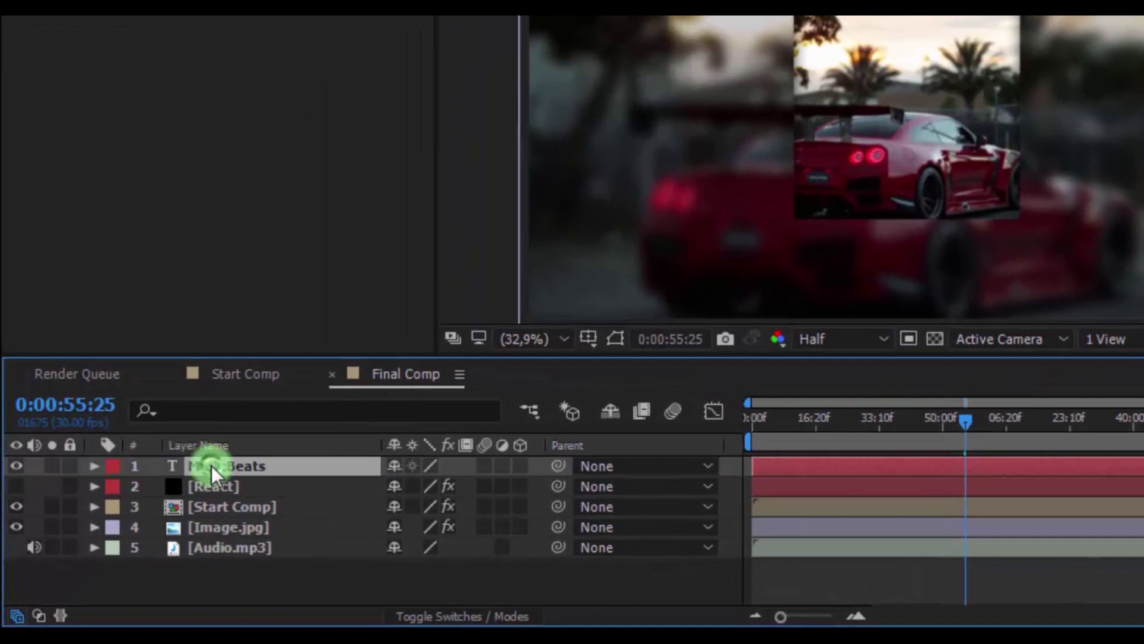
right_click(250, 467)
mouse_move(310, 251)
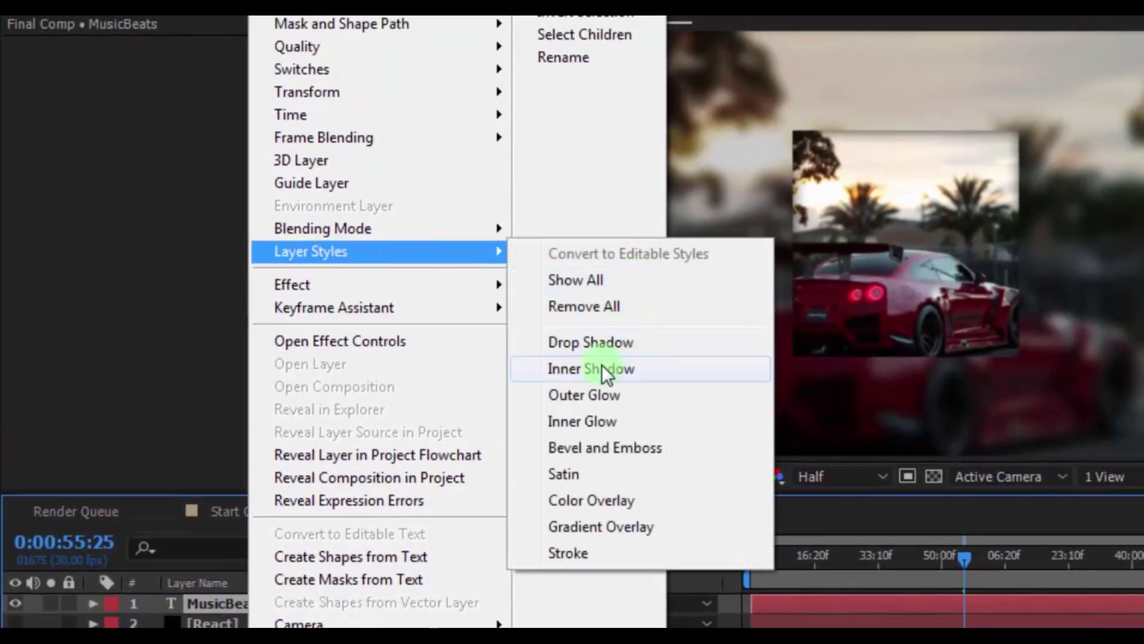
click(586, 368)
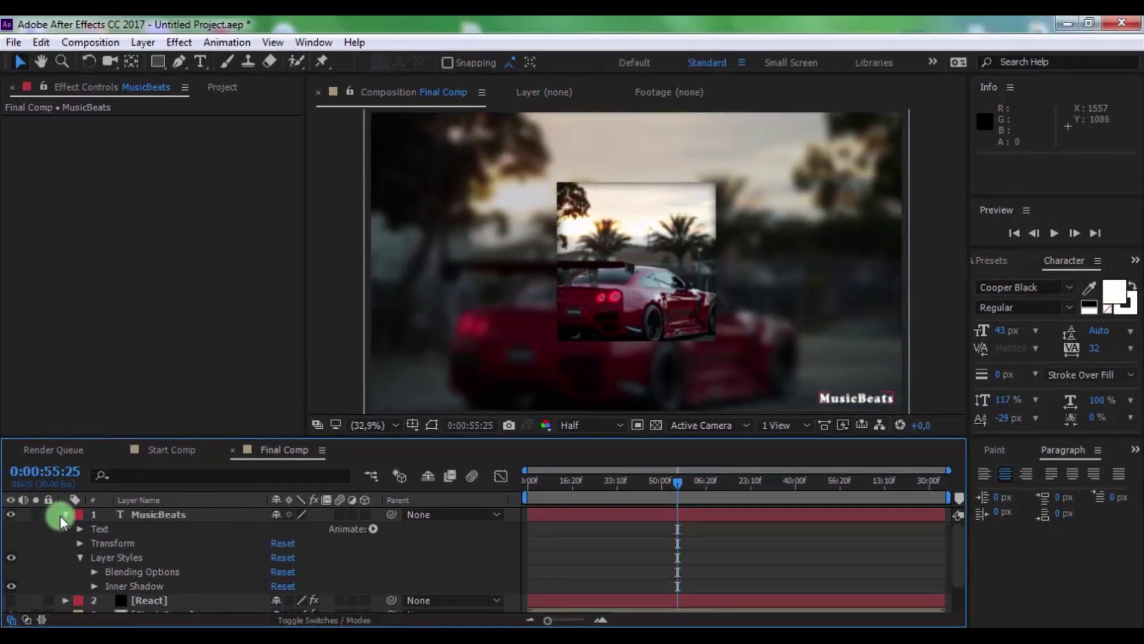
Move the React layer below Image.jpg
click(64, 515)
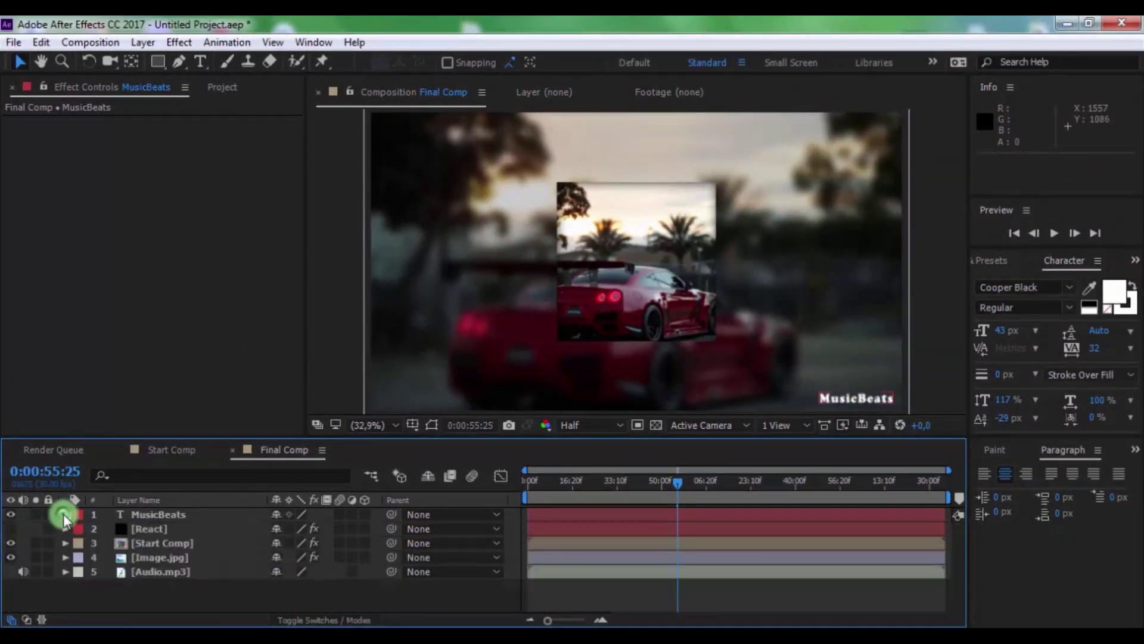
drag(154, 528, 159, 562)
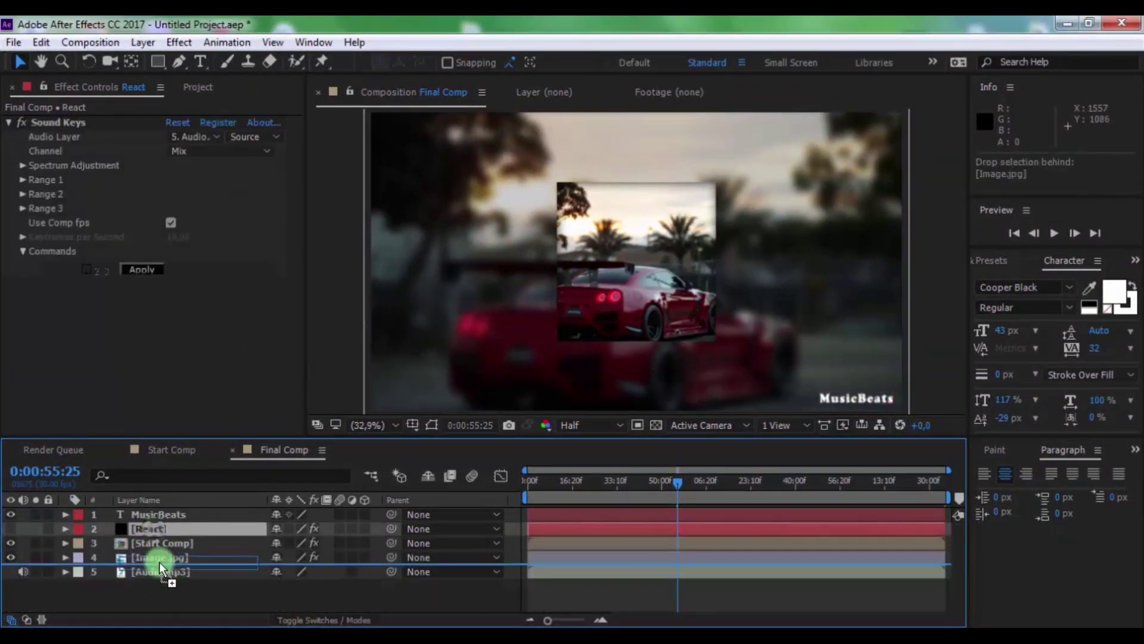
click(192, 594)
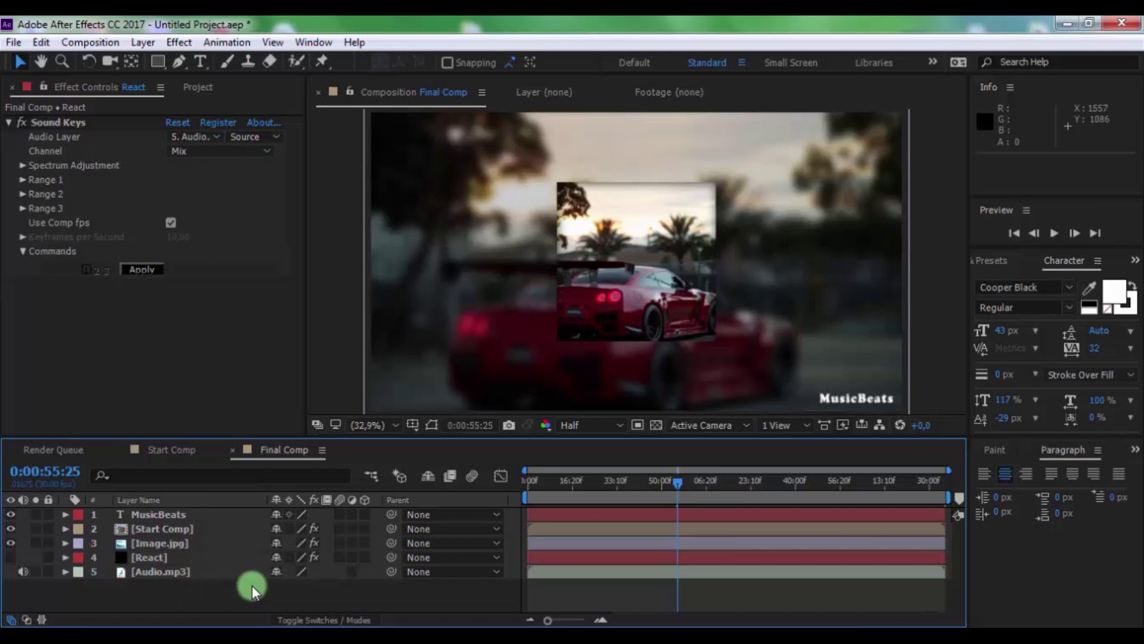
Copy Start Comp's Brightness & Contrast effect onto Image.jpg
click(166, 529)
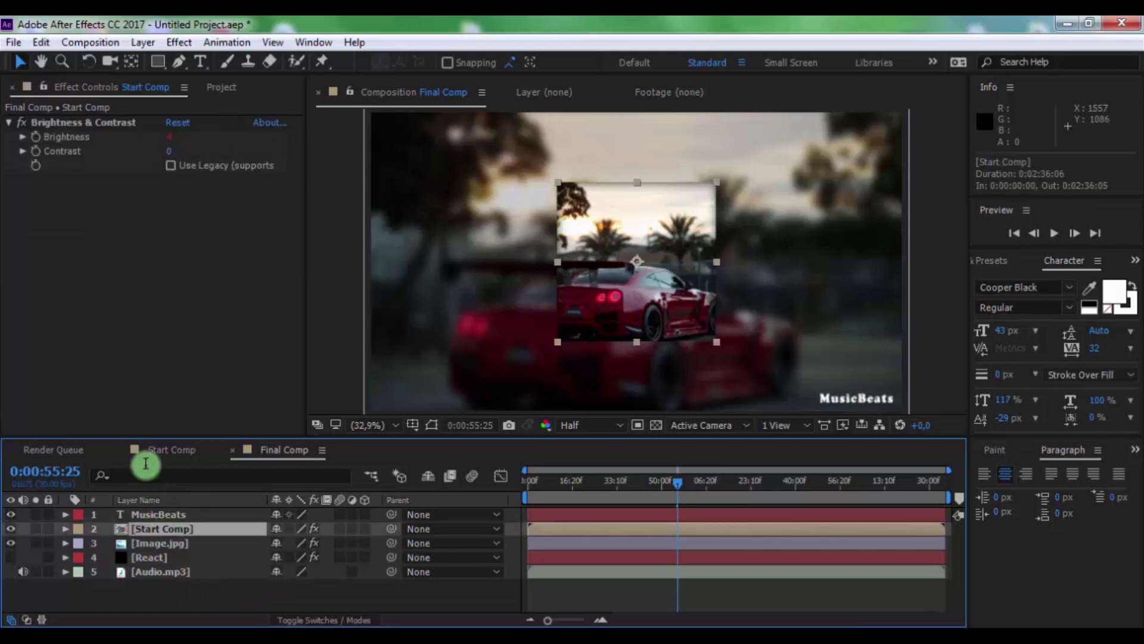
click(106, 128)
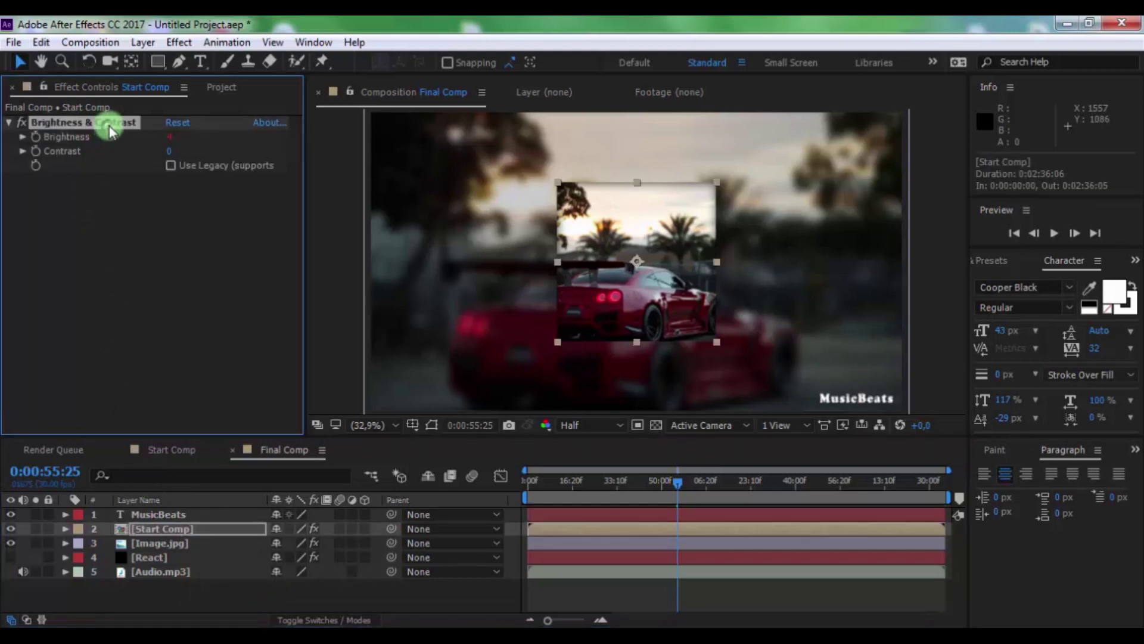
key(ctrl+c)
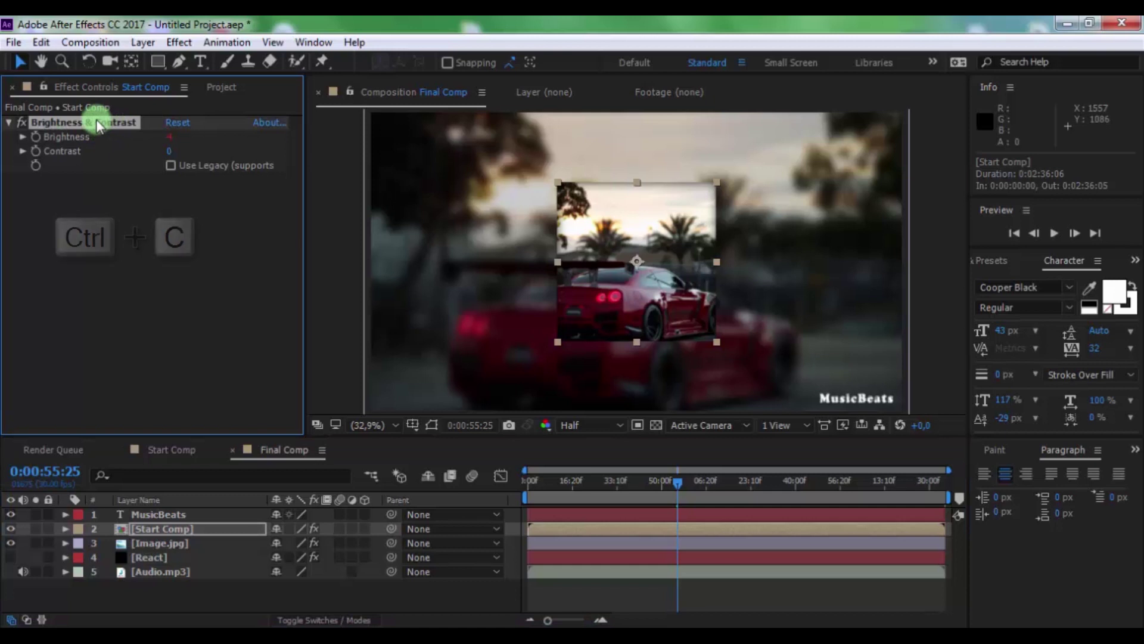
click(153, 545)
key(ctrl+v)
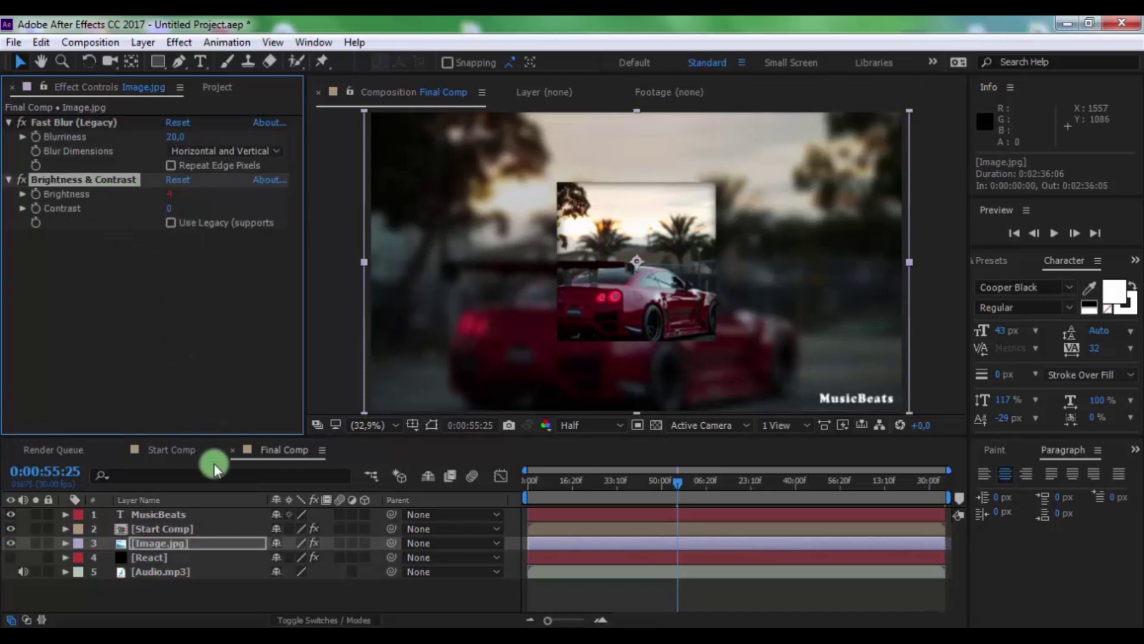
Set the pasted Image.jpg brightness expression multiplier to 0.1
key(u)
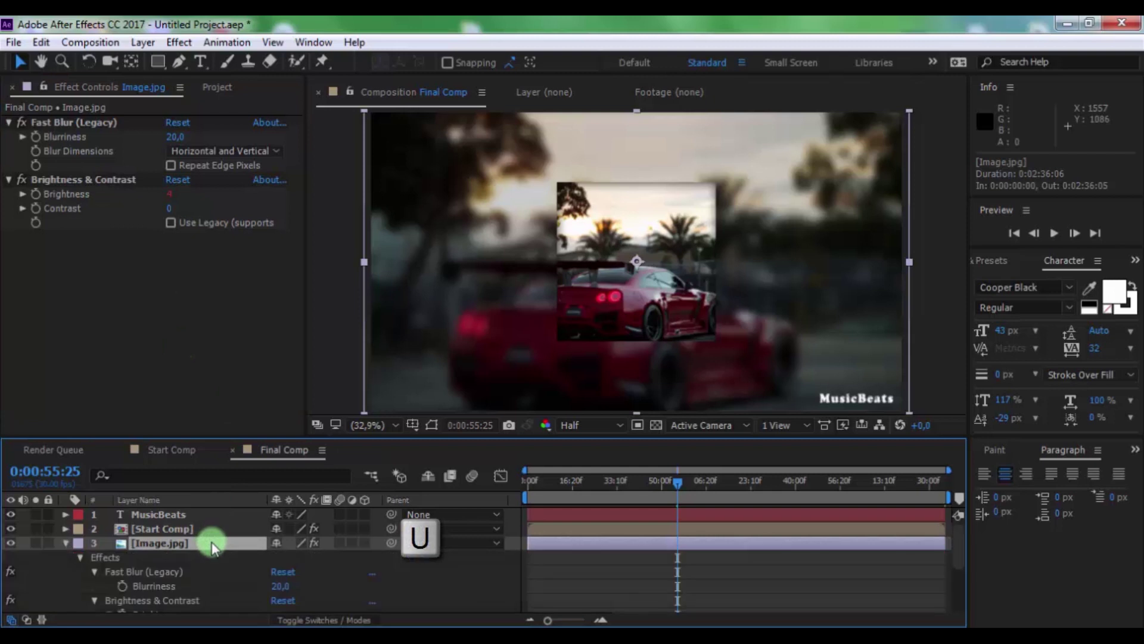
scroll(711, 528, down, 3)
click(802, 582)
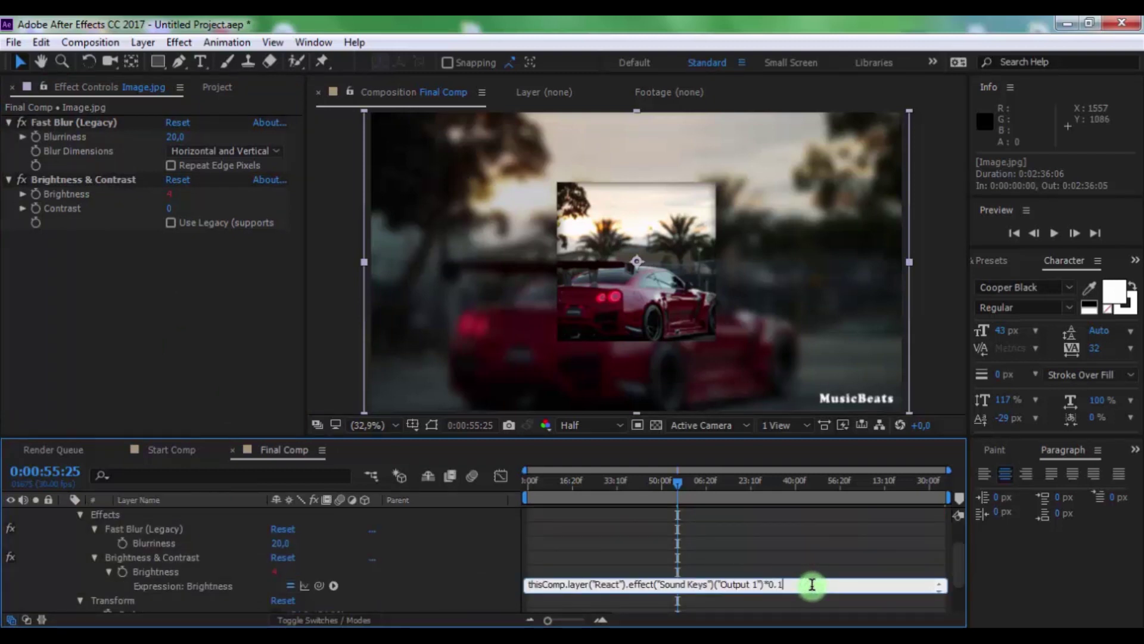
key(KP_Enter)
scroll(10, 550, up, 2)
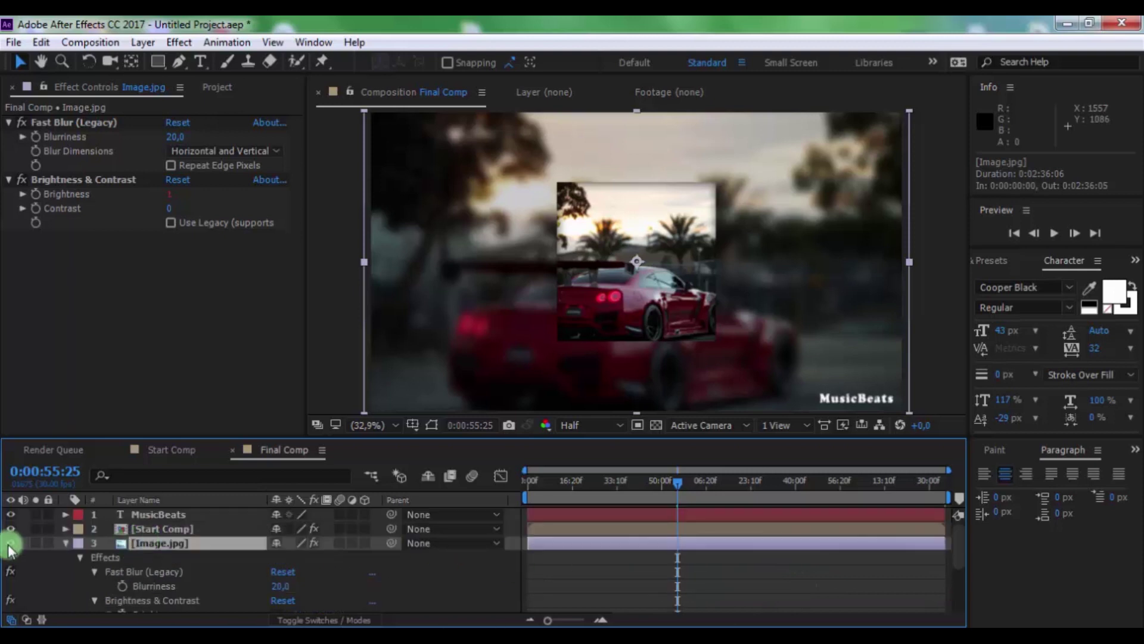
click(66, 542)
click(191, 610)
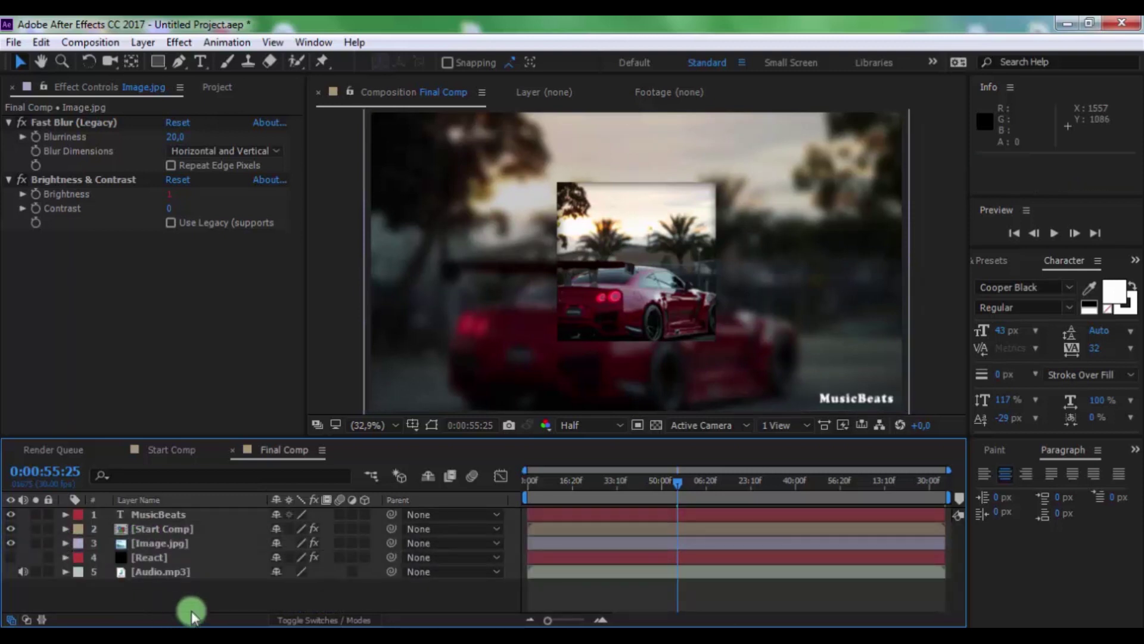
Add a new adjustment layer with the Curves effect
right_click(192, 611)
mouse_move(268, 410)
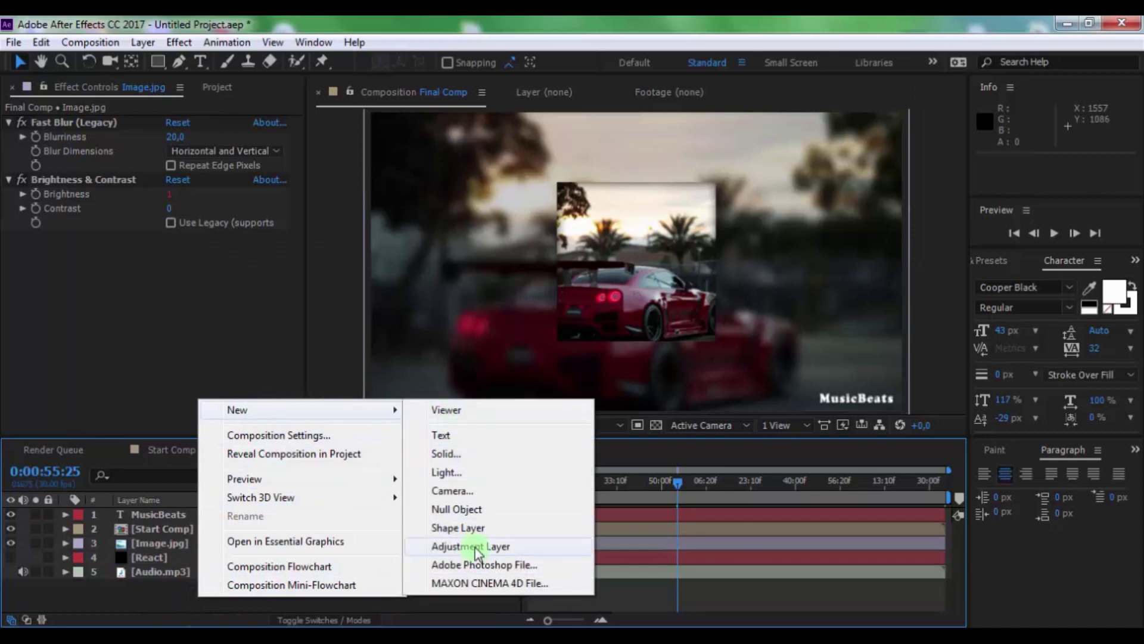
click(477, 553)
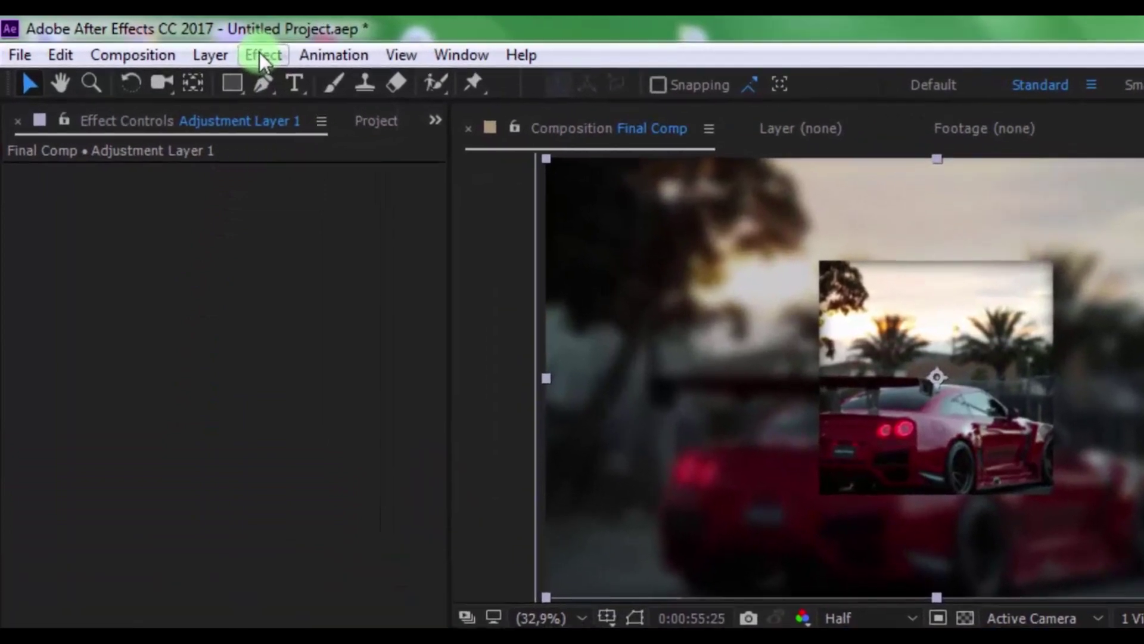
click(263, 56)
mouse_move(375, 311)
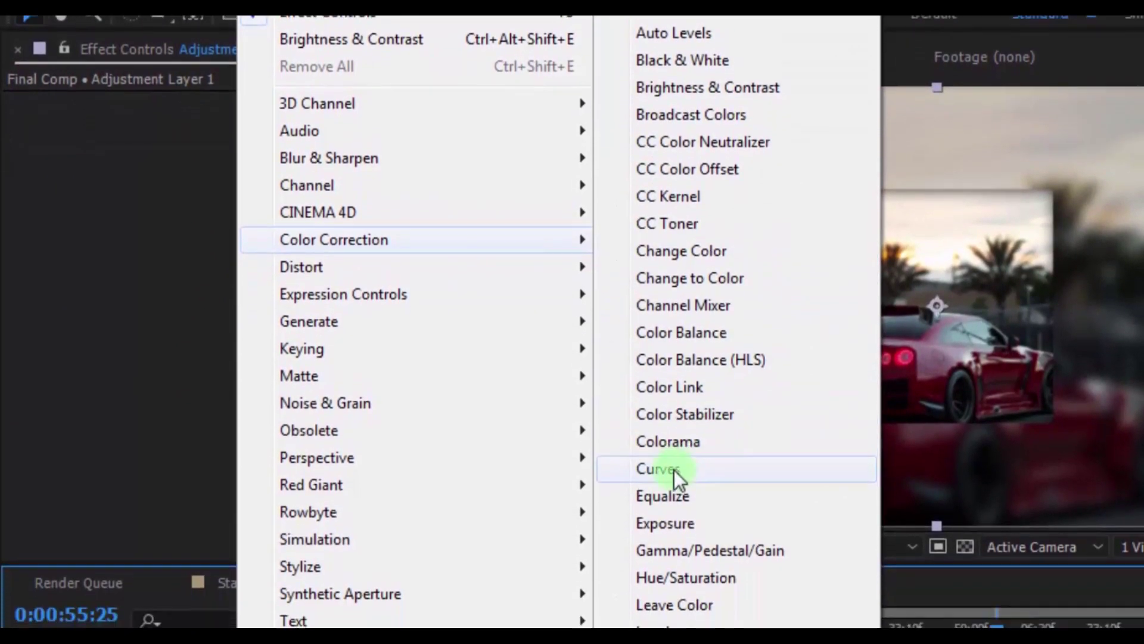
click(673, 465)
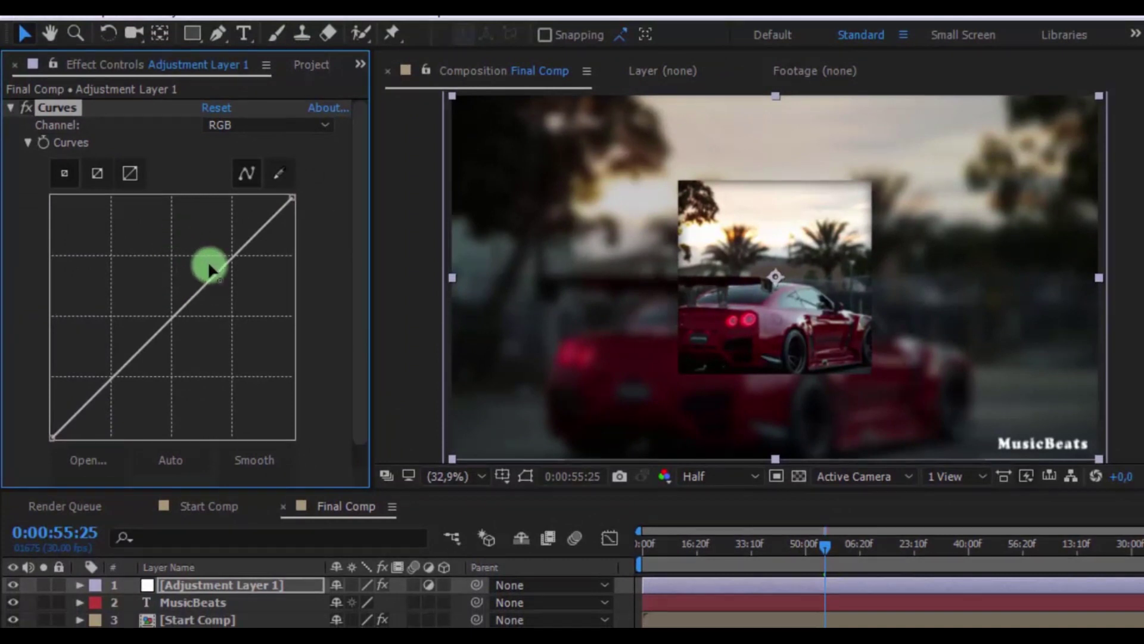
Pull the RGB curve down slightly and raise the Red channel curve
drag(209, 268, 212, 276)
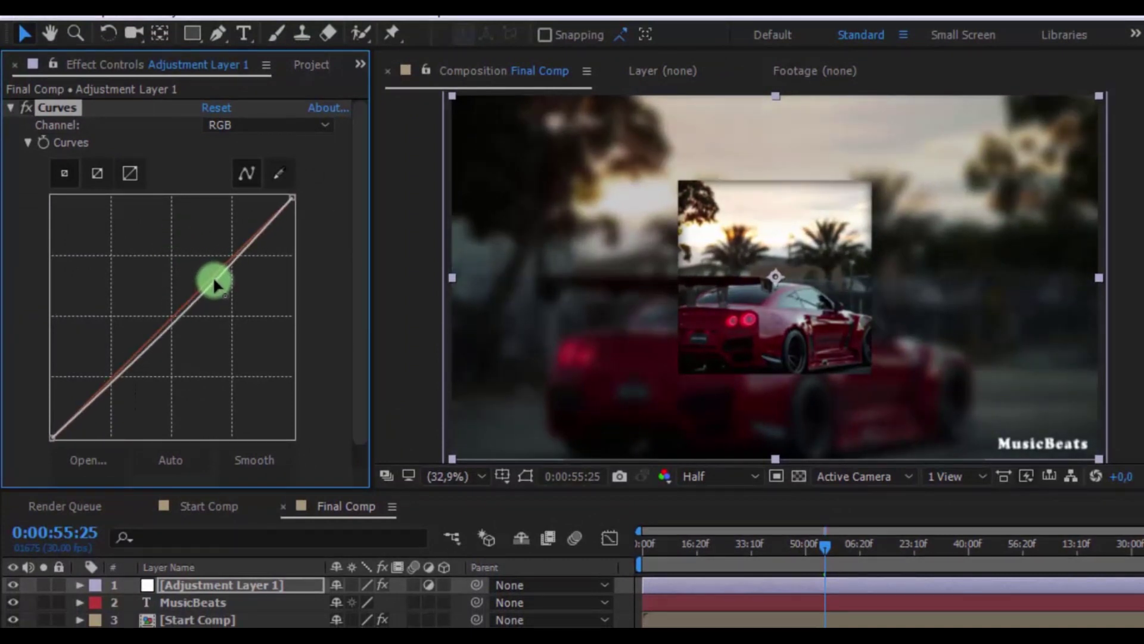
click(240, 130)
click(252, 172)
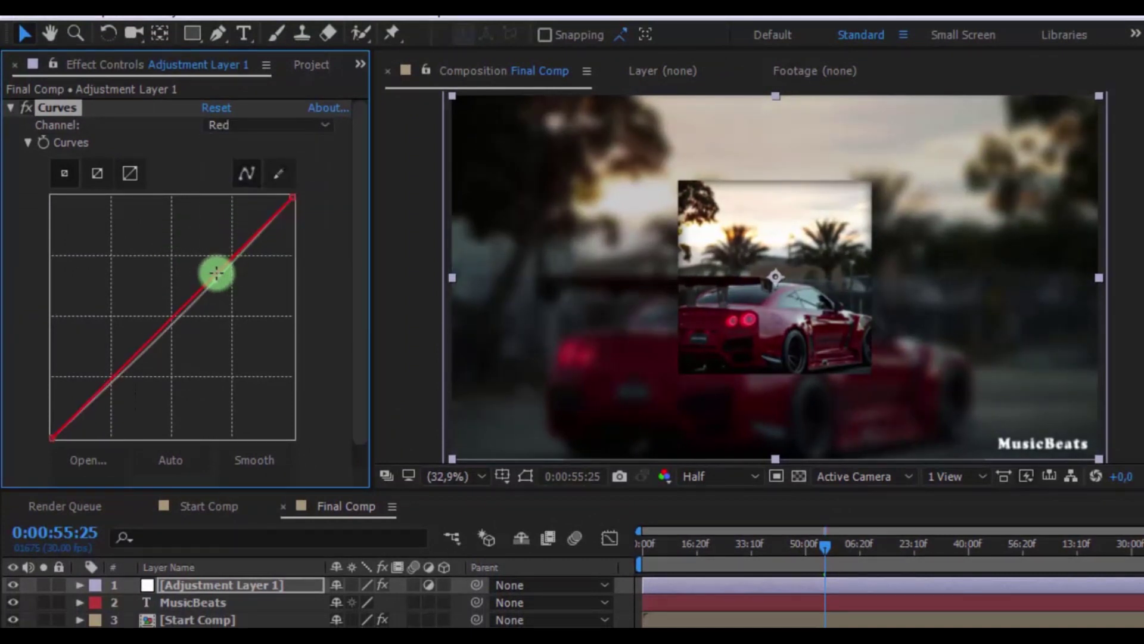
drag(217, 272, 218, 270)
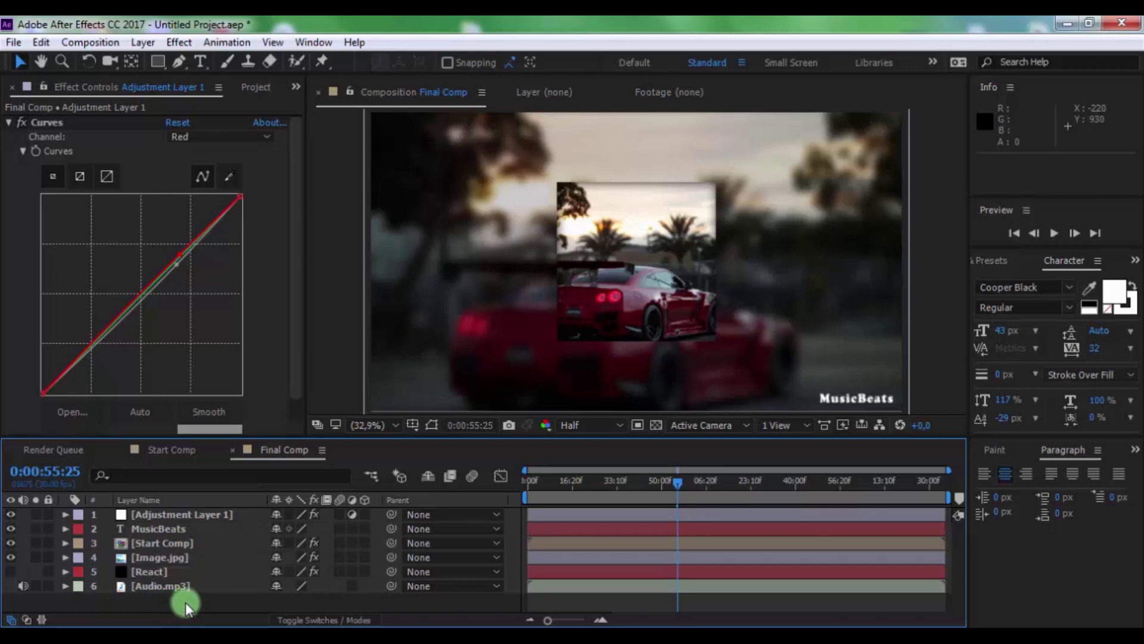
Make MusicBeats, Start Comp and Image.jpg 3D, then add Camera 1 with default settings
drag(362, 527, 353, 571)
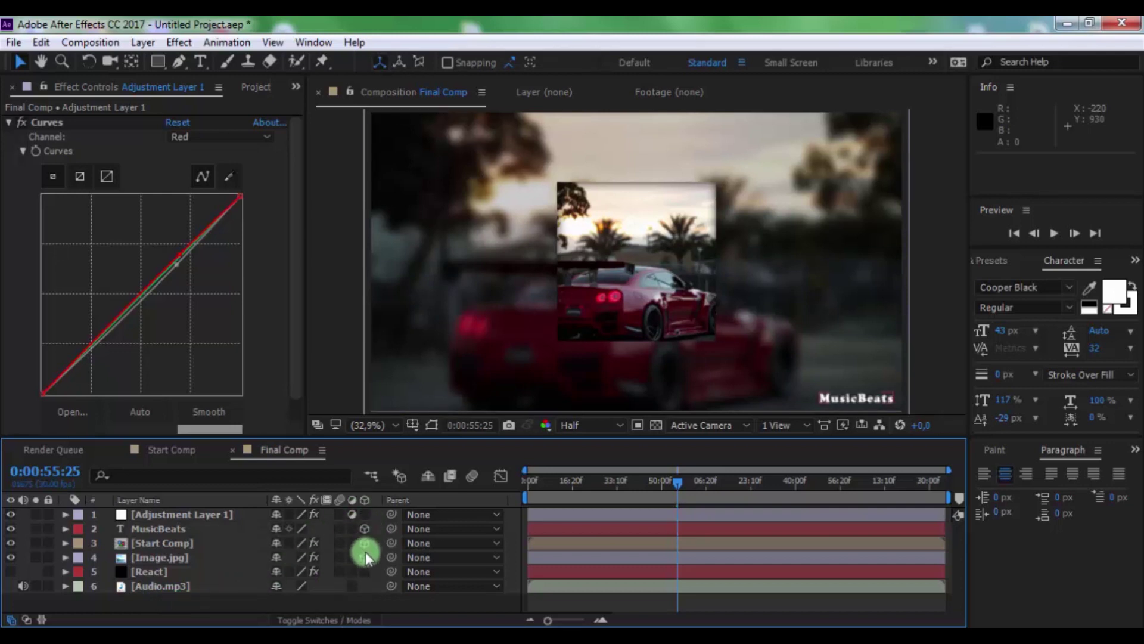
right_click(170, 601)
mouse_move(268, 414)
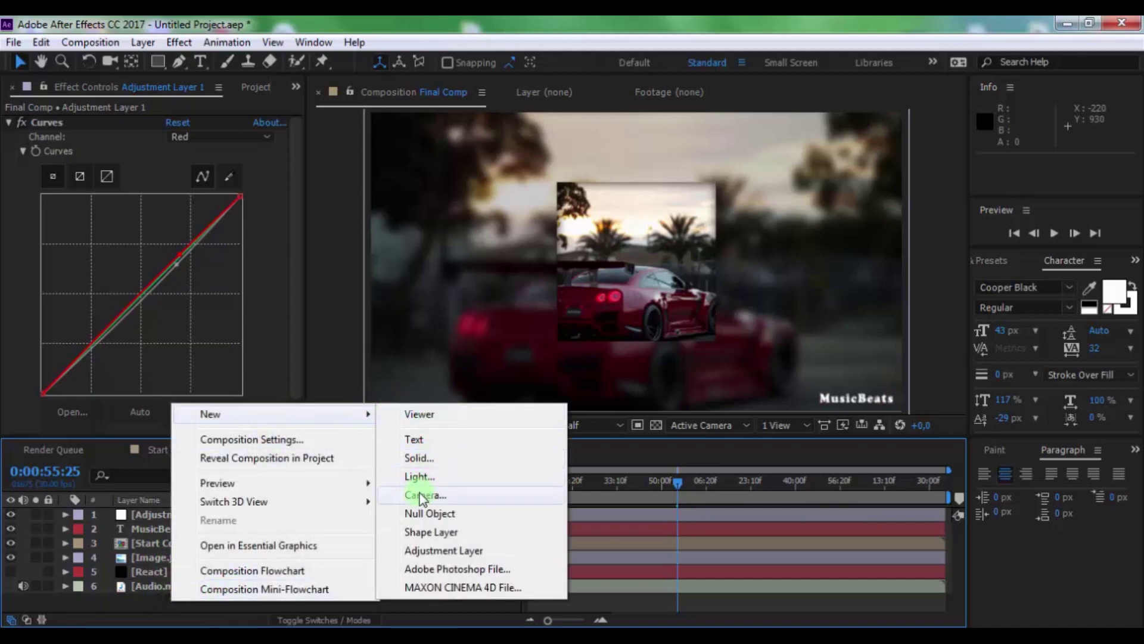
click(420, 494)
click(760, 514)
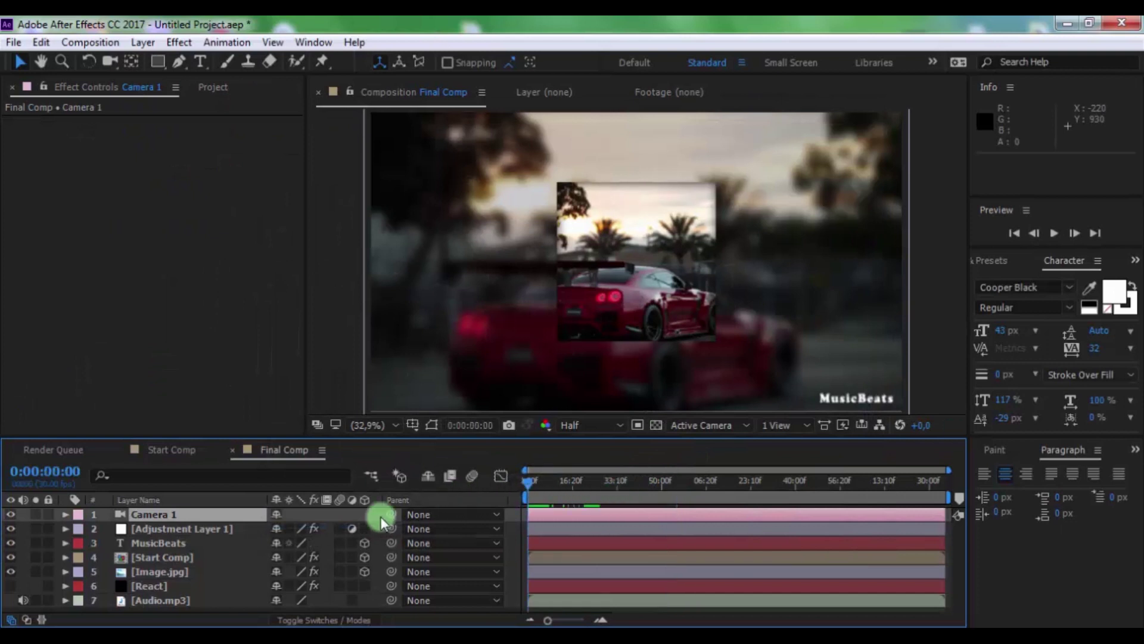
click(66, 514)
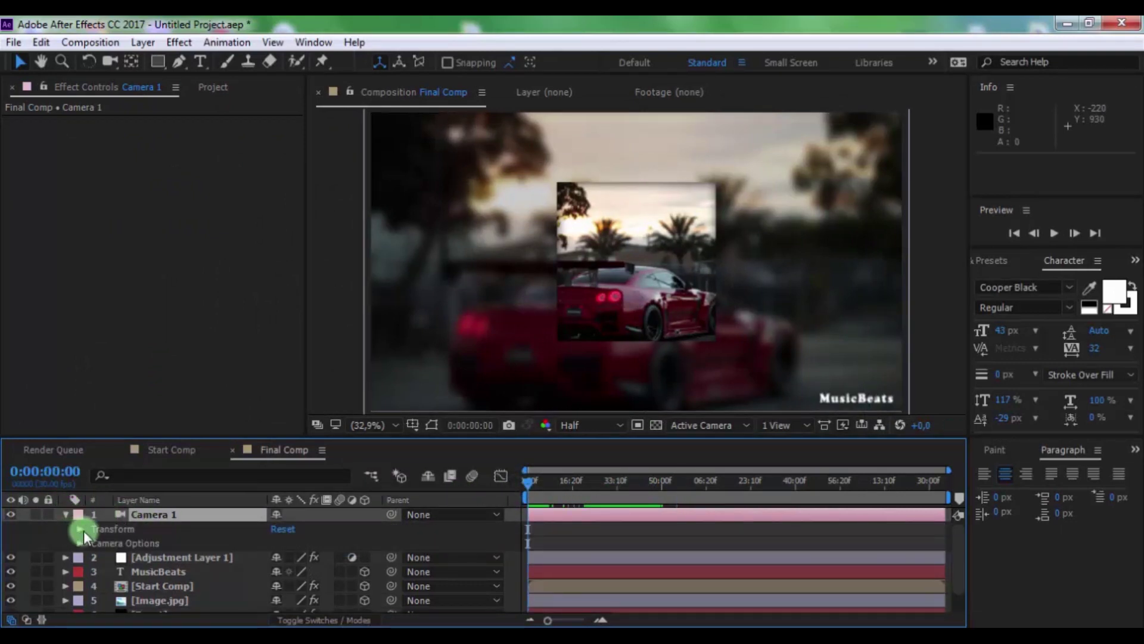
Keyframe Camera 1: Position Z -2656,3, tilt 3,0° at 0:00:14:23, new tilt at 0:00:25:23
click(84, 530)
click(107, 547)
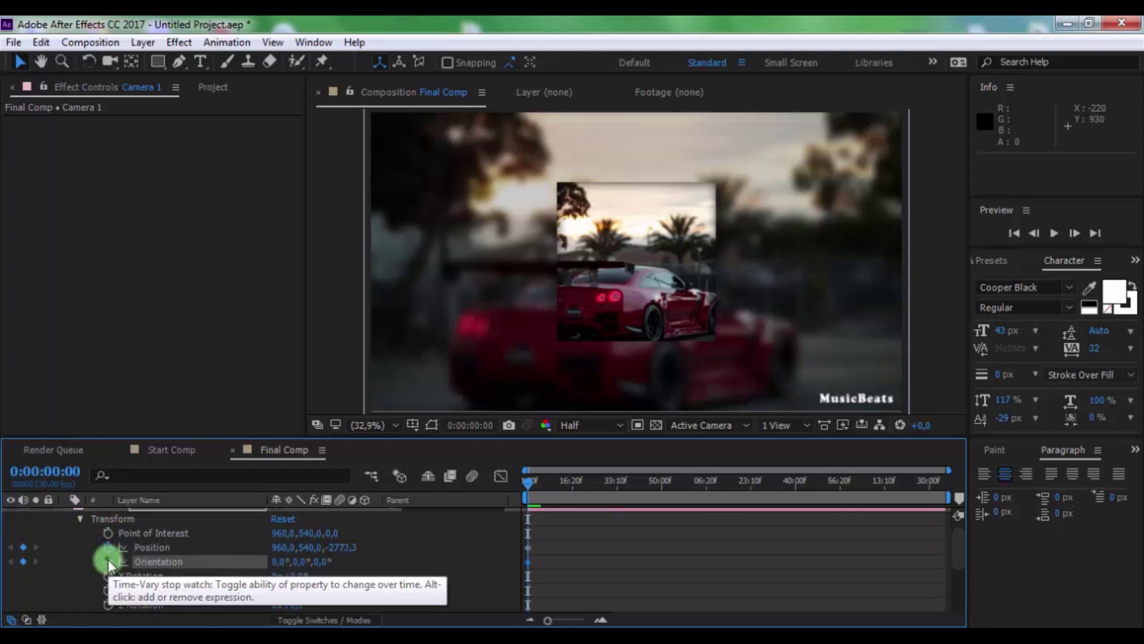
click(547, 486)
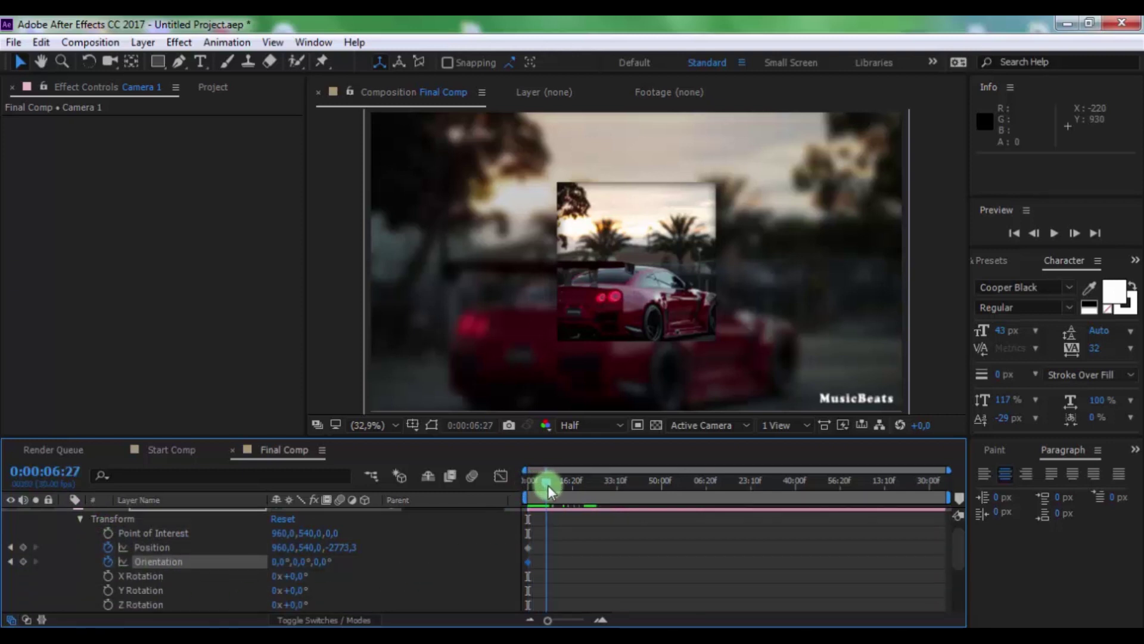
drag(344, 547, 388, 542)
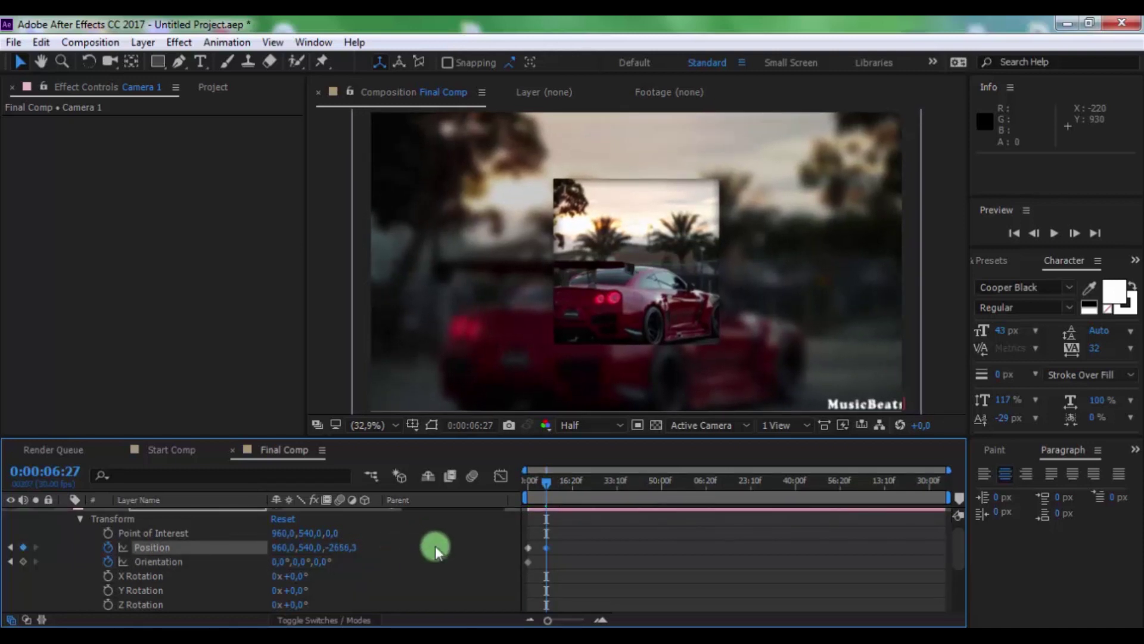
mouse_move(387, 543)
mouse_down()
mouse_move(281, 549)
mouse_move(320, 545)
mouse_up()
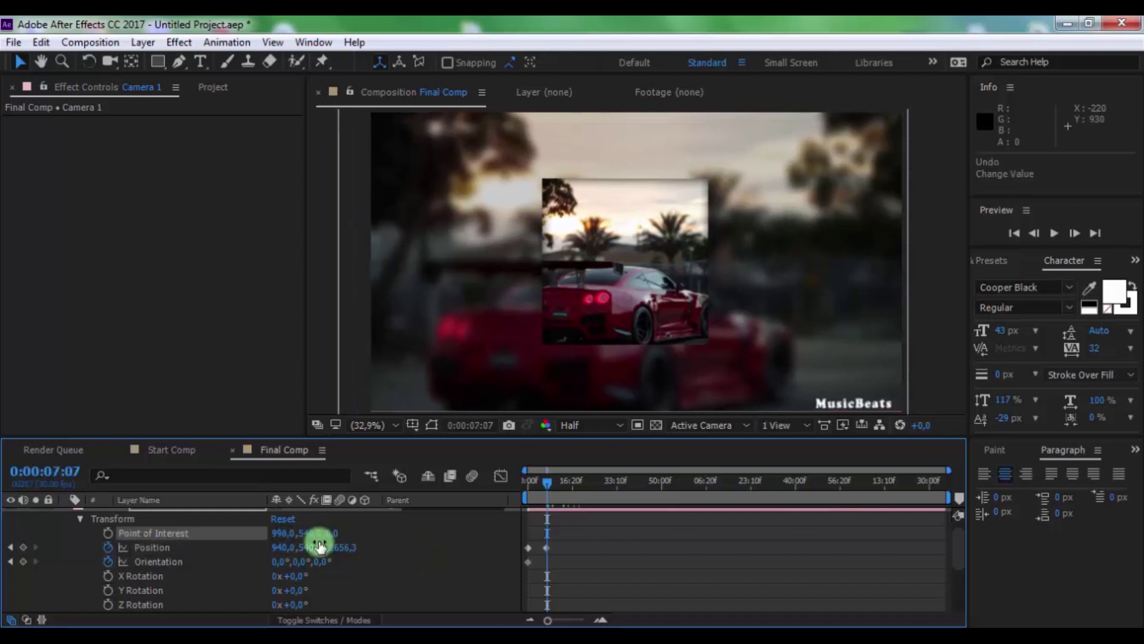
drag(547, 479, 566, 481)
drag(304, 564, 370, 548)
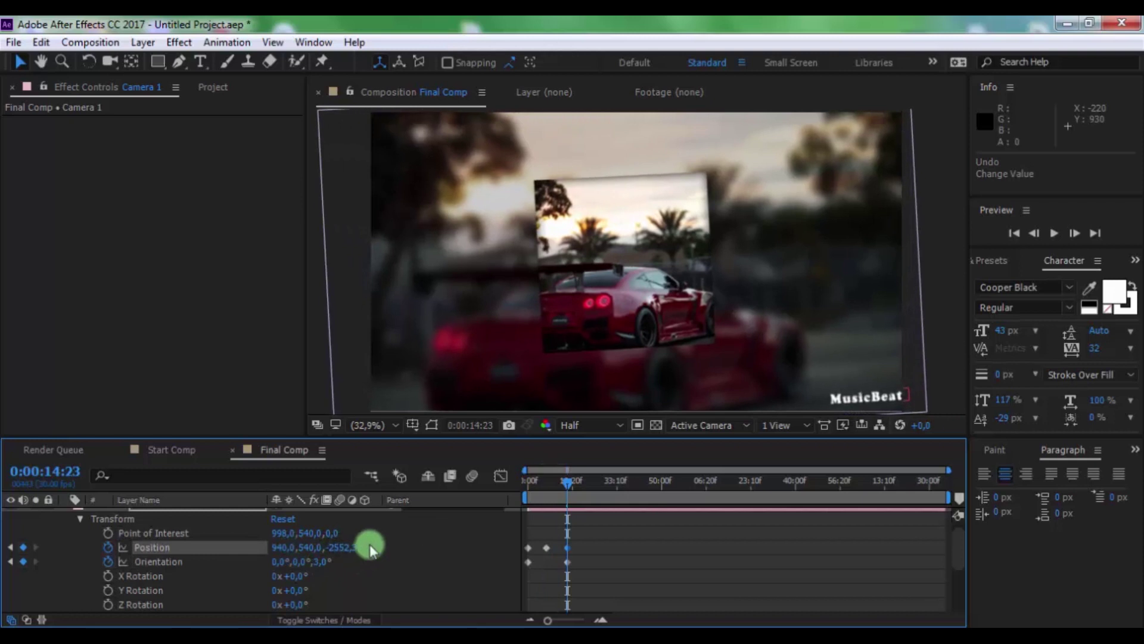
drag(577, 483, 596, 485)
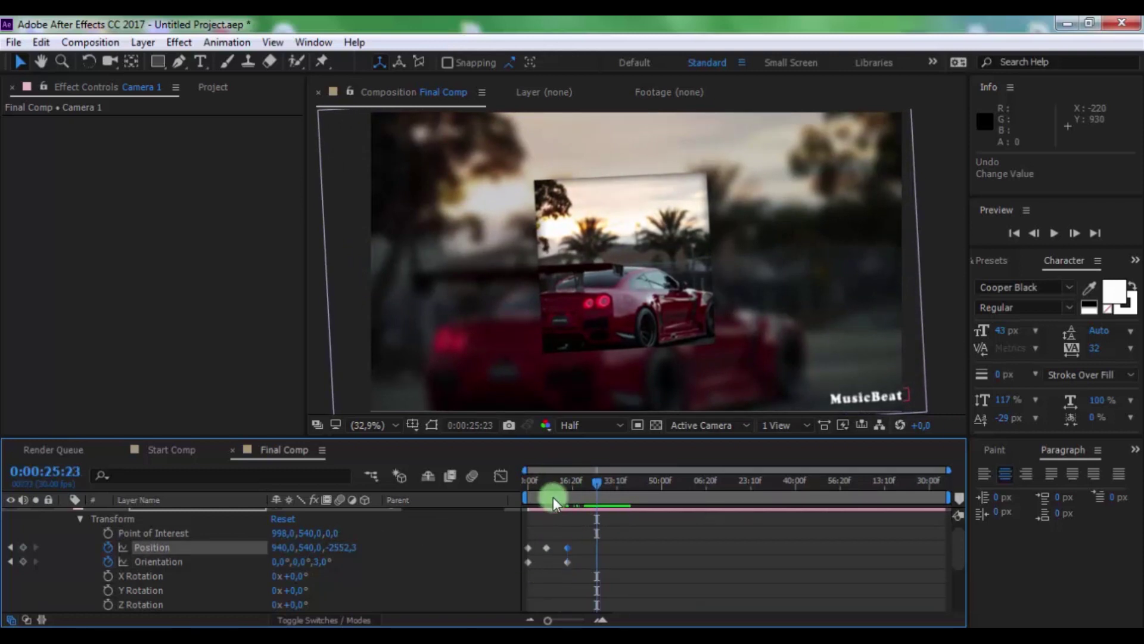
mouse_move(330, 558)
mouse_down()
mouse_move(269, 553)
mouse_move(341, 539)
mouse_move(319, 562)
mouse_up()
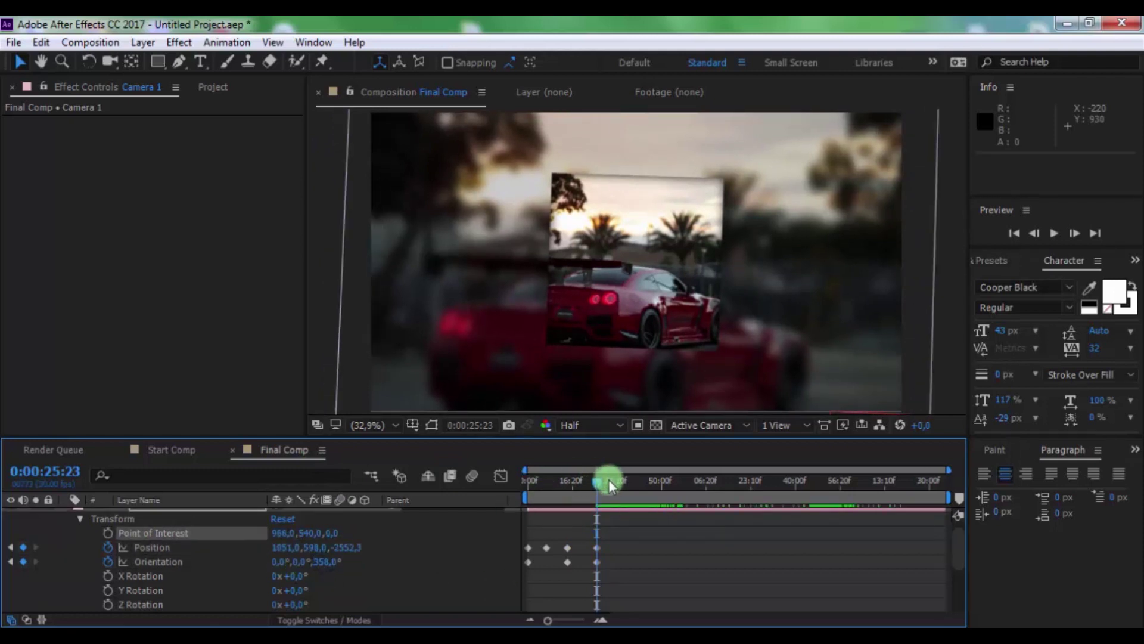
Add camera keyframes: rotation at 0:00:36:14, Position Y at 0:00:47:14, depth at 0:00:59:21
drag(609, 484, 272, 476)
drag(550, 485, 623, 491)
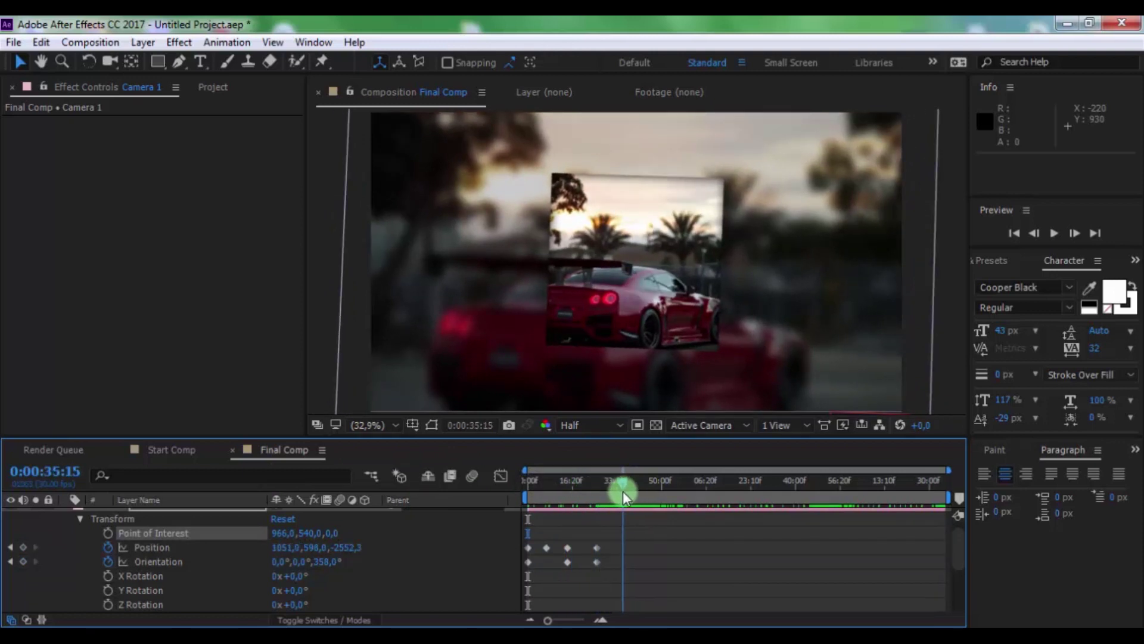
mouse_move(313, 561)
mouse_down()
mouse_move(346, 551)
mouse_move(280, 600)
mouse_up()
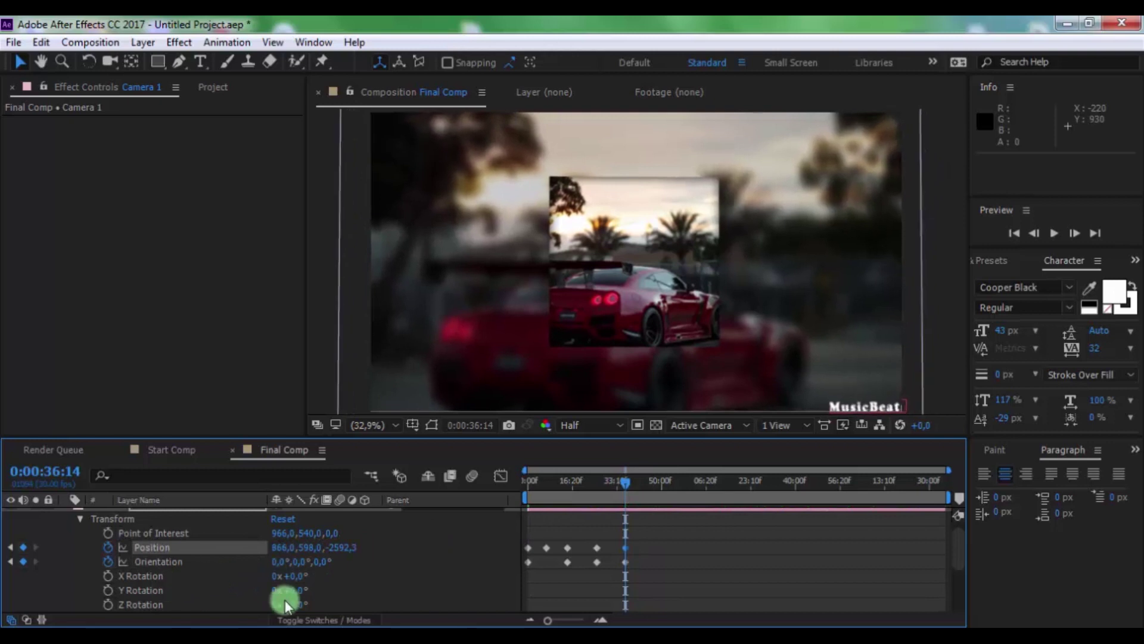
drag(623, 480, 655, 490)
drag(301, 547, 404, 557)
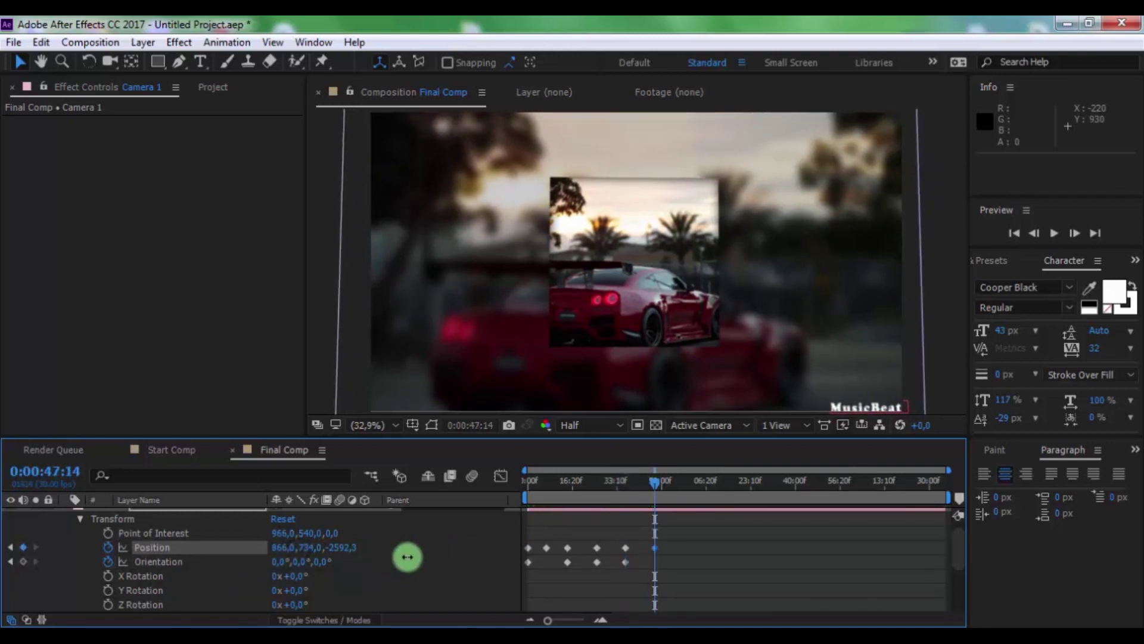
mouse_move(281, 544)
mouse_down()
mouse_move(429, 561)
mouse_move(319, 562)
mouse_move(332, 547)
mouse_move(319, 562)
mouse_move(302, 549)
mouse_move(103, 572)
mouse_up()
click(688, 483)
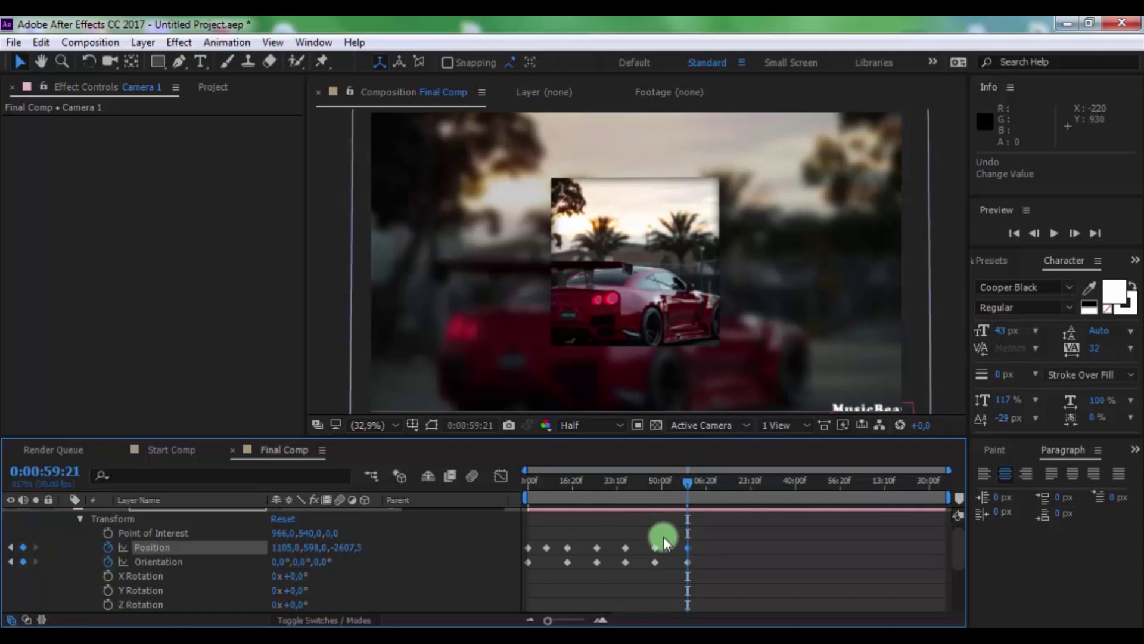
Copy all camera keyframes and paste them twice further along the timeline
click(738, 543)
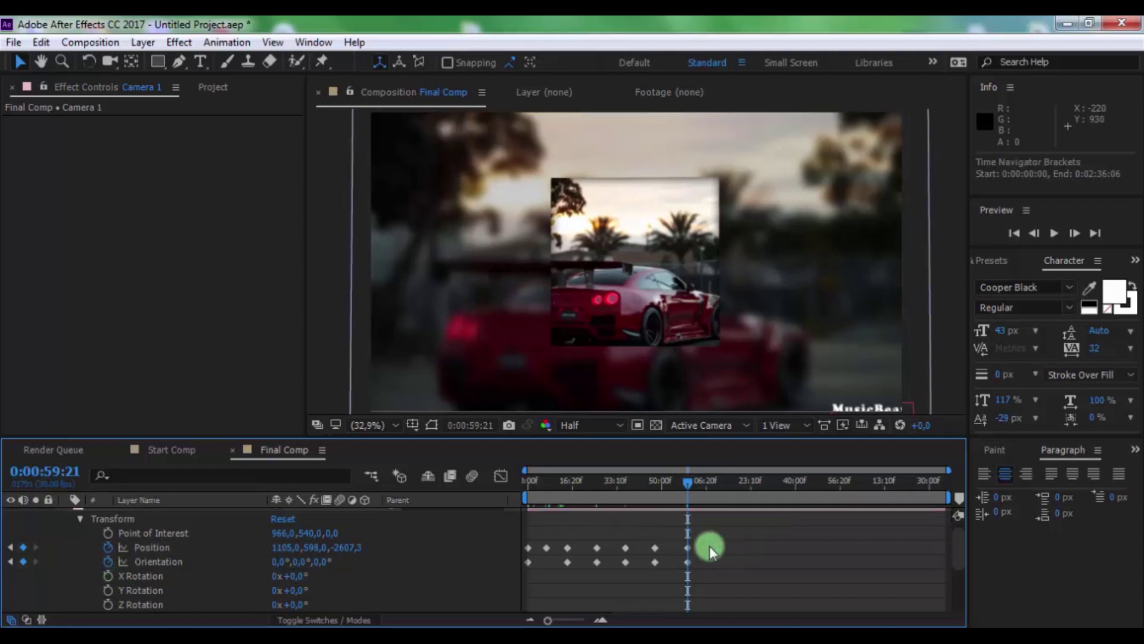
drag(709, 545, 462, 585)
key(ctrl+c)
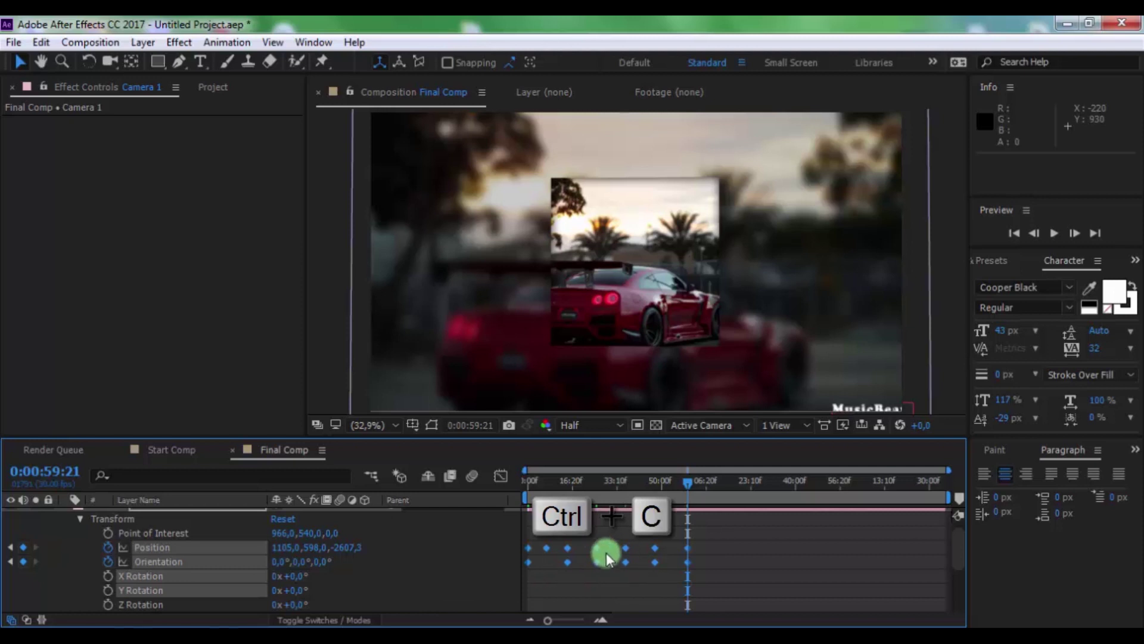
drag(685, 483, 877, 494)
key(ctrl+v)
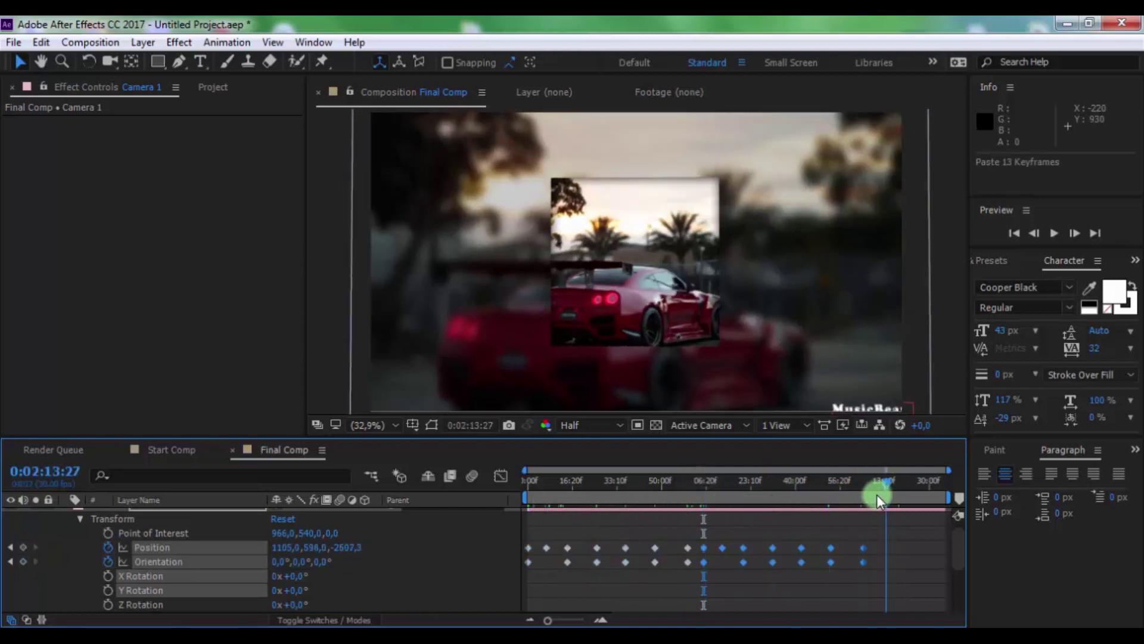
key(ctrl+v)
drag(885, 480, 561, 484)
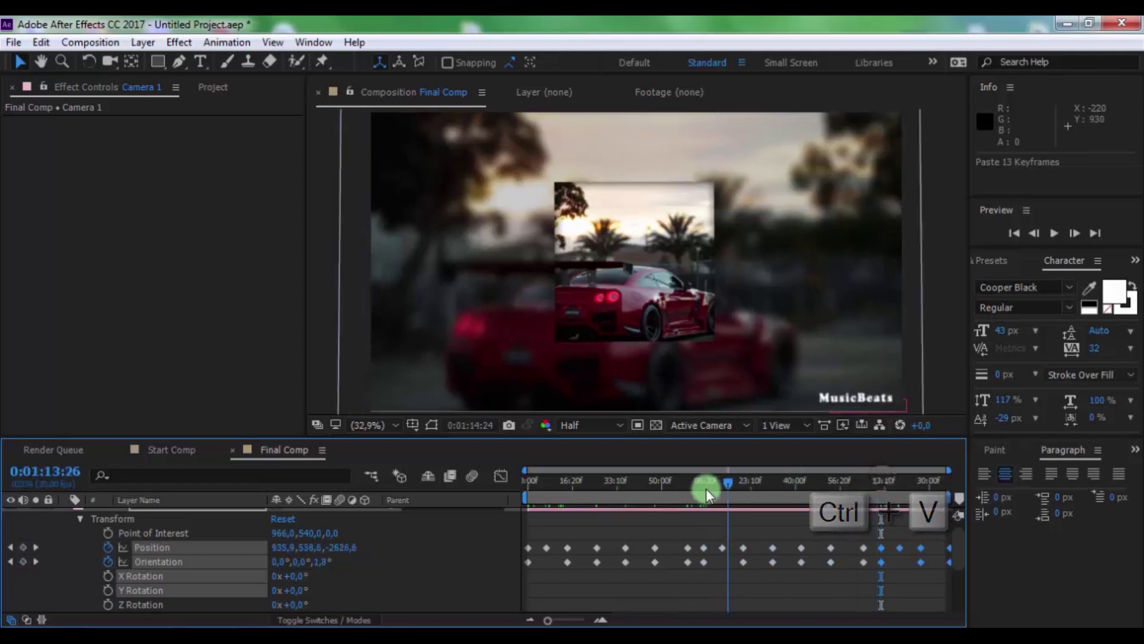
key(Home)
click(566, 524)
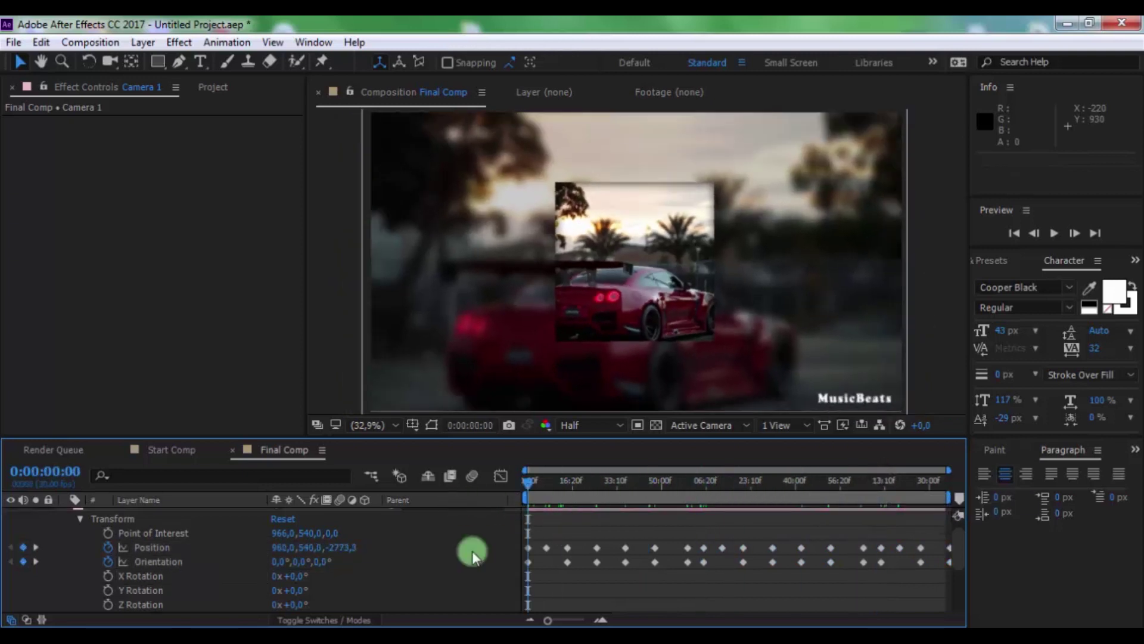
scroll(87, 586, up, 1)
Collapse Camera 1's property groups in the timeline
click(67, 516)
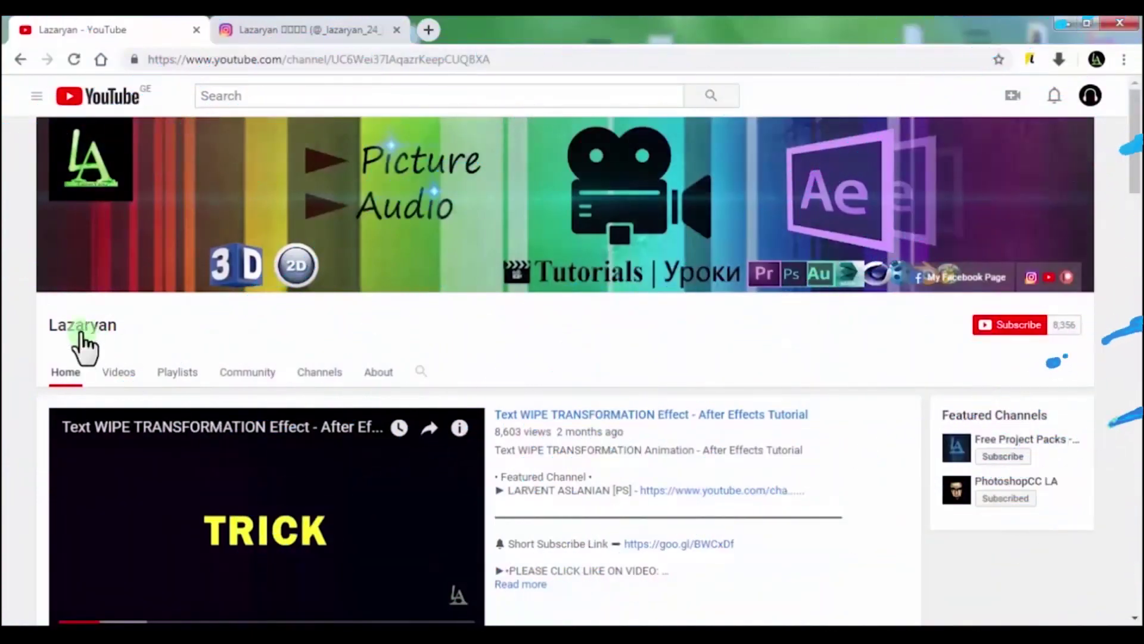
Subscribe to the Lazaryan After Effects channel and open its bell notification options, showing Occasional
drag(51, 323, 129, 322)
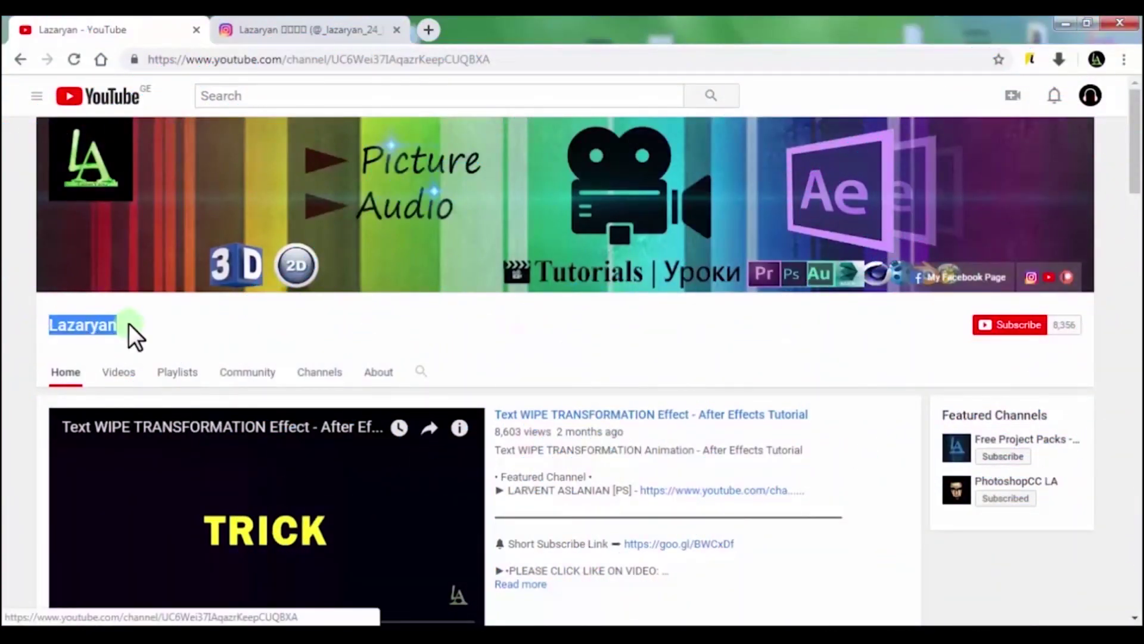
click(208, 319)
scroll(219, 317, down, 5)
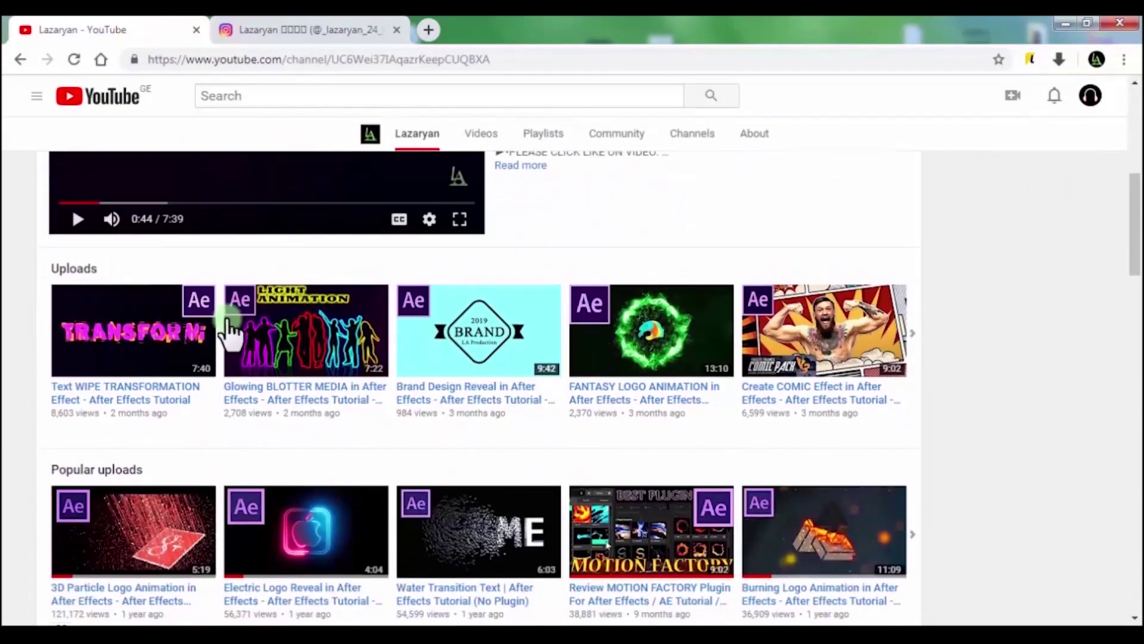
scroll(227, 336, down, 4)
scroll(225, 343, down, 4)
scroll(227, 345, down, 5)
scroll(229, 346, up, 3)
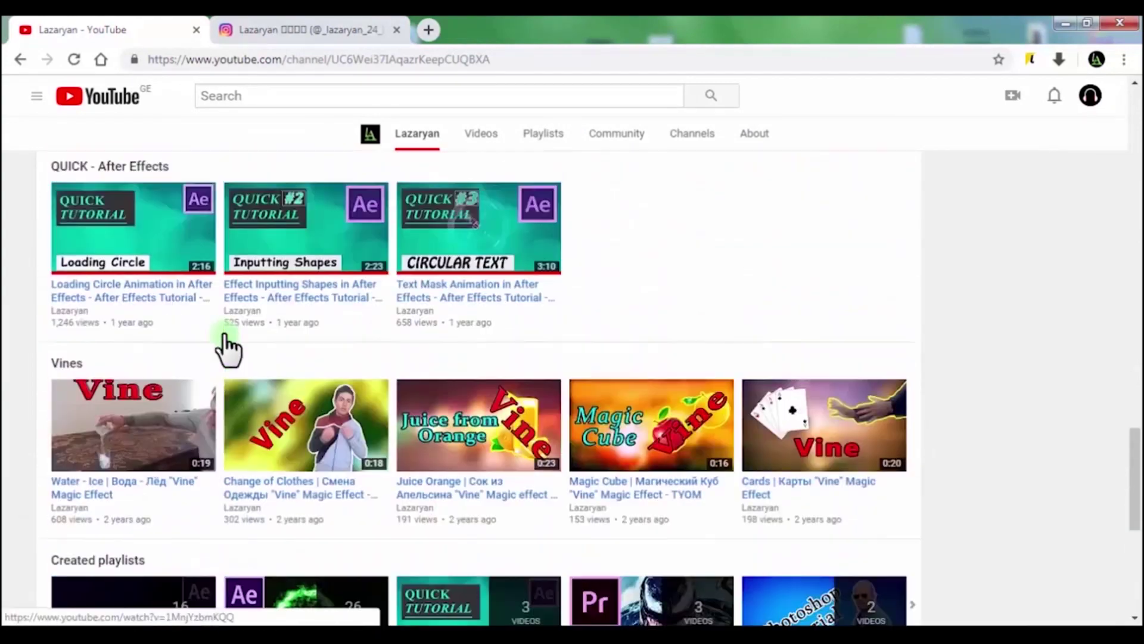
scroll(225, 339, up, 5)
scroll(225, 339, up, 10)
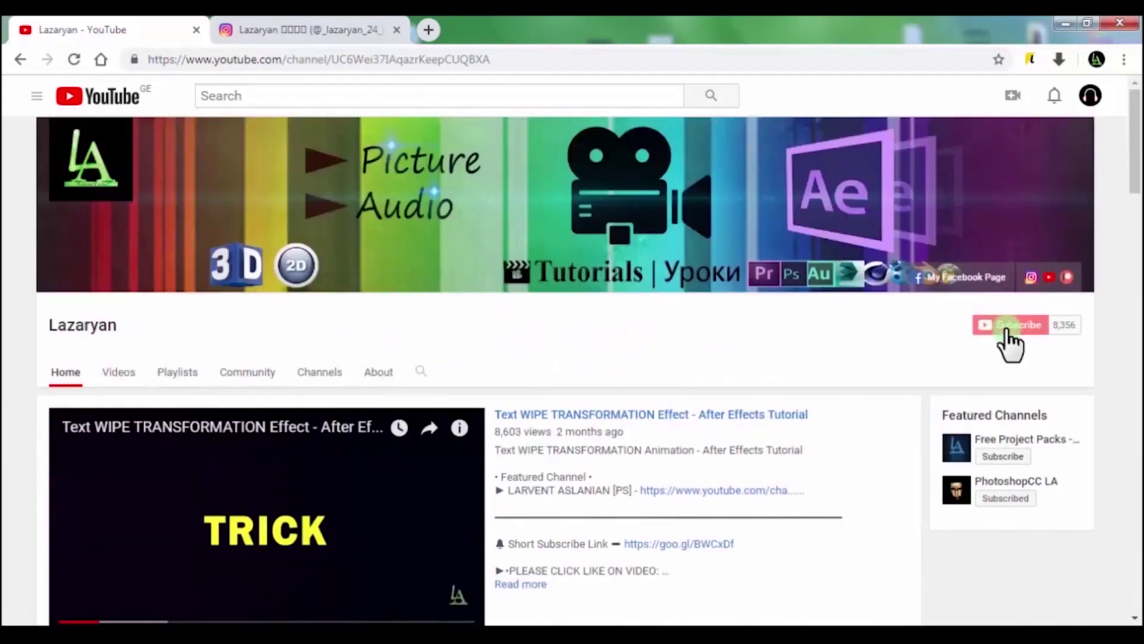
click(1006, 330)
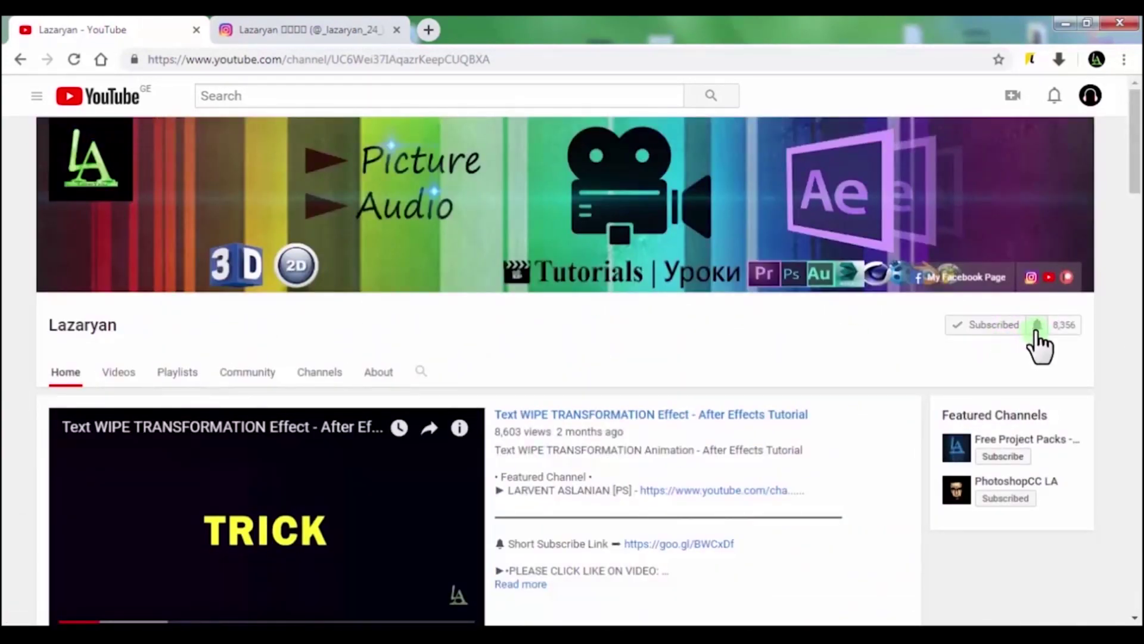
click(1037, 325)
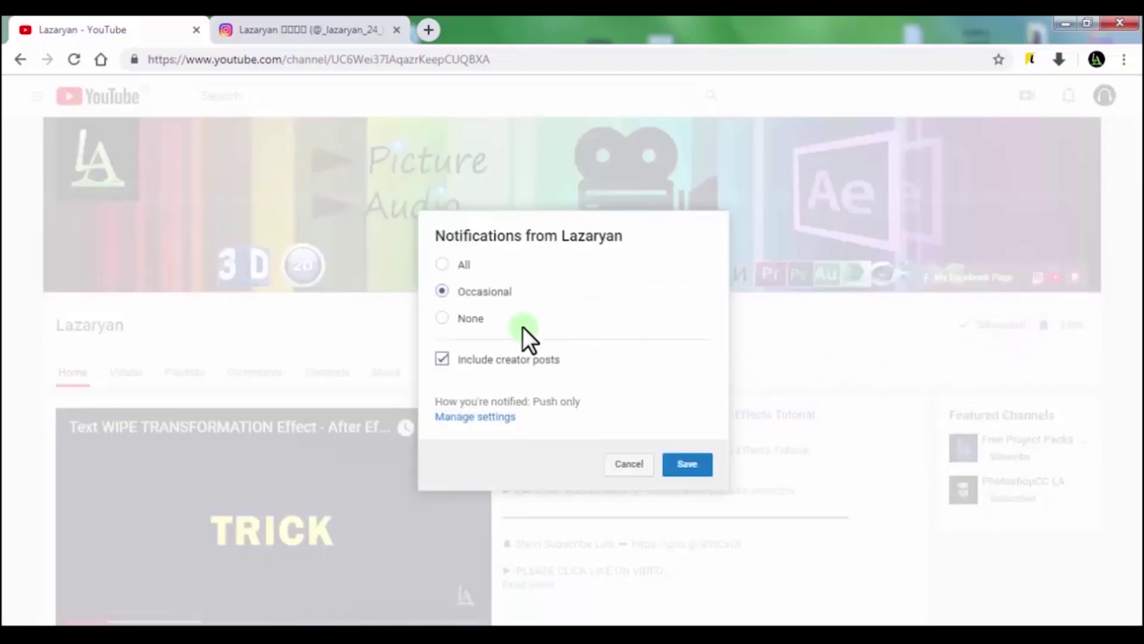